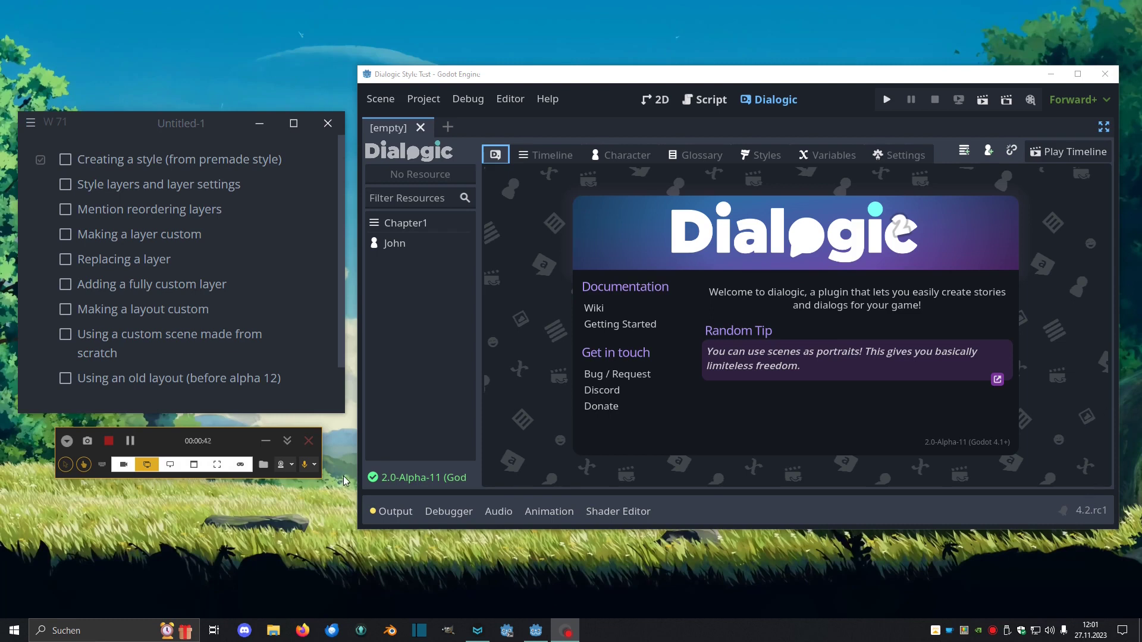
# View the Chapter1 timeline, then bring up character John's settings.
pyautogui.click(410, 223)
pyautogui.scroll(-1, 566, 252)
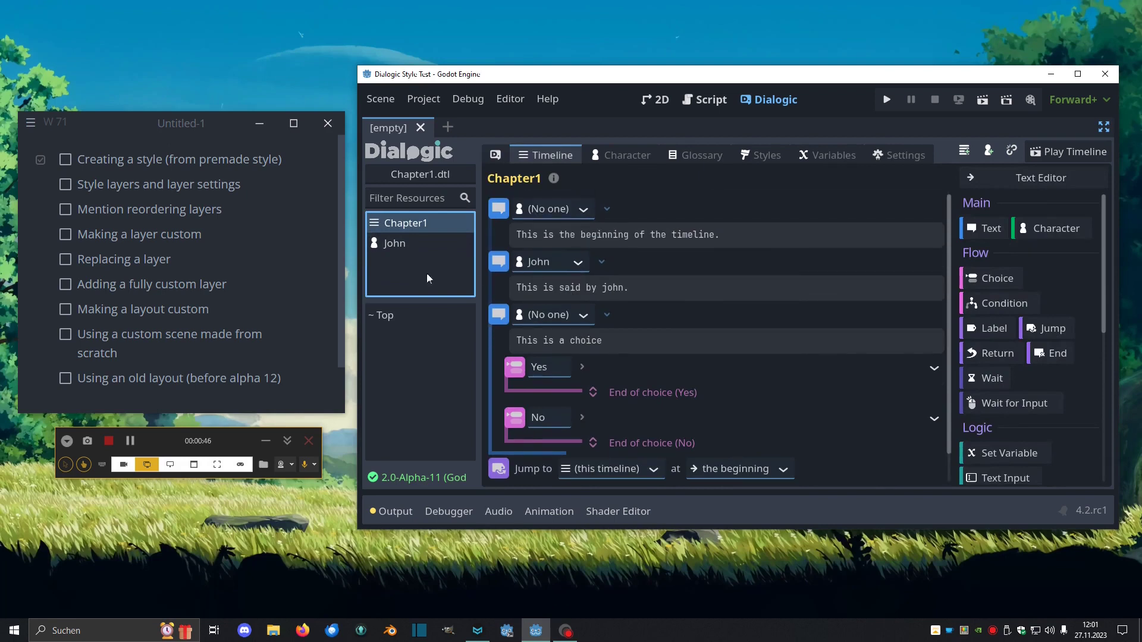
pyautogui.click(418, 242)
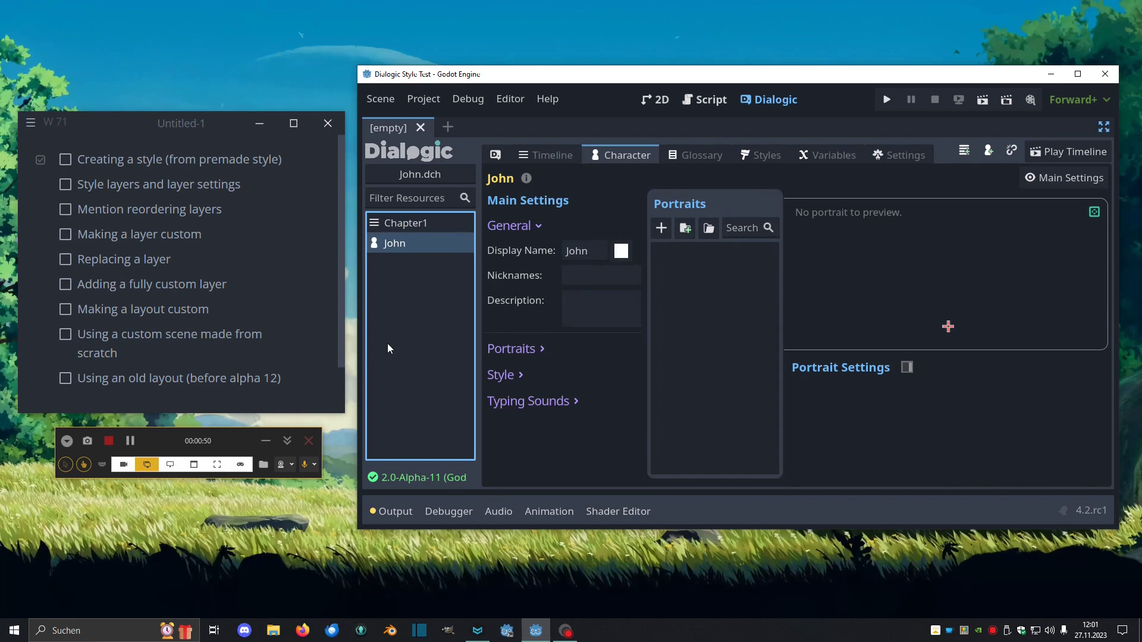
# In the Styles section, add a new style from a Premade Style.
pyautogui.click(759, 154)
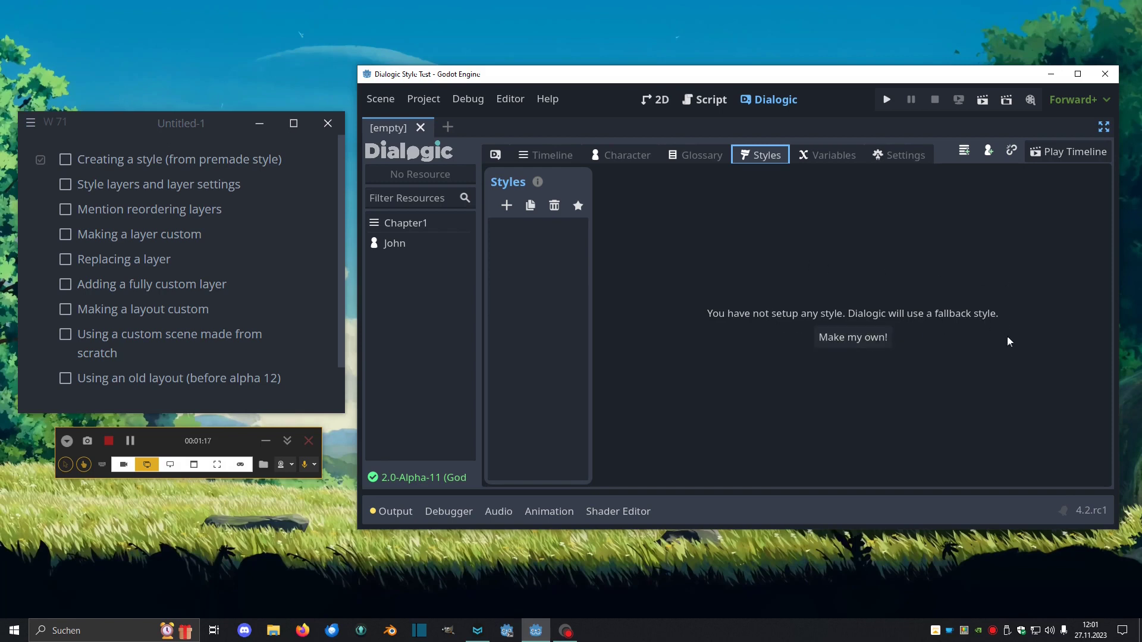
pyautogui.click(507, 206)
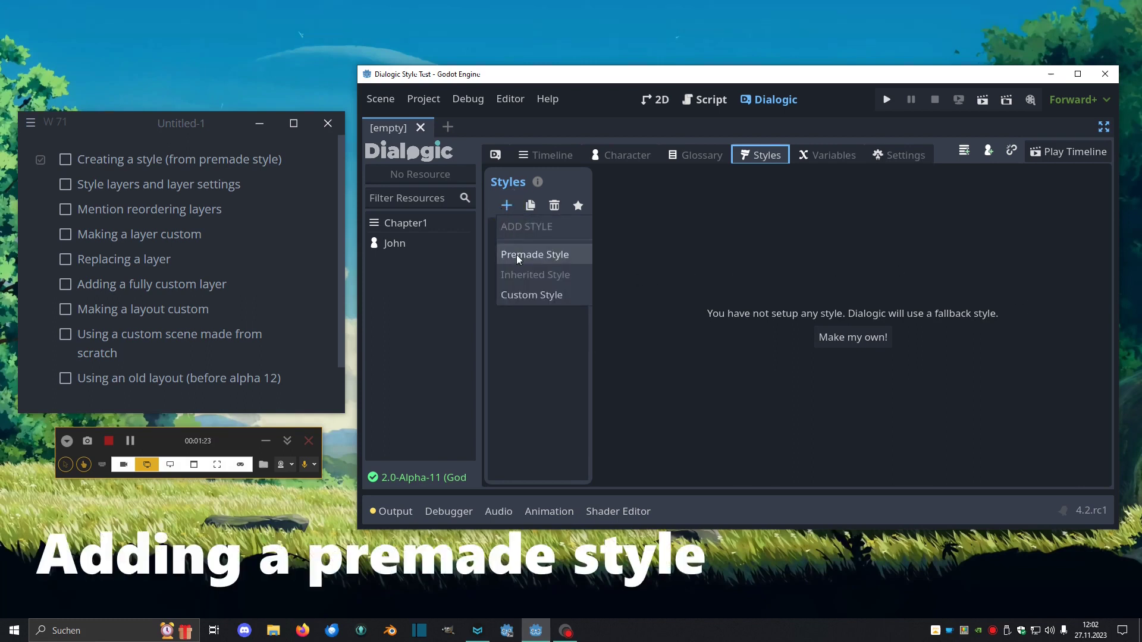
pyautogui.click(551, 257)
# Preview the Textbubble, Visual Novel and Speaker Textbox premades, then select Visual Novel Style.
pyautogui.moveTo(488, 131); pyautogui.dragTo(498, 133)
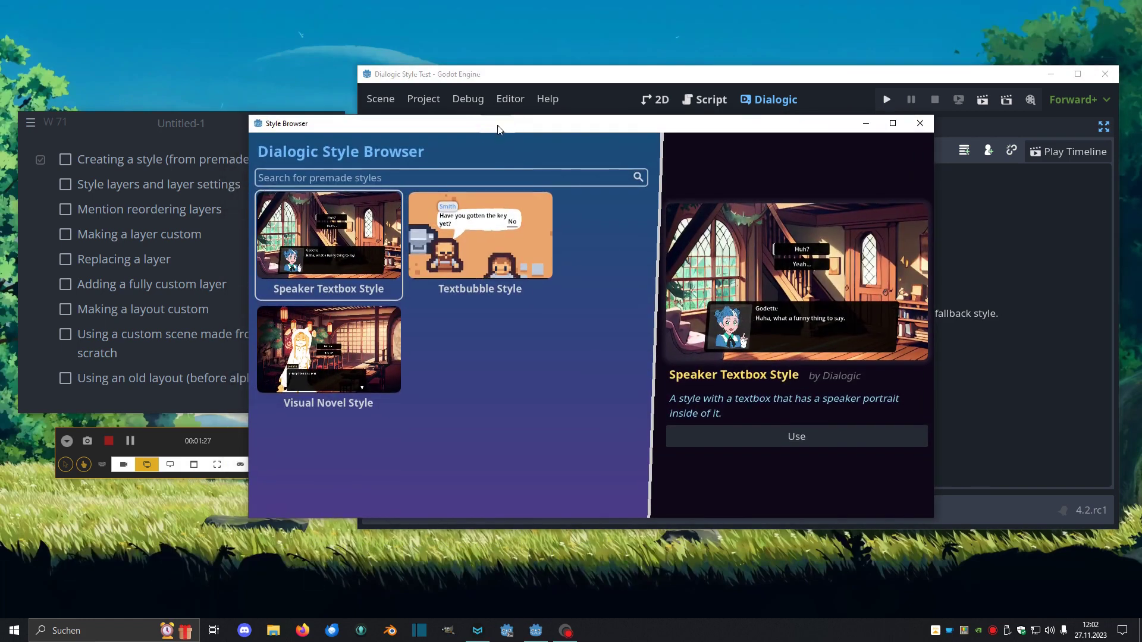
pyautogui.click(454, 236)
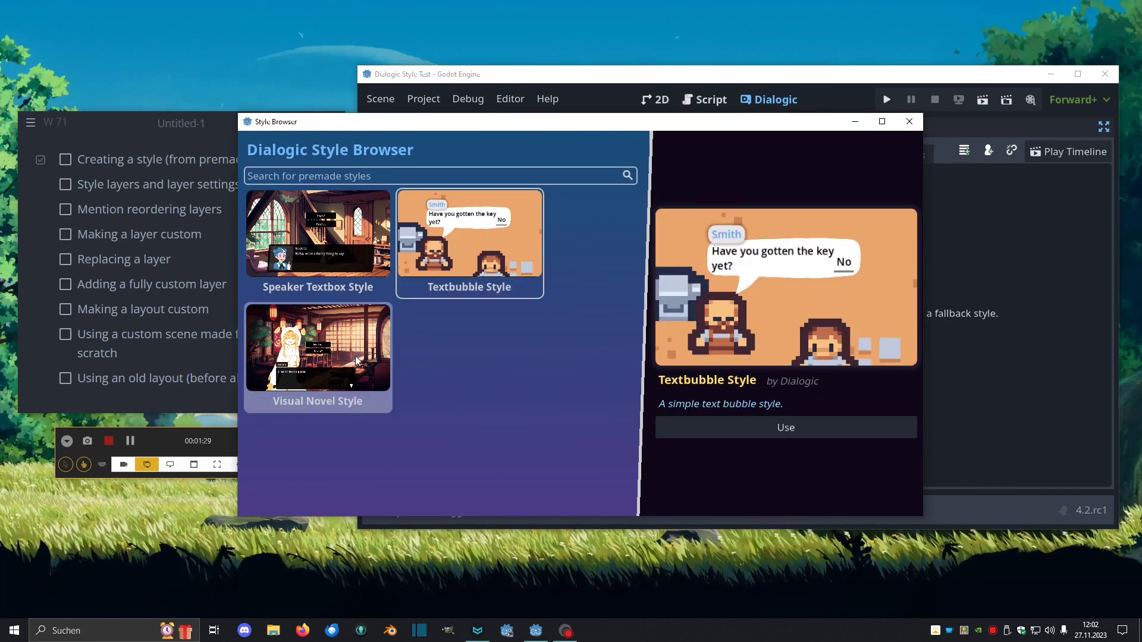
pyautogui.click(318, 348)
pyautogui.click(318, 236)
pyautogui.click(470, 236)
pyautogui.click(355, 330)
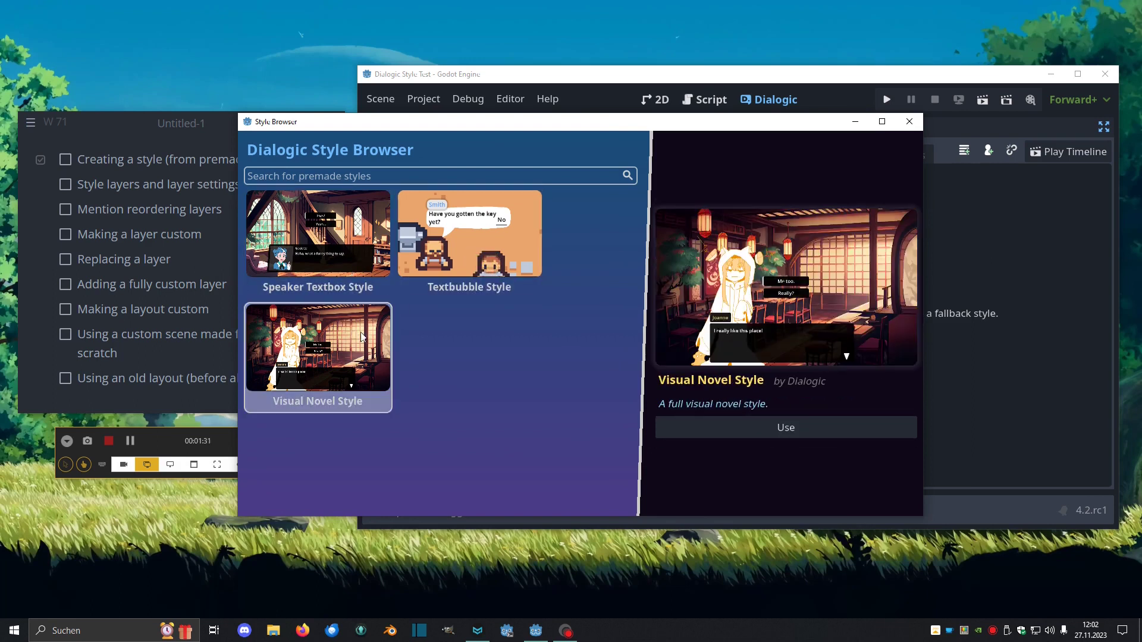
# Build the style from Visual Novel Style, saving into the Styles folder with a new file name.
pyautogui.moveTo(644, 294); pyautogui.dragTo(700, 294)
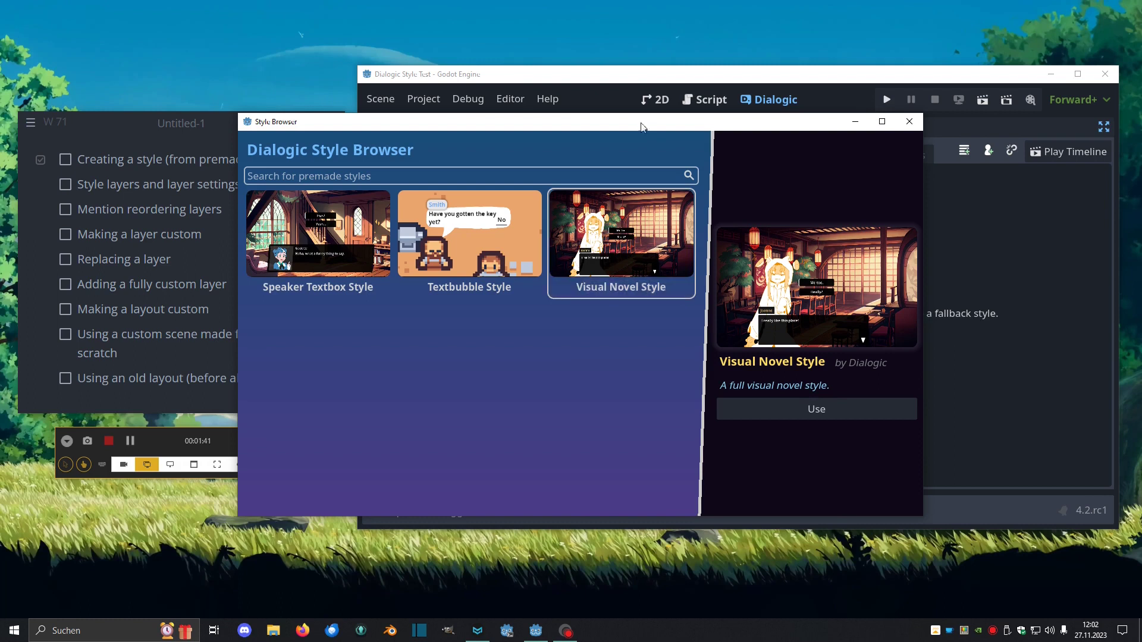
pyautogui.moveTo(639, 123); pyautogui.dragTo(629, 128)
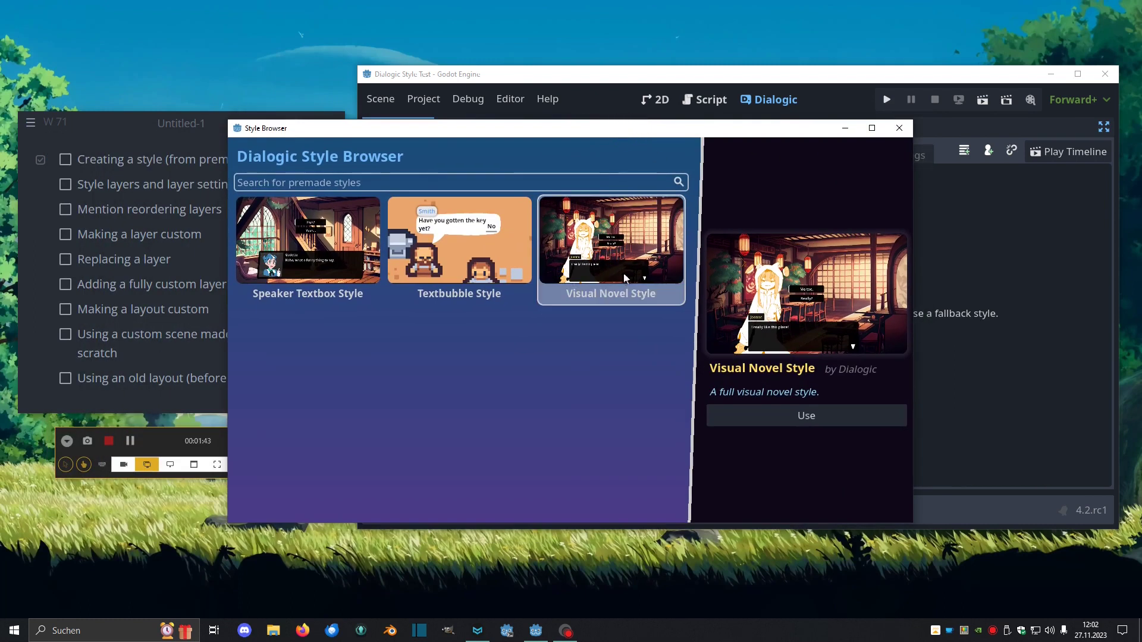
pyautogui.doubleClick(607, 259)
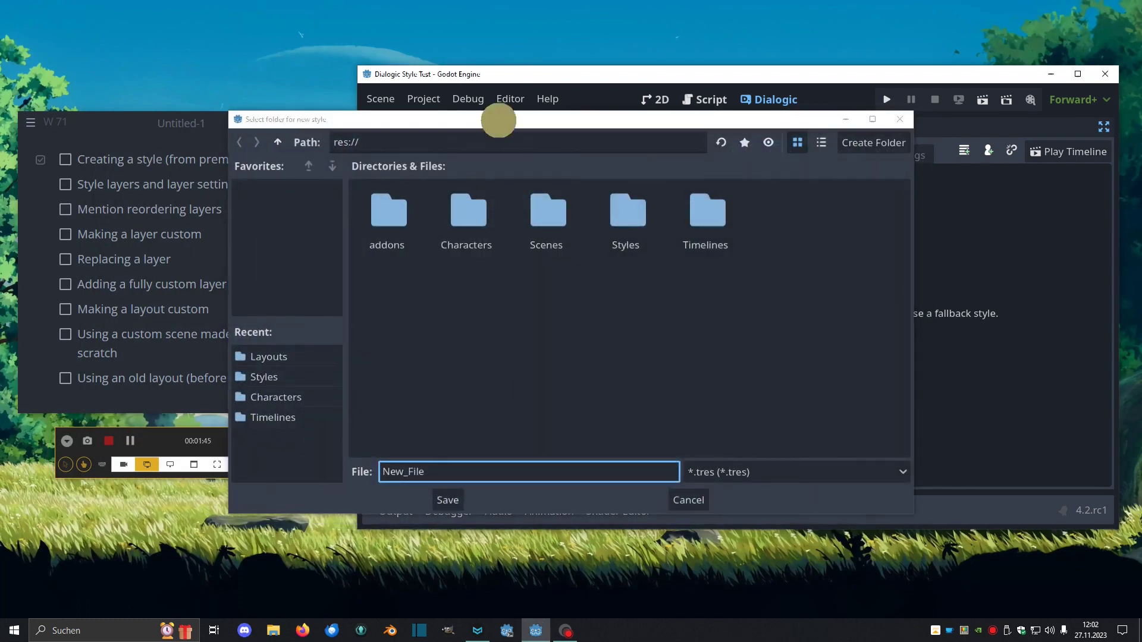
pyautogui.moveTo(499, 120); pyautogui.dragTo(660, 117)
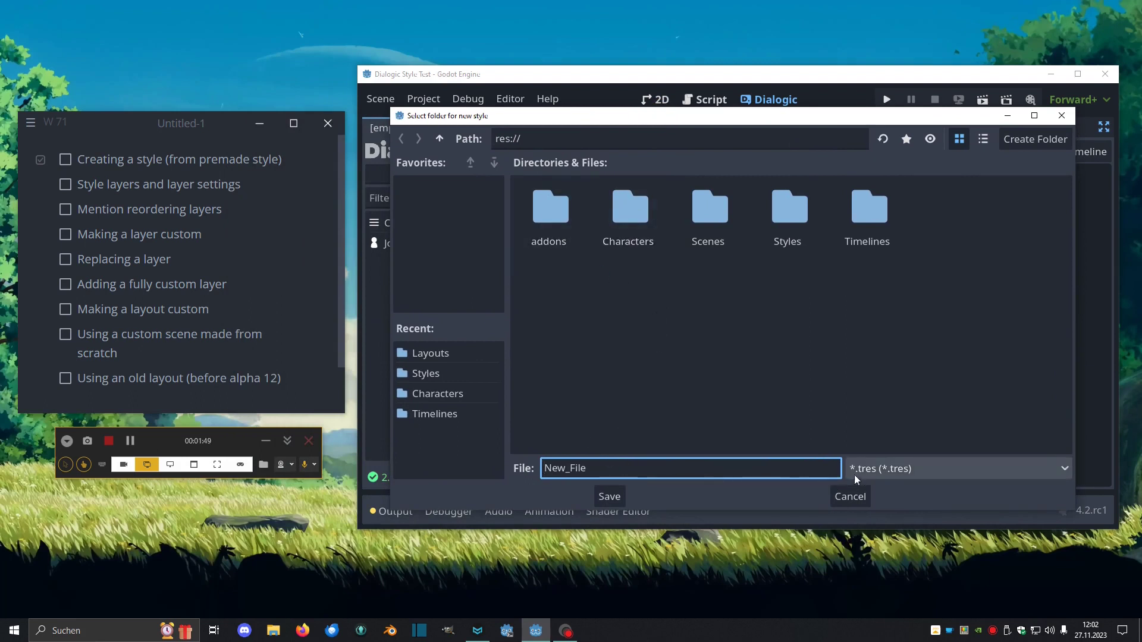
pyautogui.doubleClick(777, 219)
pyautogui.doubleClick(571, 469)
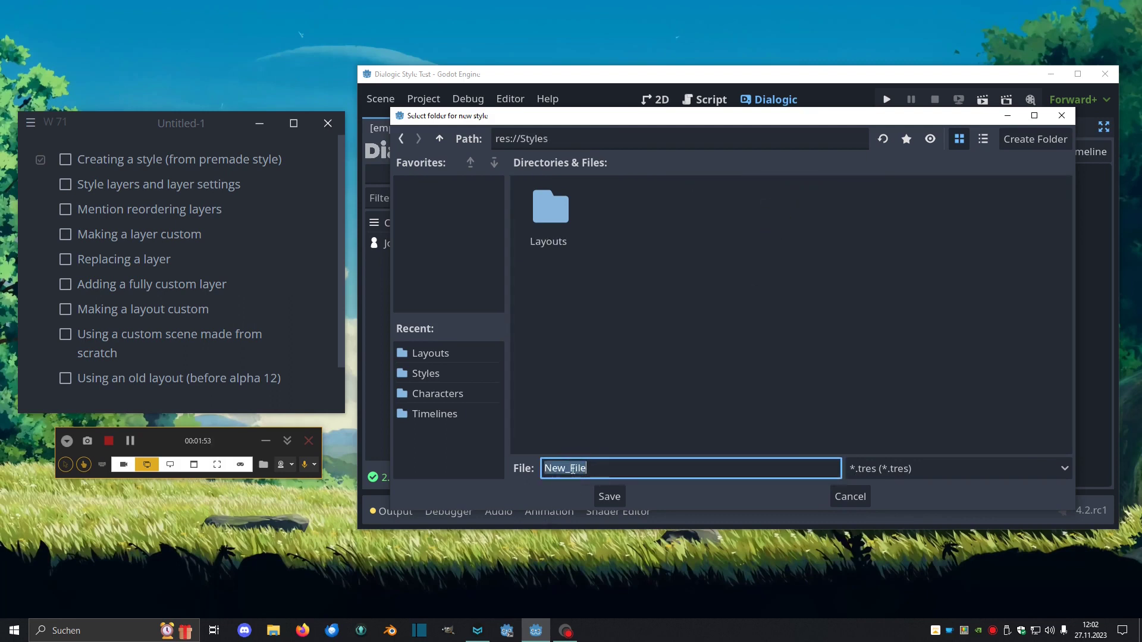
pyautogui.write('Default Style')
# Save as Default Style, widen the Layers list and maximize the Godot window.
pyautogui.click(609, 497)
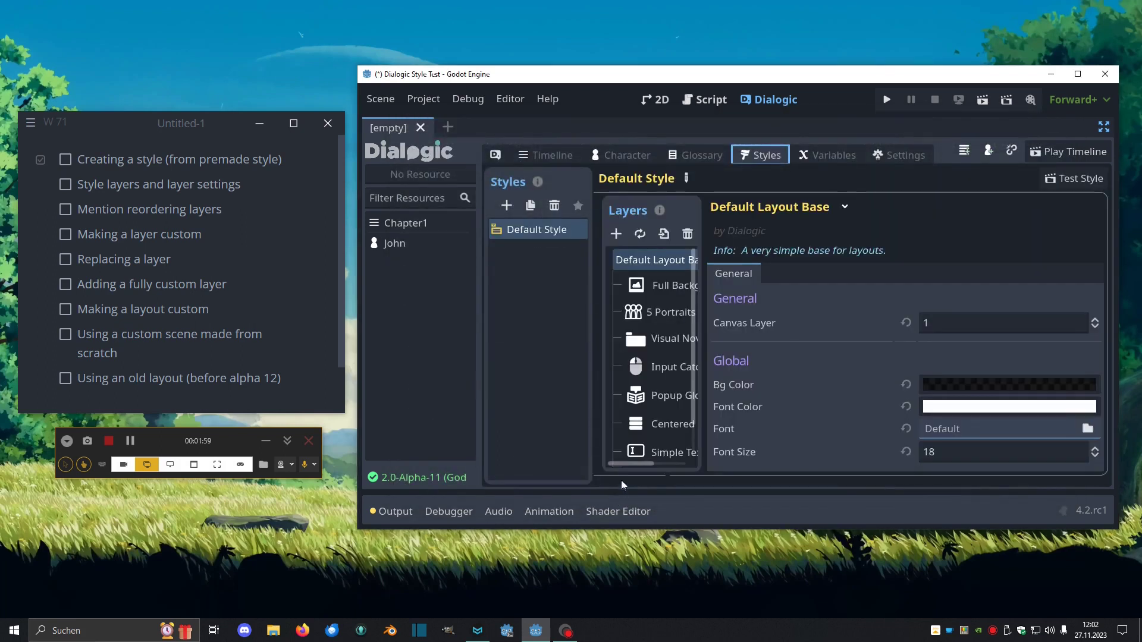
pyautogui.moveTo(705, 276); pyautogui.dragTo(777, 280)
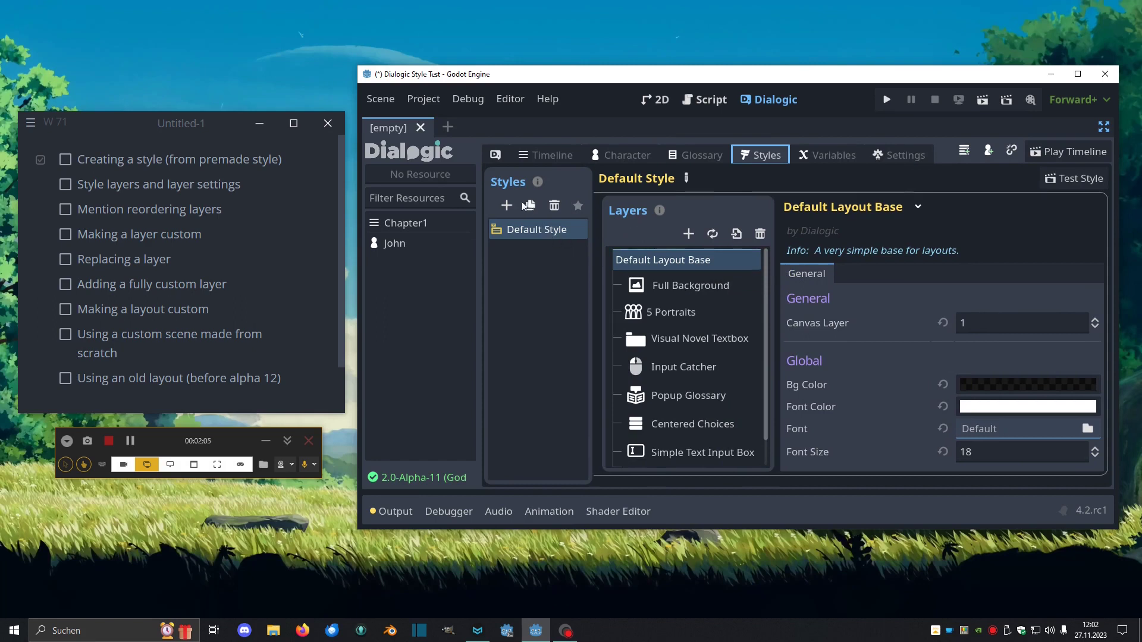
pyautogui.click(1077, 74)
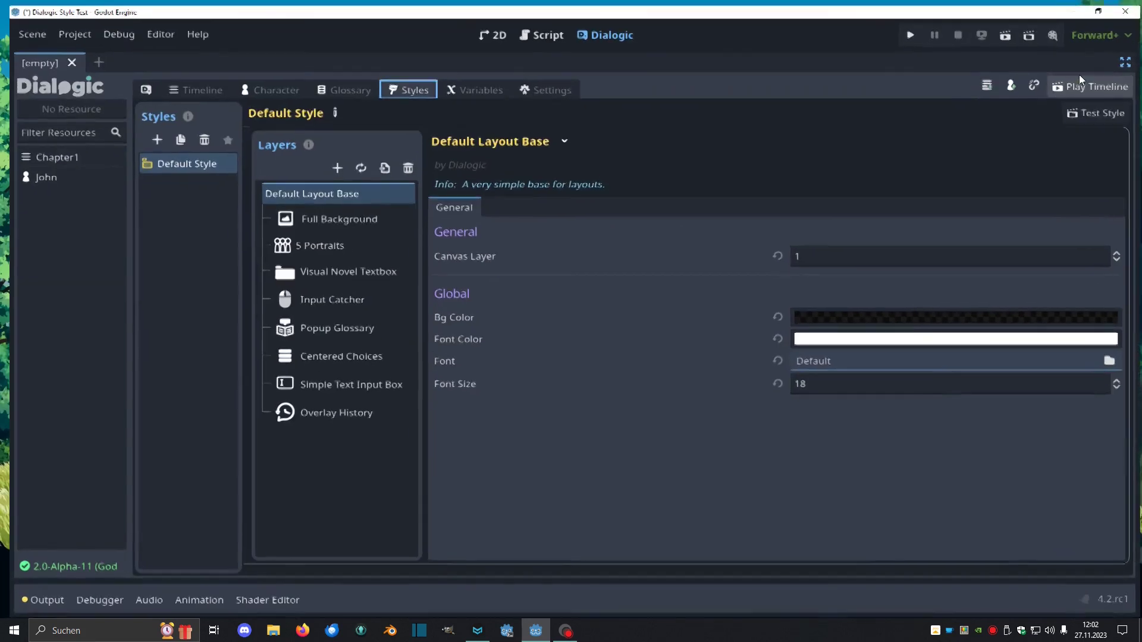
pyautogui.moveTo(368, 180)
pyautogui.mouseDown()
pyautogui.moveTo(293, 216)
pyautogui.moveTo(321, 215)
pyautogui.mouseUp()
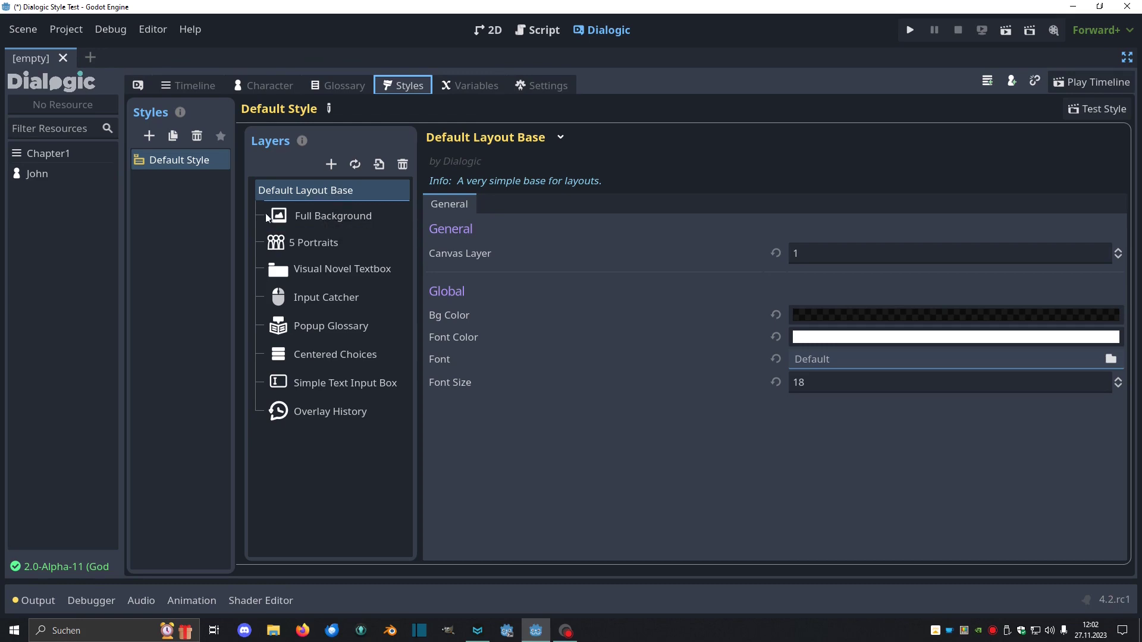
# Review the Full Background, 5 Portraits, Visual Novel Textbox (Sounds) and Default Layout Base settings.
pyautogui.click(305, 218)
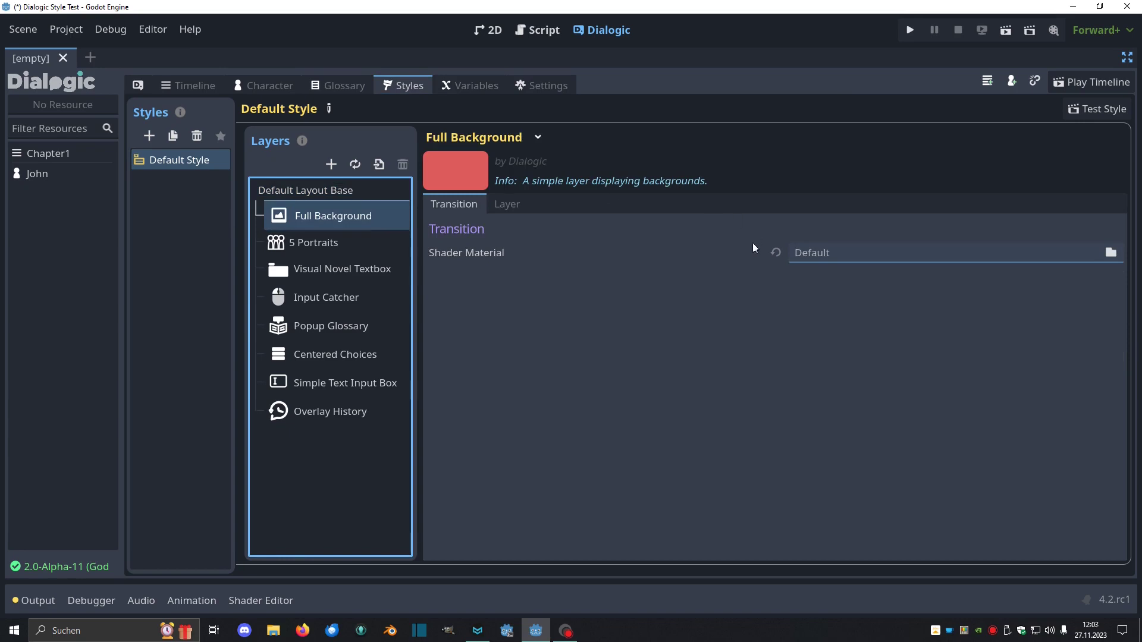
pyautogui.click(301, 237)
pyautogui.click(319, 271)
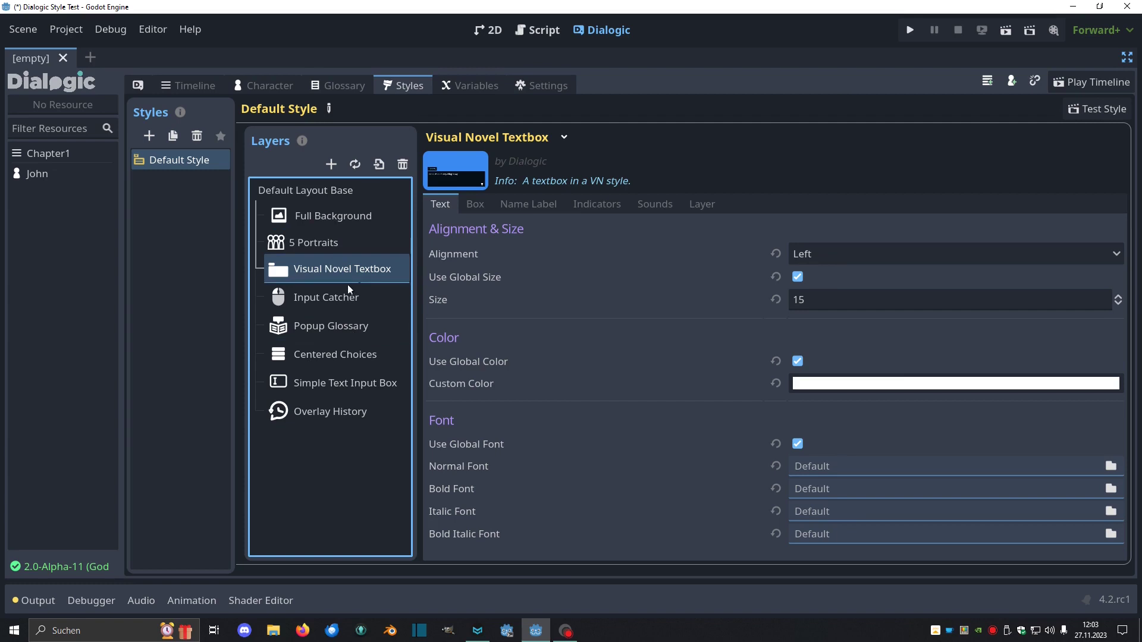
pyautogui.click(655, 204)
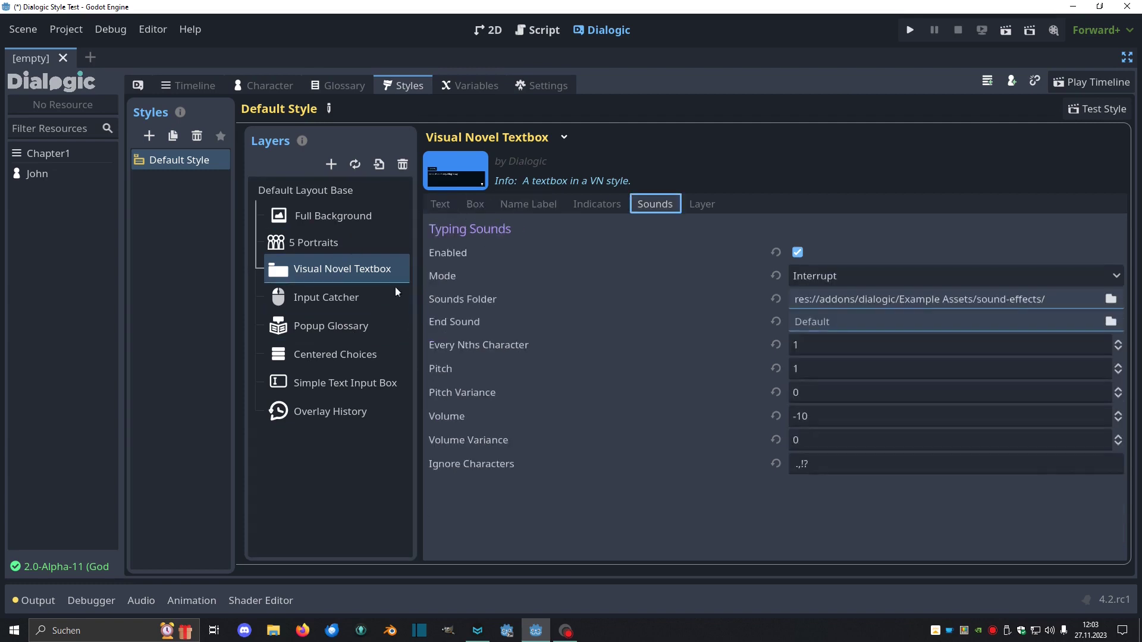
pyautogui.click(314, 193)
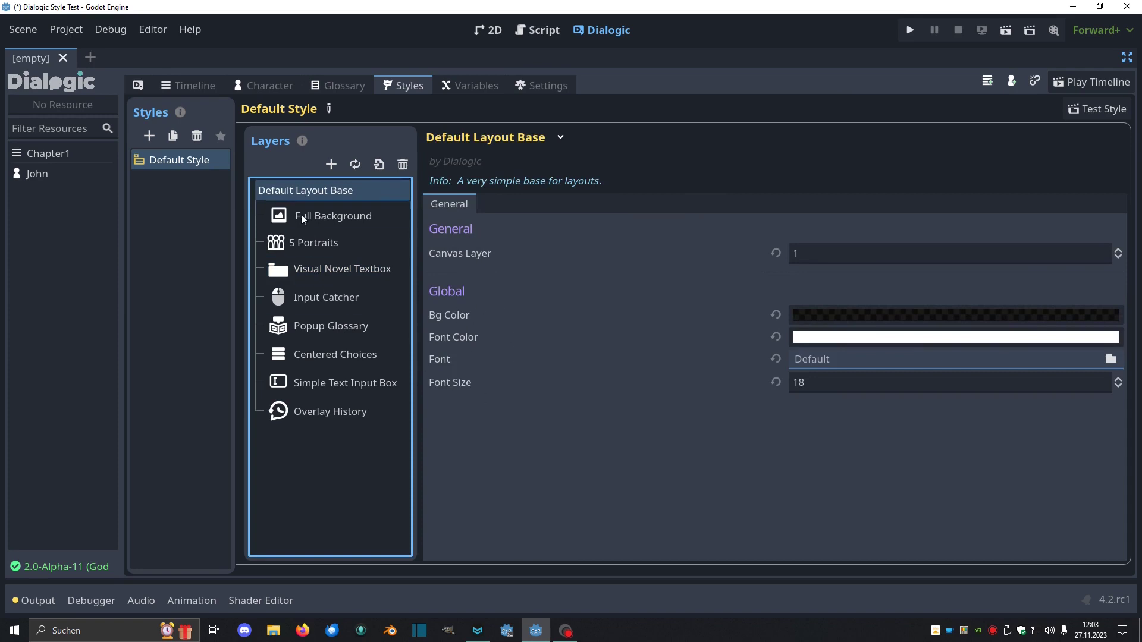
# Drag Overlay History to demonstrate layer reordering, then widen the styles list.
pyautogui.moveTo(319, 213); pyautogui.dragTo(316, 405)
pyautogui.moveTo(417, 369); pyautogui.dragTo(436, 370)
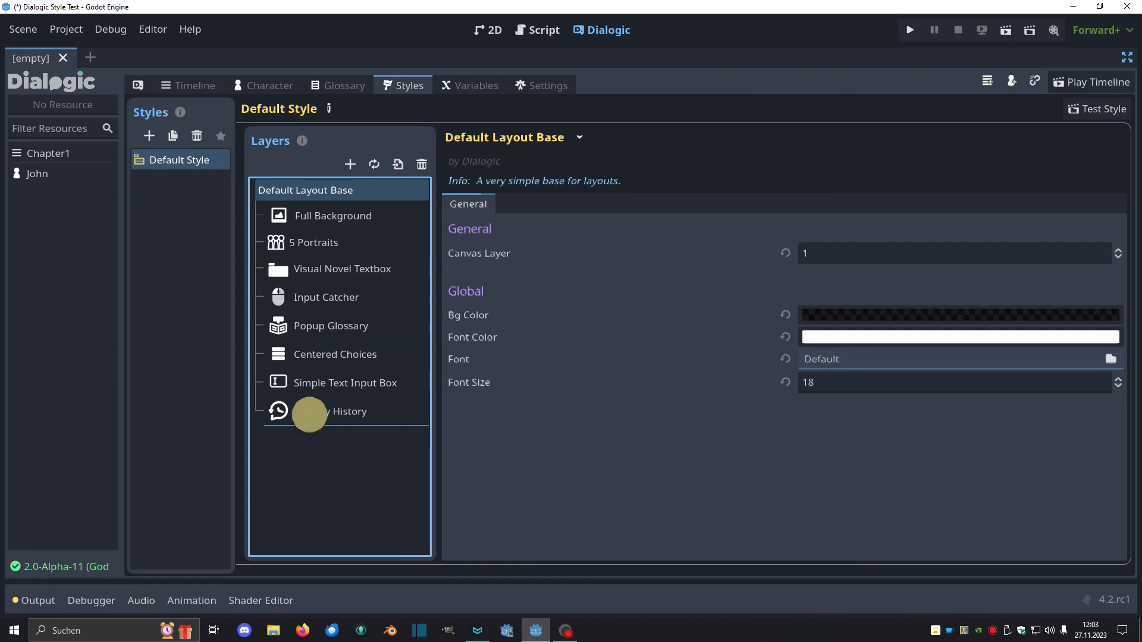
pyautogui.moveTo(309, 411)
pyautogui.mouseDown()
pyautogui.moveTo(314, 277)
pyautogui.moveTo(306, 416)
pyautogui.mouseUp()
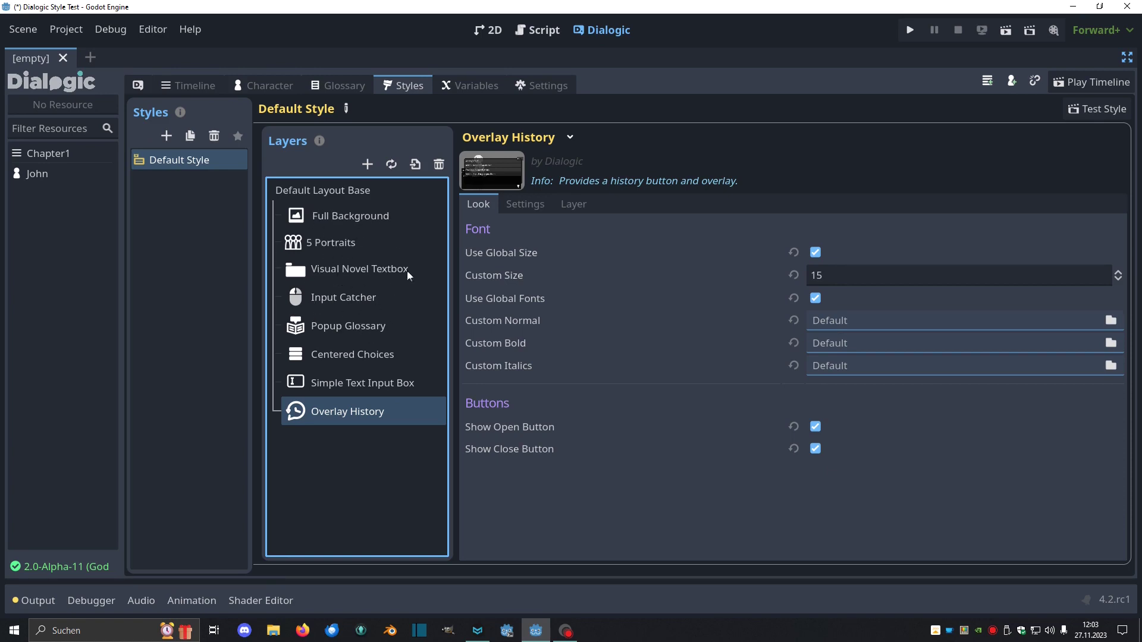
pyautogui.moveTo(256, 247); pyautogui.dragTo(283, 246)
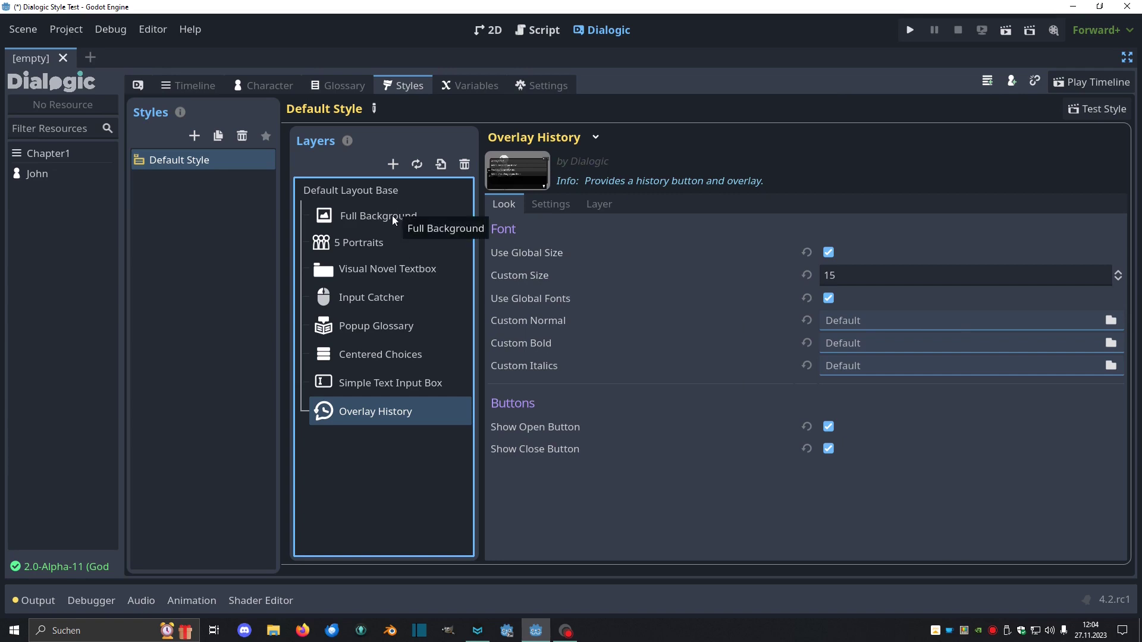
# Select the Centered Choices layer and restore Godot to a smaller window.
pyautogui.moveTo(479, 271); pyautogui.dragTo(472, 271)
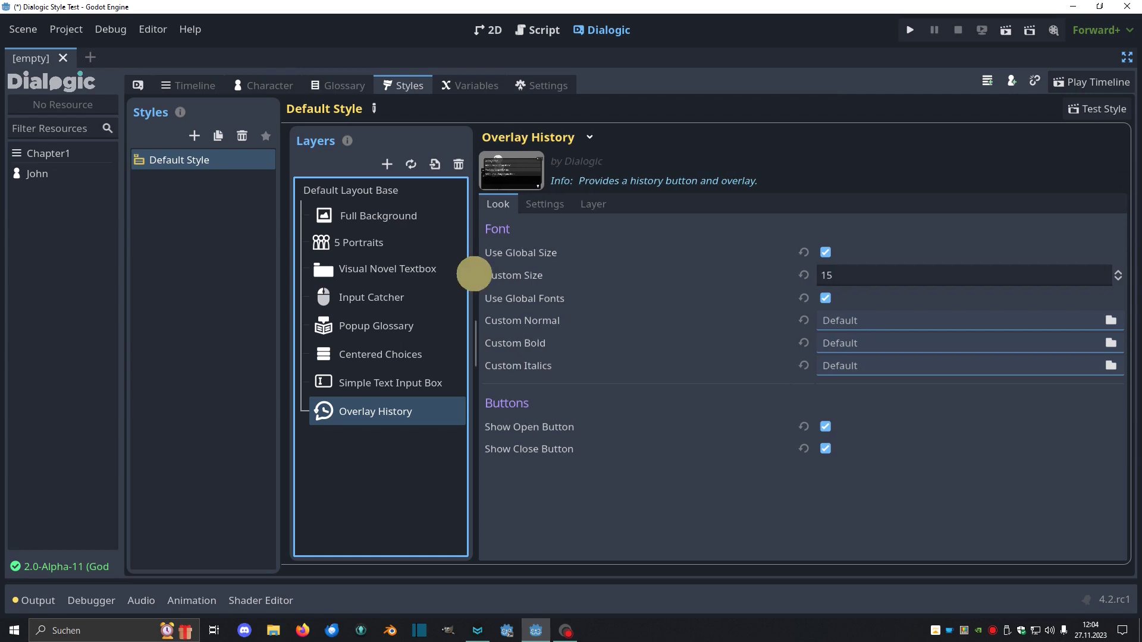
pyautogui.click(433, 354)
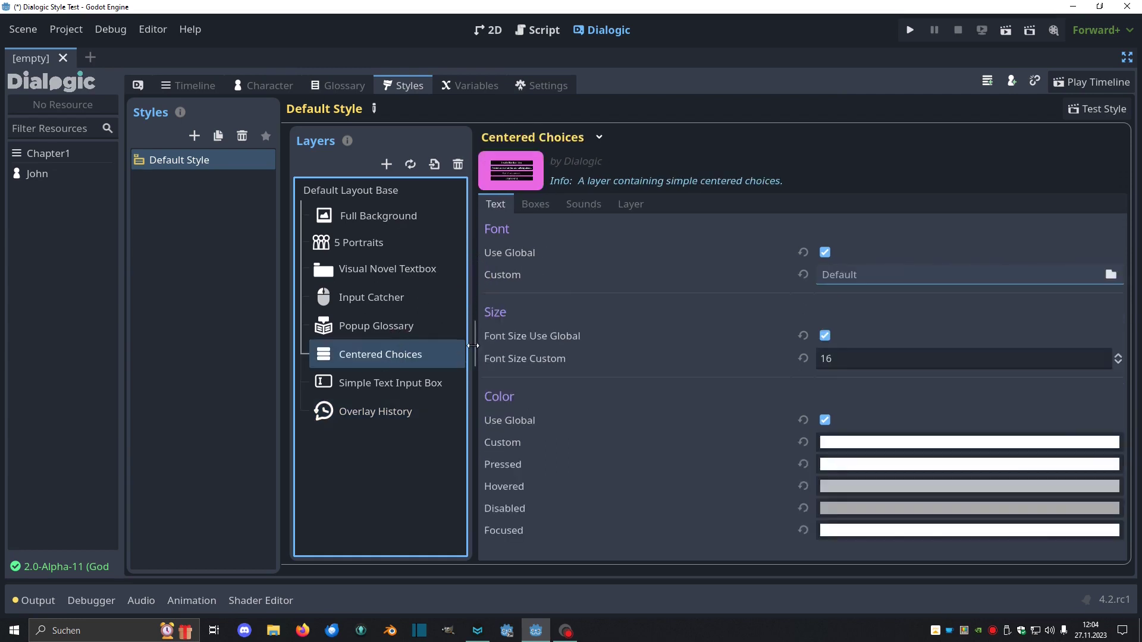
pyautogui.moveTo(472, 348); pyautogui.dragTo(481, 345)
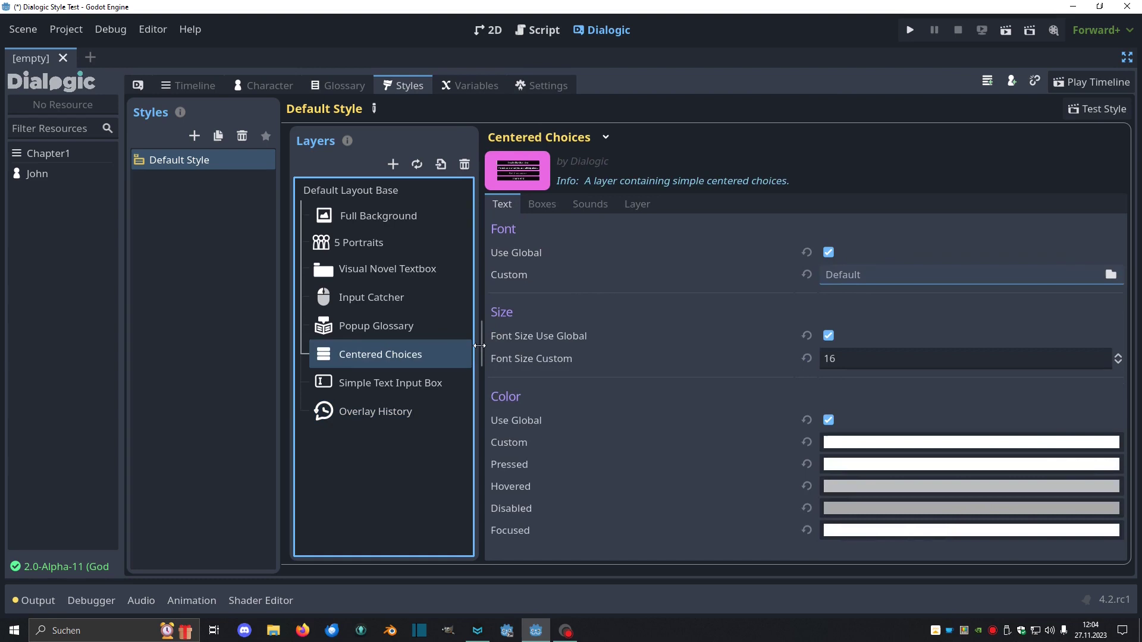
pyautogui.moveTo(420, 7); pyautogui.dragTo(750, 67)
# Check off style creation, layer settings and reordering in the notes, then re-maximize Godot.
pyautogui.click(65, 159)
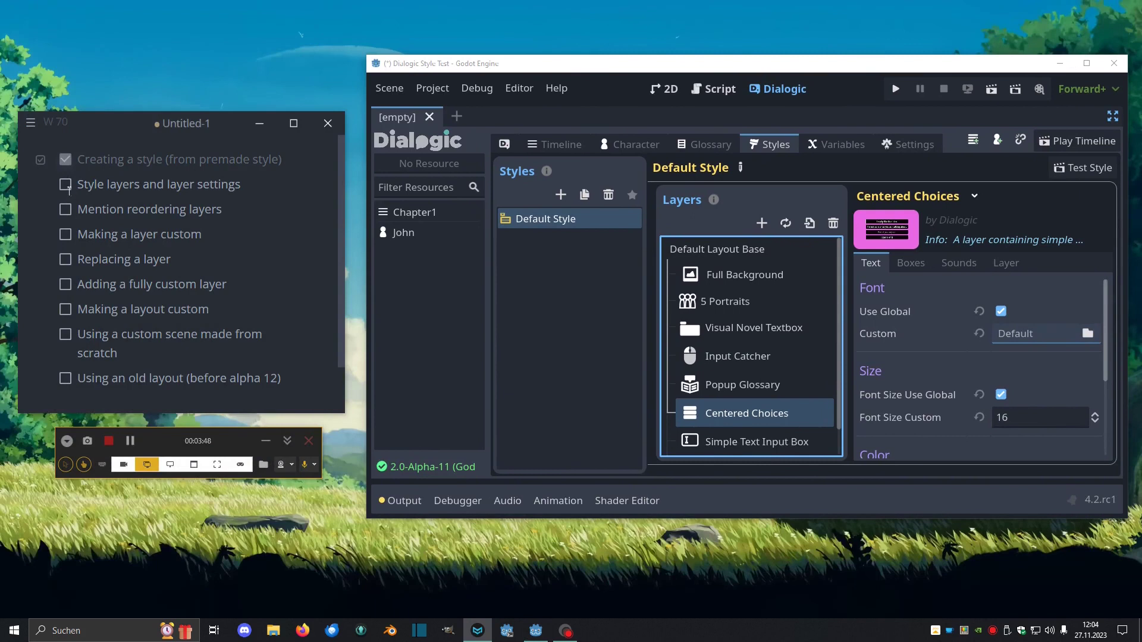
pyautogui.click(65, 185)
pyautogui.click(65, 209)
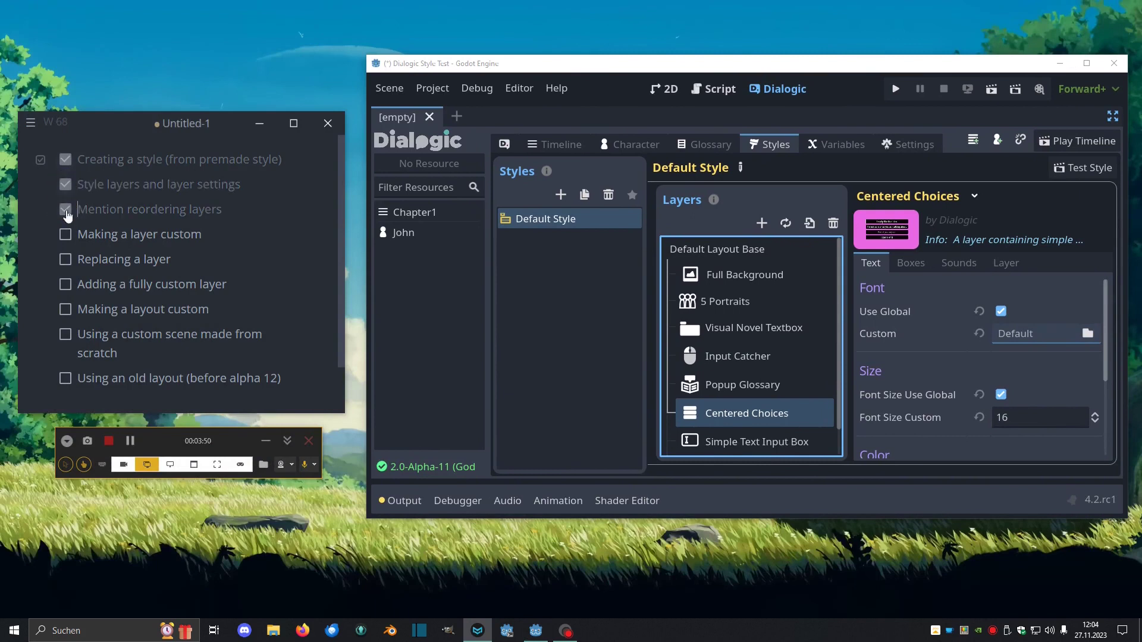
pyautogui.doubleClick(603, 62)
pyautogui.moveTo(484, 279); pyautogui.dragTo(497, 279)
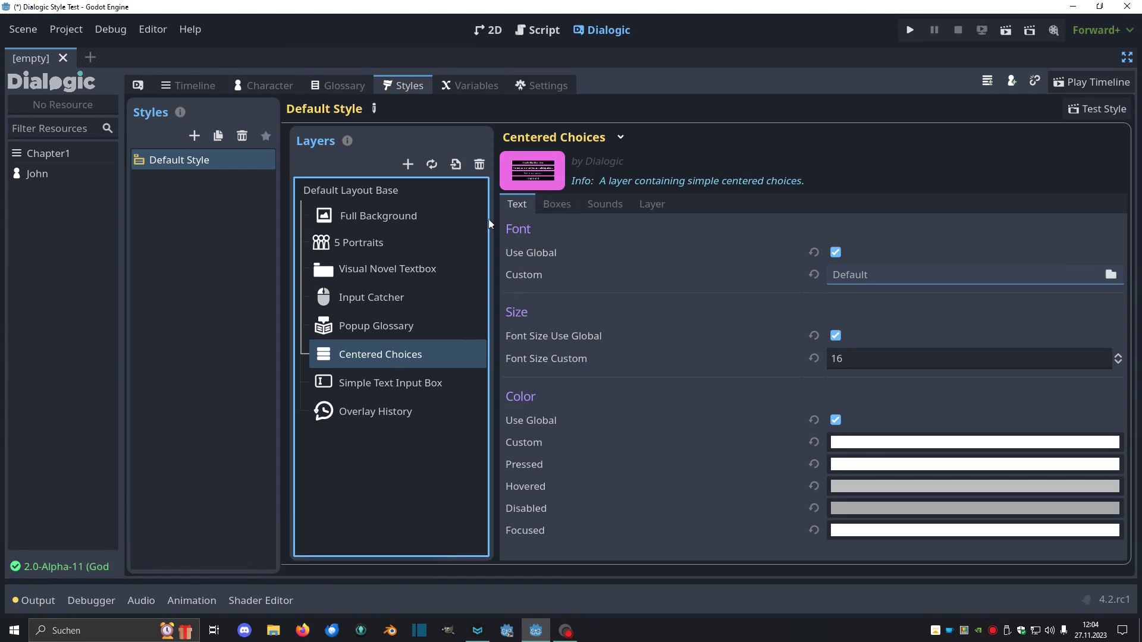
# Make Centered Choices a custom Current Layer copy saved in the Layouts folder.
pyautogui.click(458, 165)
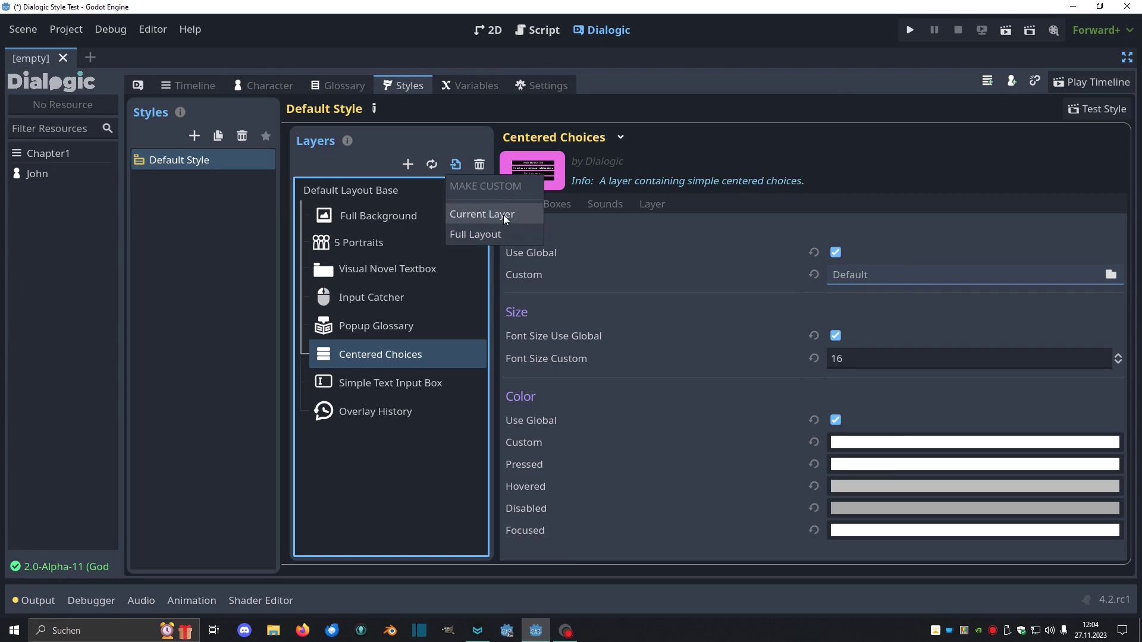
pyautogui.click(504, 215)
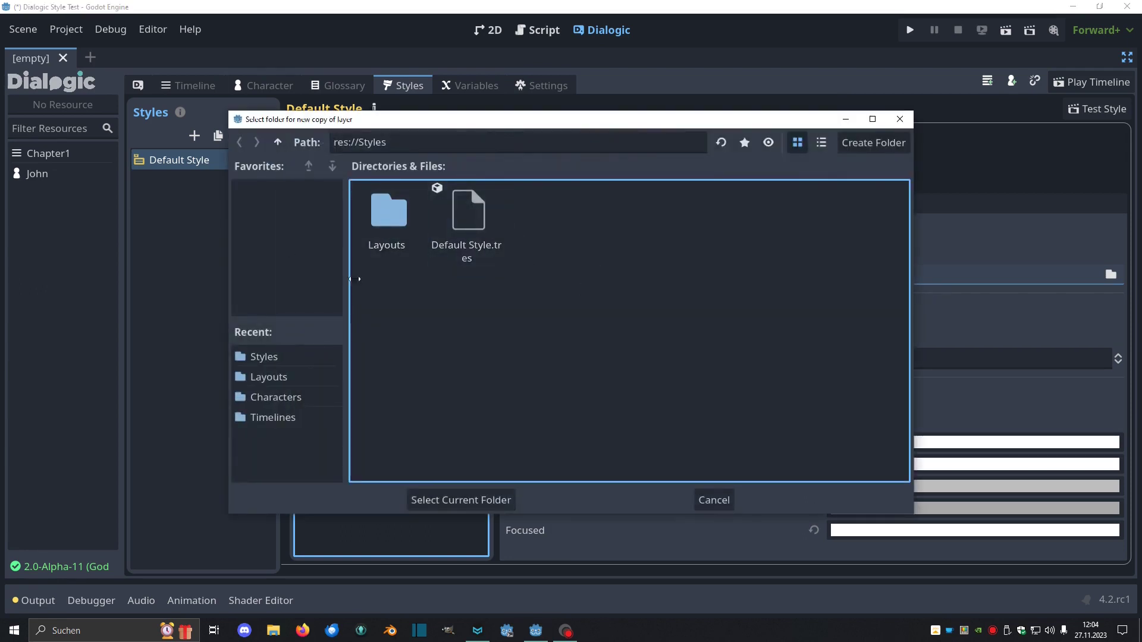
pyautogui.doubleClick(395, 242)
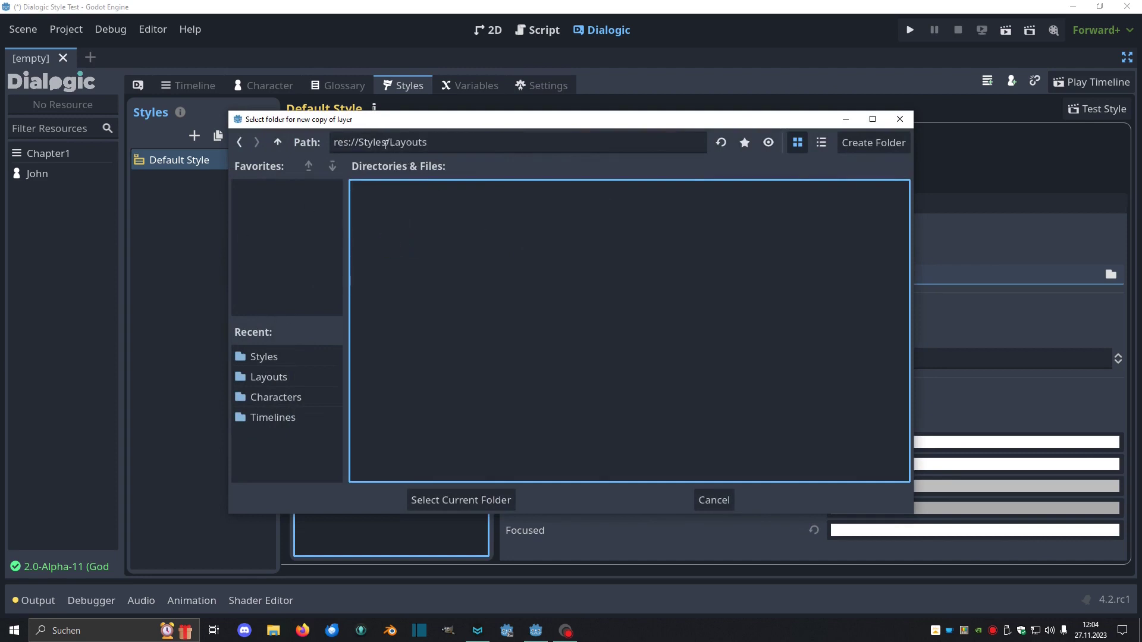
pyautogui.click(466, 500)
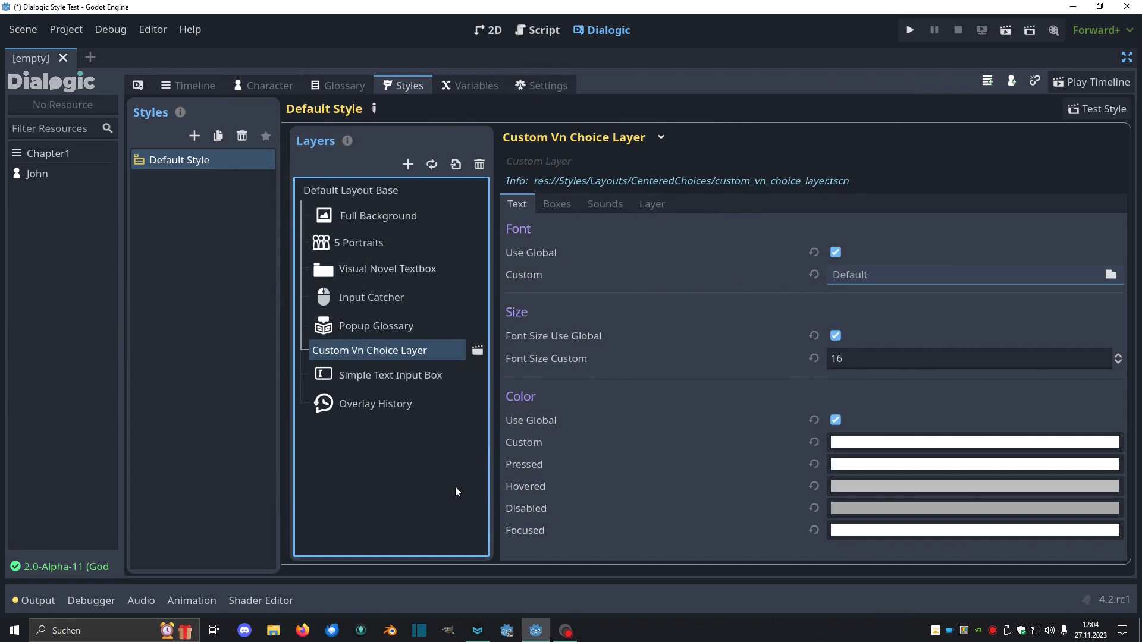
pyautogui.moveTo(280, 391); pyautogui.dragTo(303, 390)
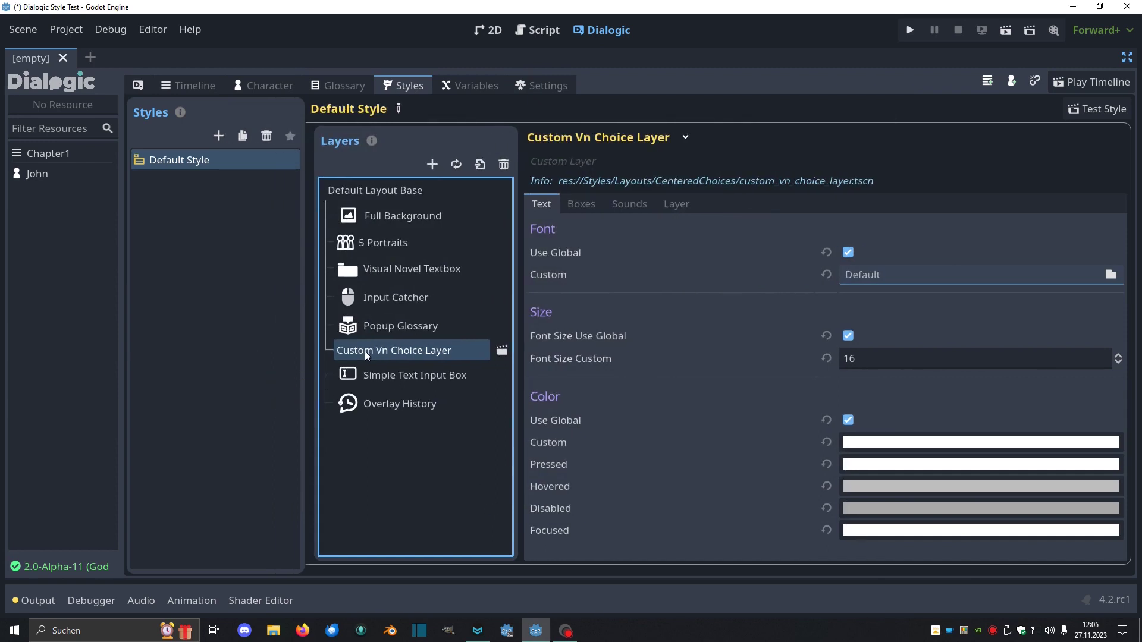
# Restore the editor docks and expand Styles/Layouts/CenteredChoices in FileSystem to show the new files.
pyautogui.click(1129, 58)
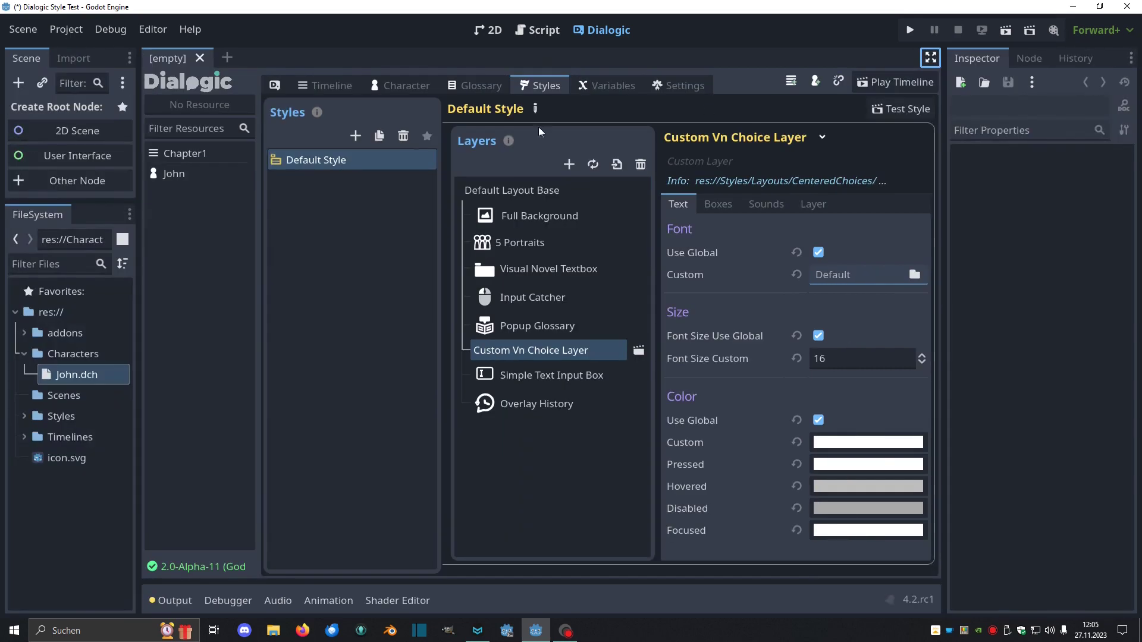
pyautogui.click(142, 224)
pyautogui.moveTo(142, 225); pyautogui.dragTo(203, 224)
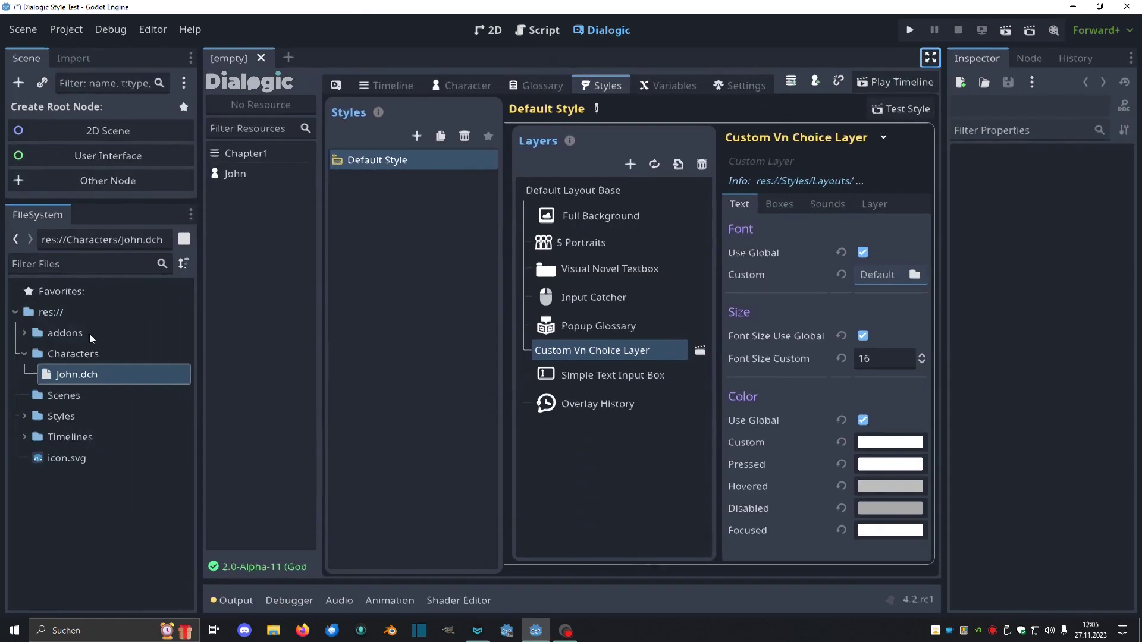
pyautogui.click(47, 302)
pyautogui.click(65, 342)
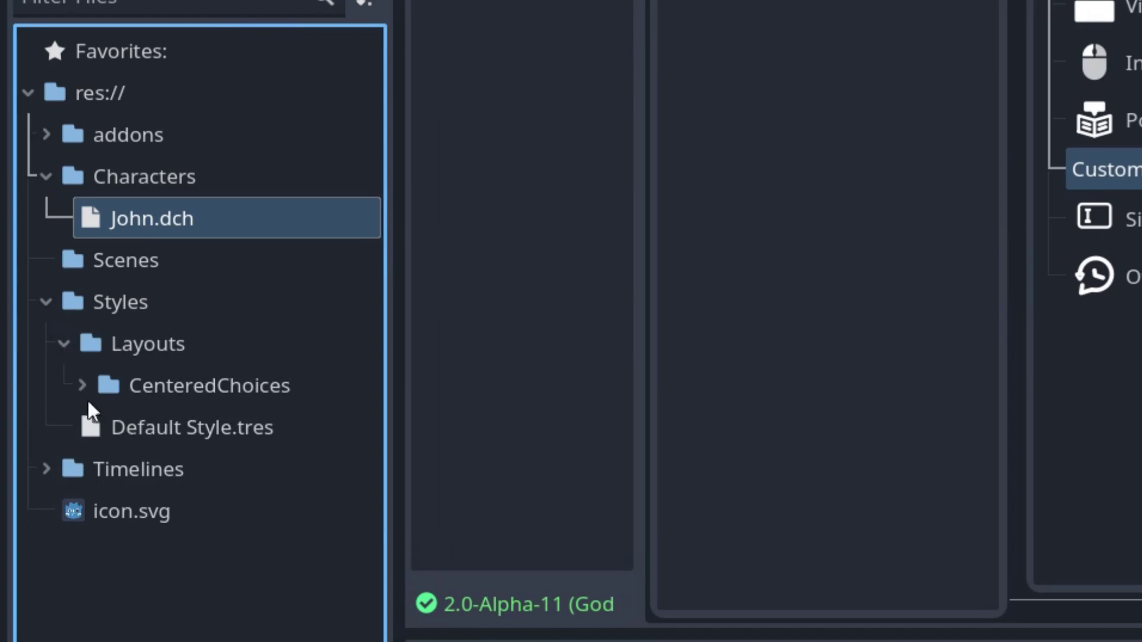
pyautogui.click(81, 386)
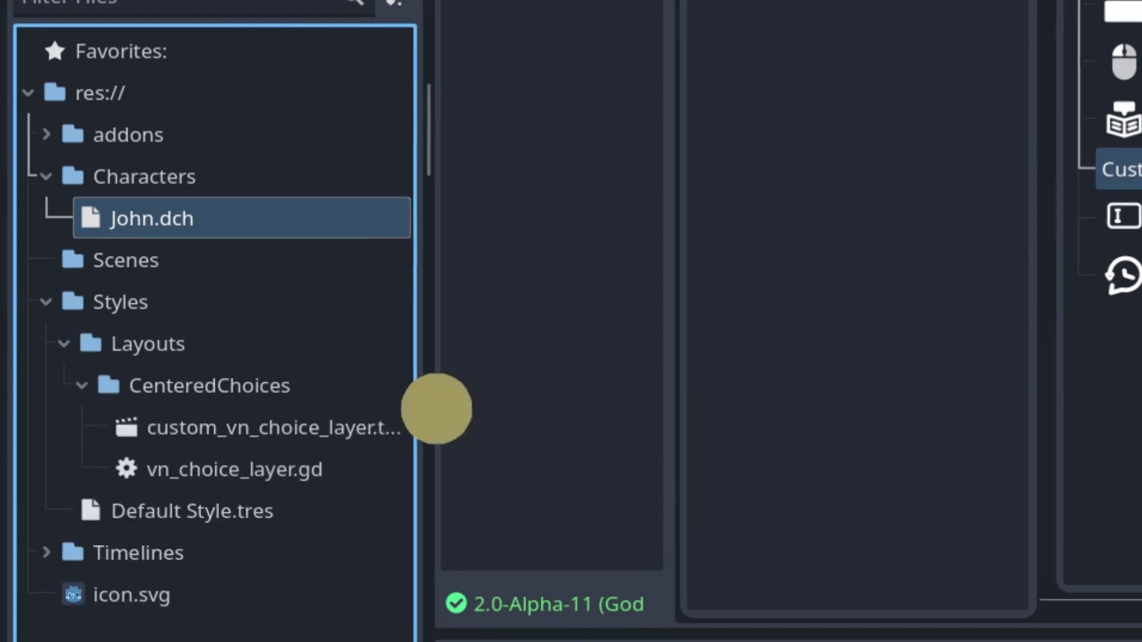
pyautogui.moveTo(393, 437); pyautogui.dragTo(496, 419)
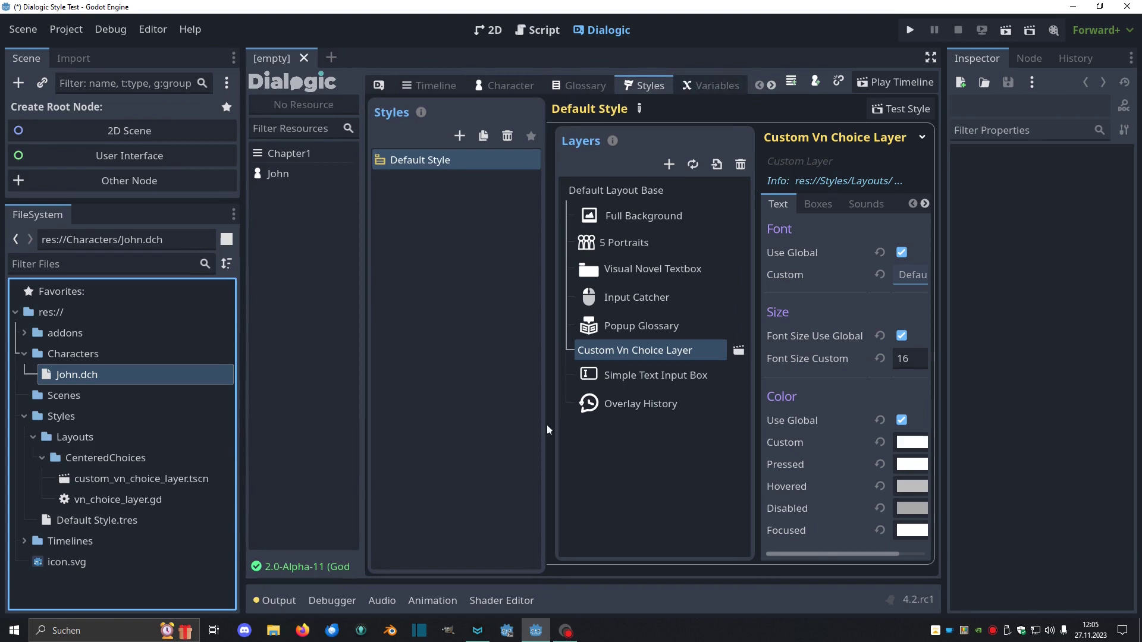
# Open custom_vn_choice_layer.tscn and anchor the Choices container to Top Left.
pyautogui.doubleClick(187, 483)
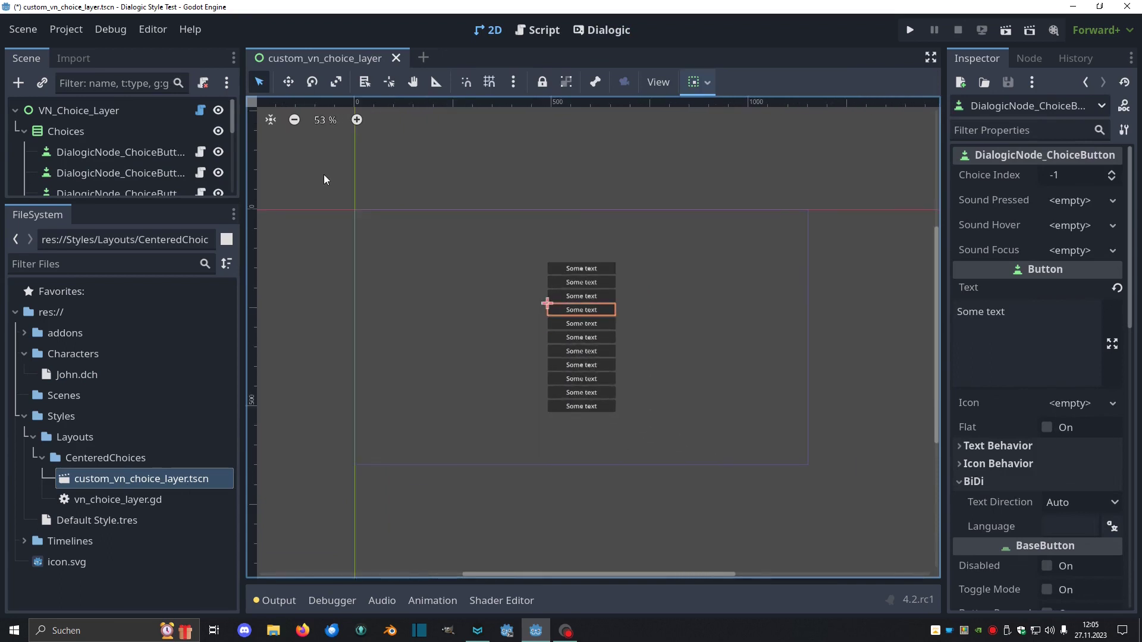
pyautogui.moveTo(167, 198); pyautogui.dragTo(128, 421)
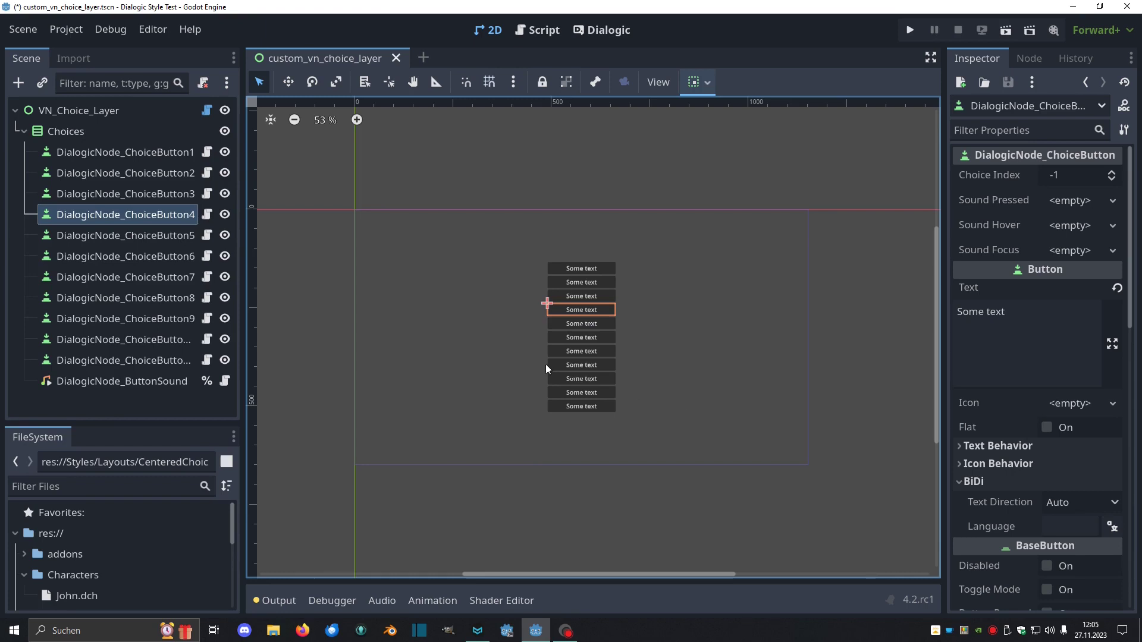
pyautogui.click(88, 131)
pyautogui.click(693, 81)
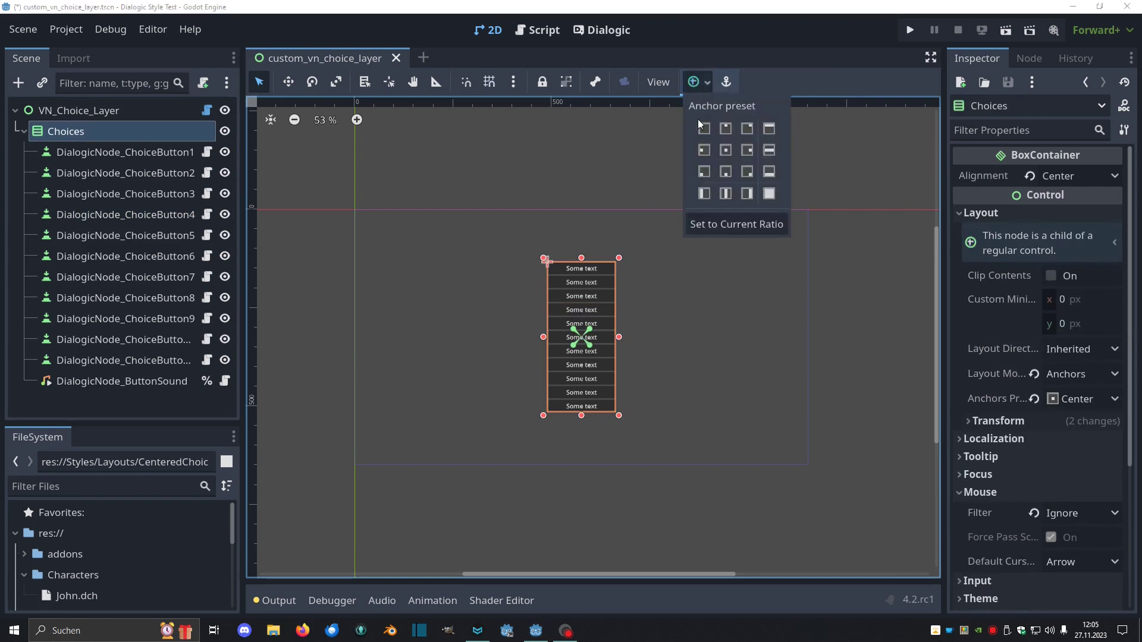
pyautogui.click(703, 128)
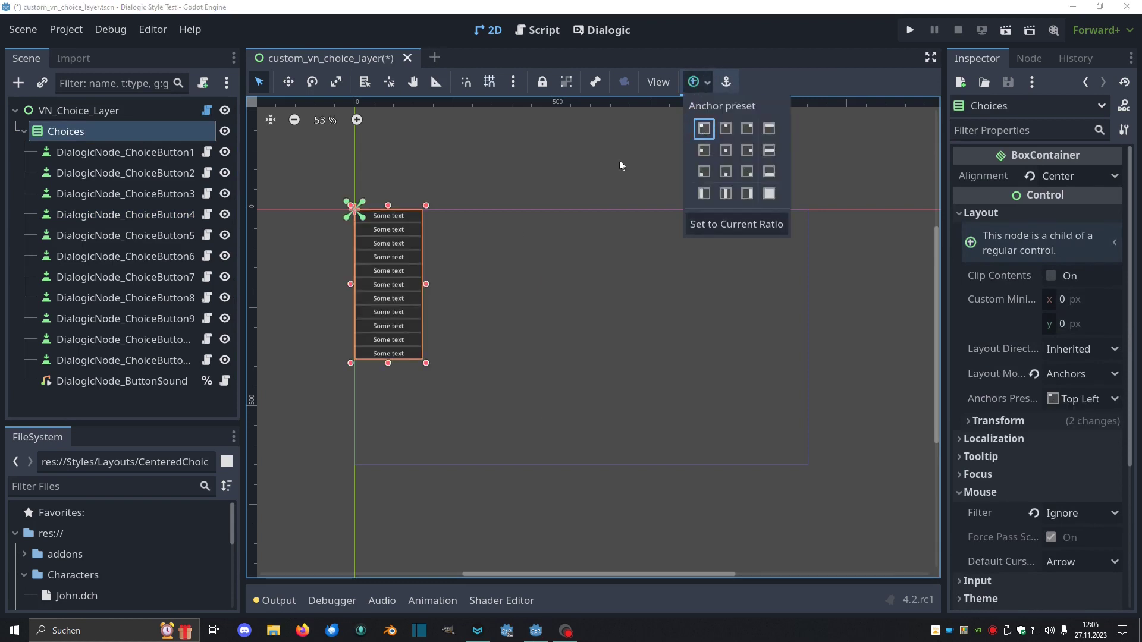
pyautogui.click(1083, 209)
# Set the Choices alignment to Begin and save the scene.
pyautogui.click(1080, 176)
pyautogui.click(1062, 197)
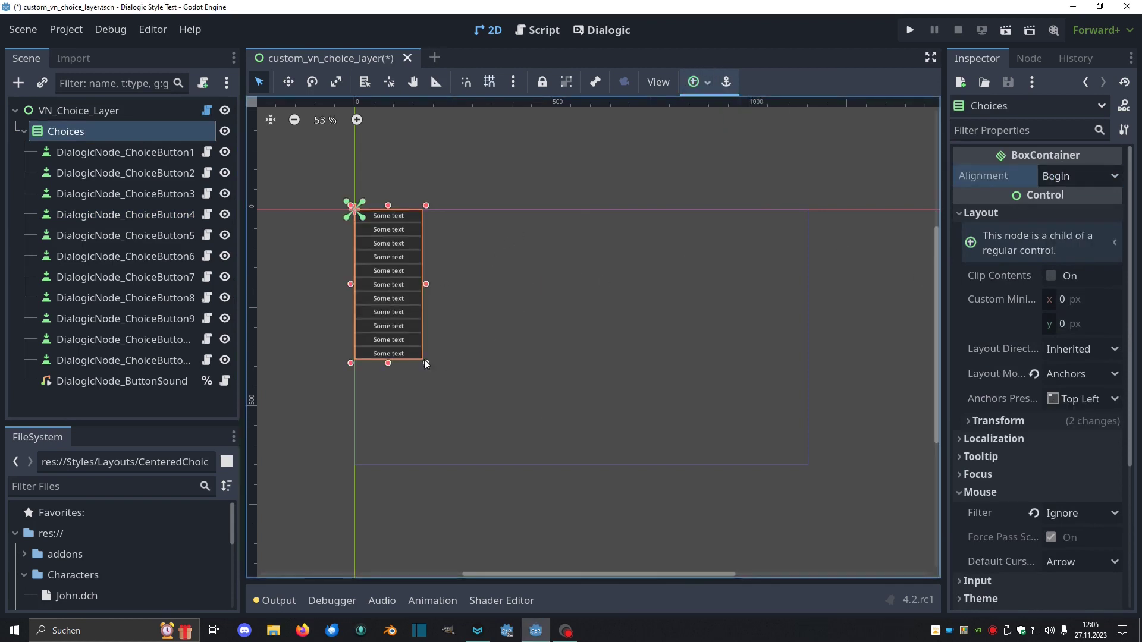
pyautogui.moveTo(402, 277); pyautogui.dragTo(397, 273)
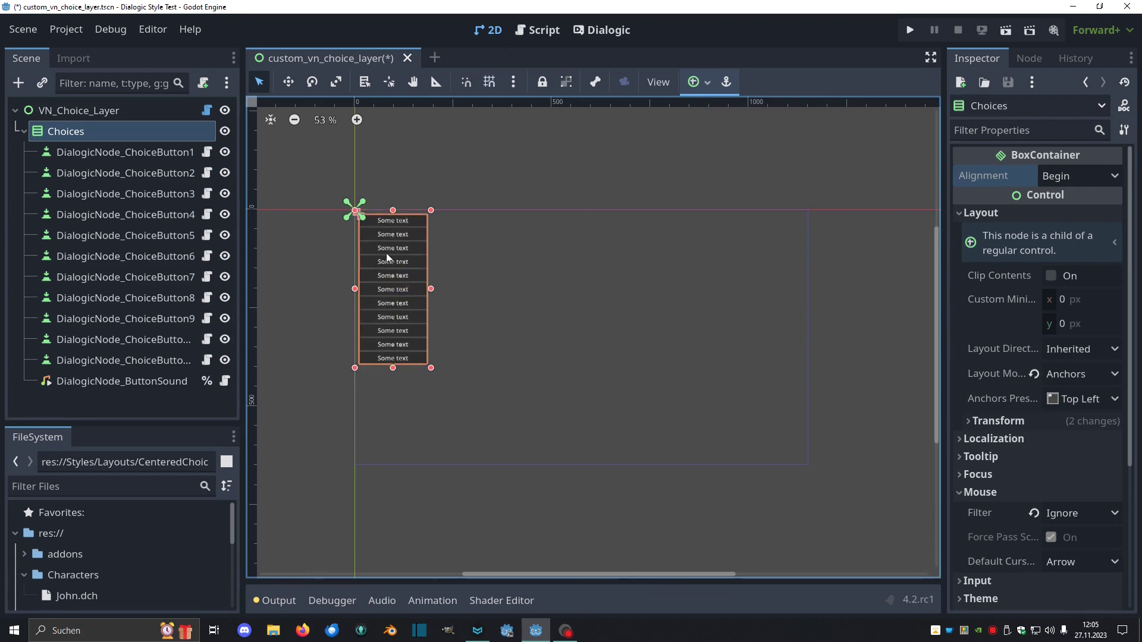
pyautogui.scroll(2, 387, 253)
pyautogui.scroll(-1, 361, 224)
pyautogui.click(336, 281)
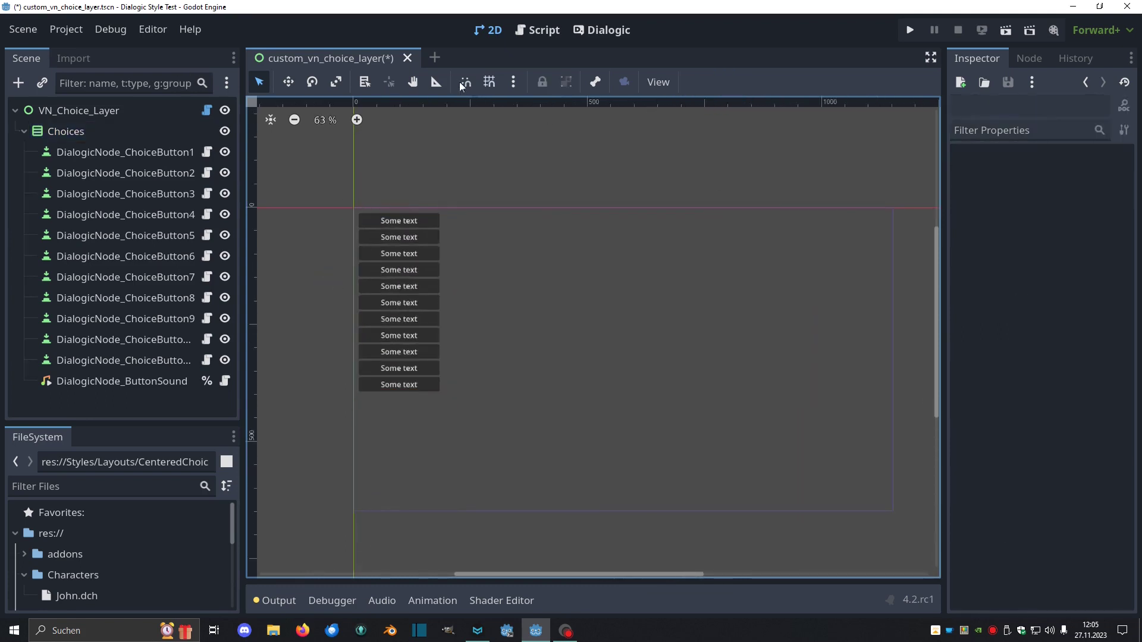
pyautogui.hotkey('ctrl', 's')
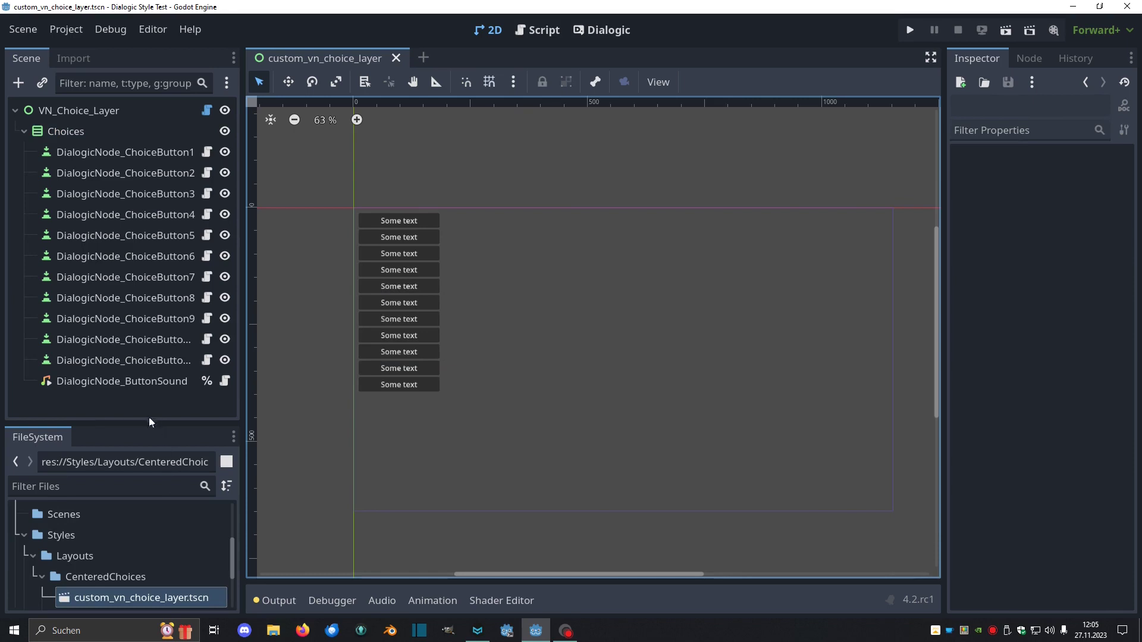
pyautogui.moveTo(148, 422); pyautogui.dragTo(127, 265)
pyautogui.click(591, 34)
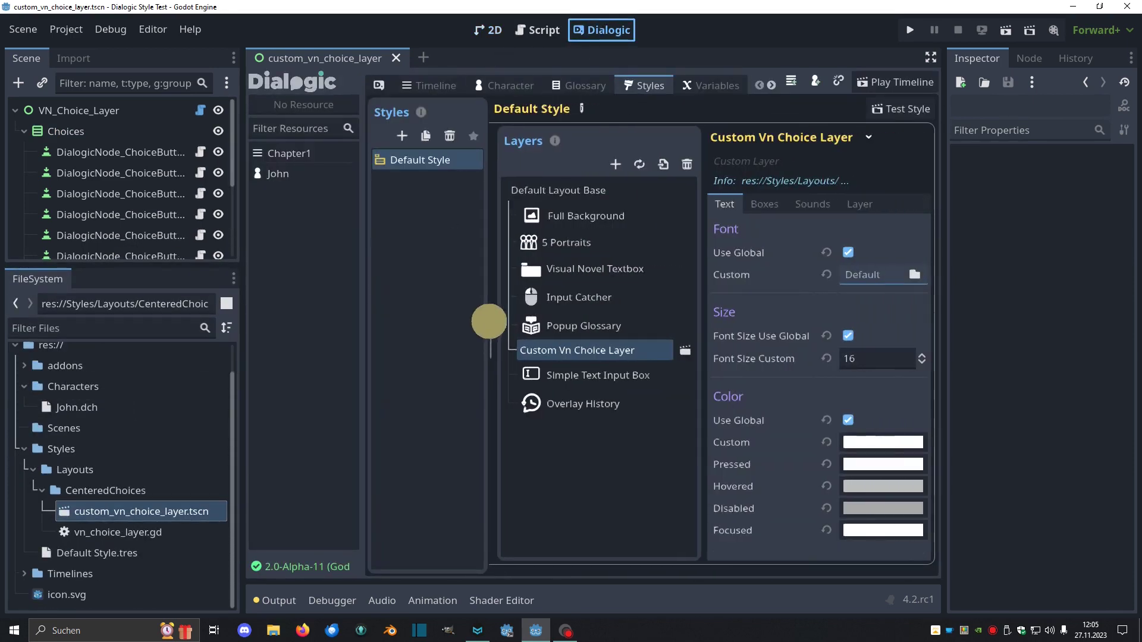
pyautogui.moveTo(546, 334); pyautogui.dragTo(498, 321)
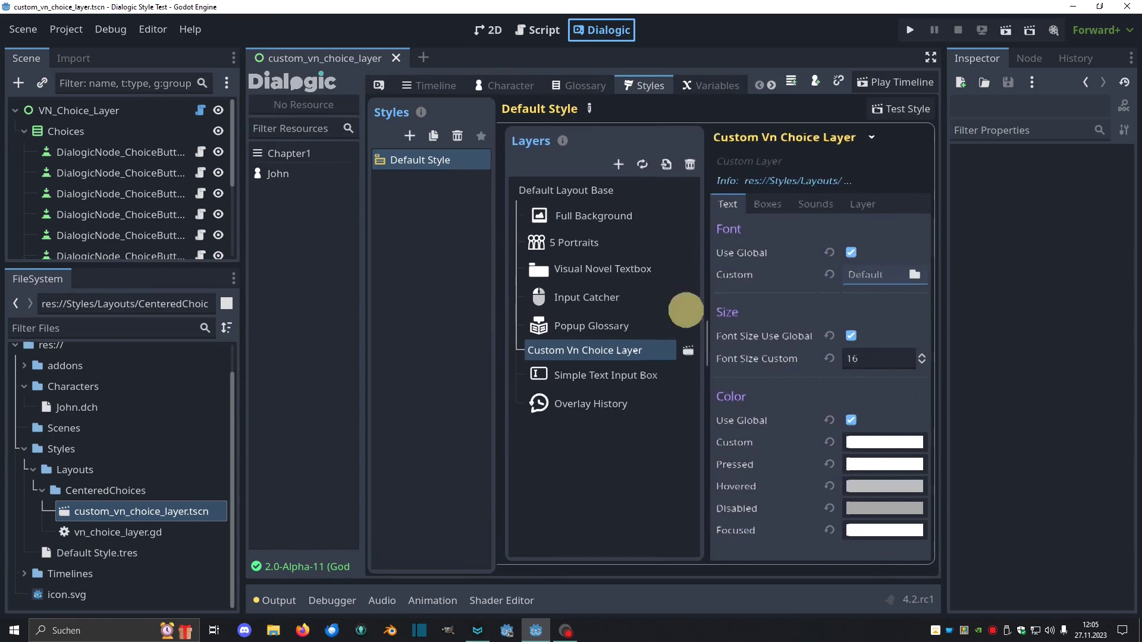
pyautogui.moveTo(712, 326); pyautogui.dragTo(627, 321)
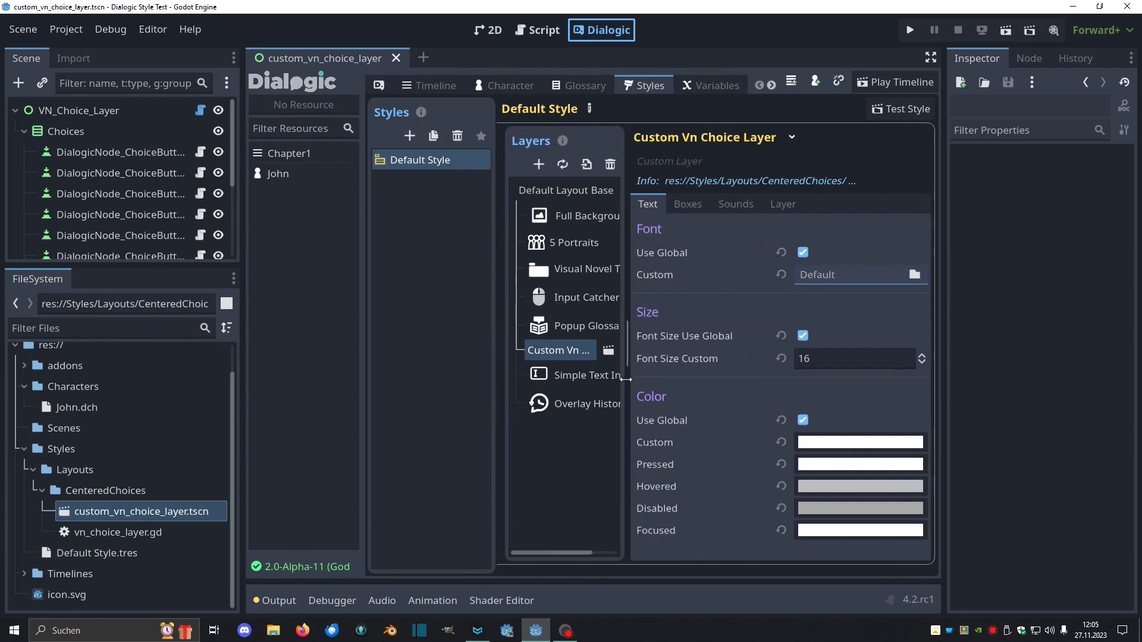
pyautogui.moveTo(628, 383); pyautogui.dragTo(689, 382)
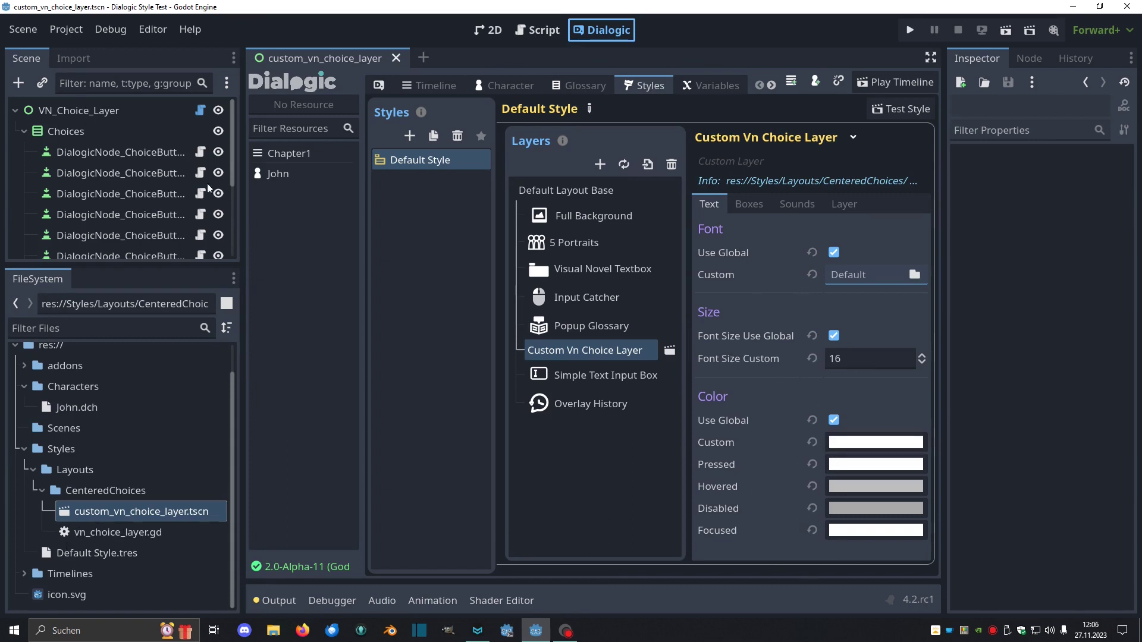
pyautogui.click(177, 112)
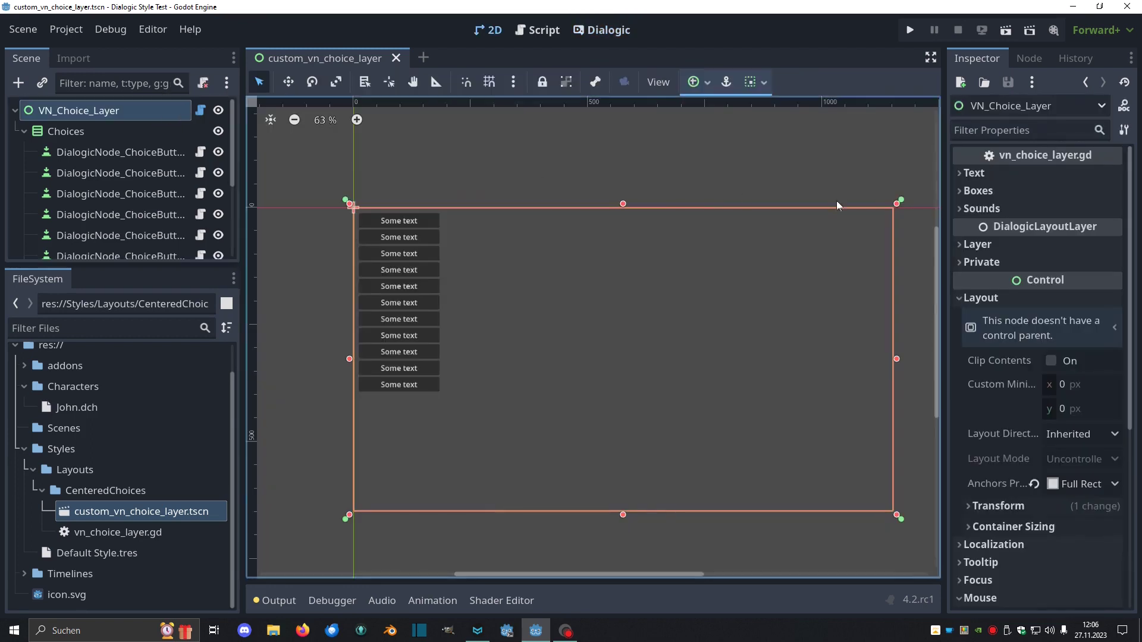
pyautogui.click(1005, 191)
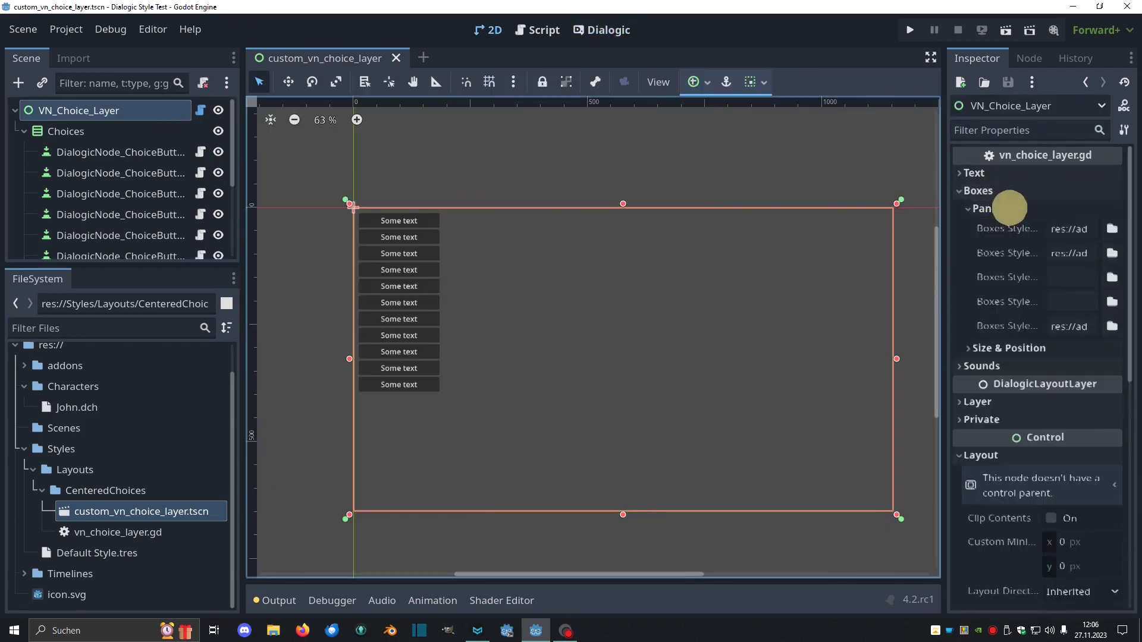
pyautogui.click(990, 208)
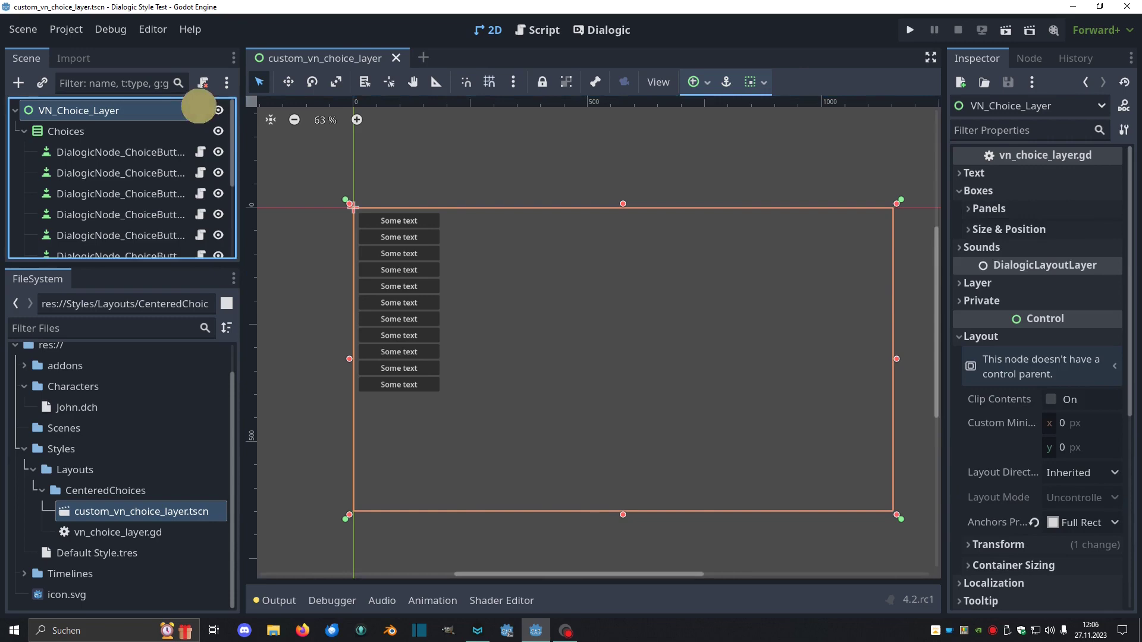
pyautogui.click(201, 109)
pyautogui.scroll(-6, 502, 185)
pyautogui.scroll(-2, 502, 185)
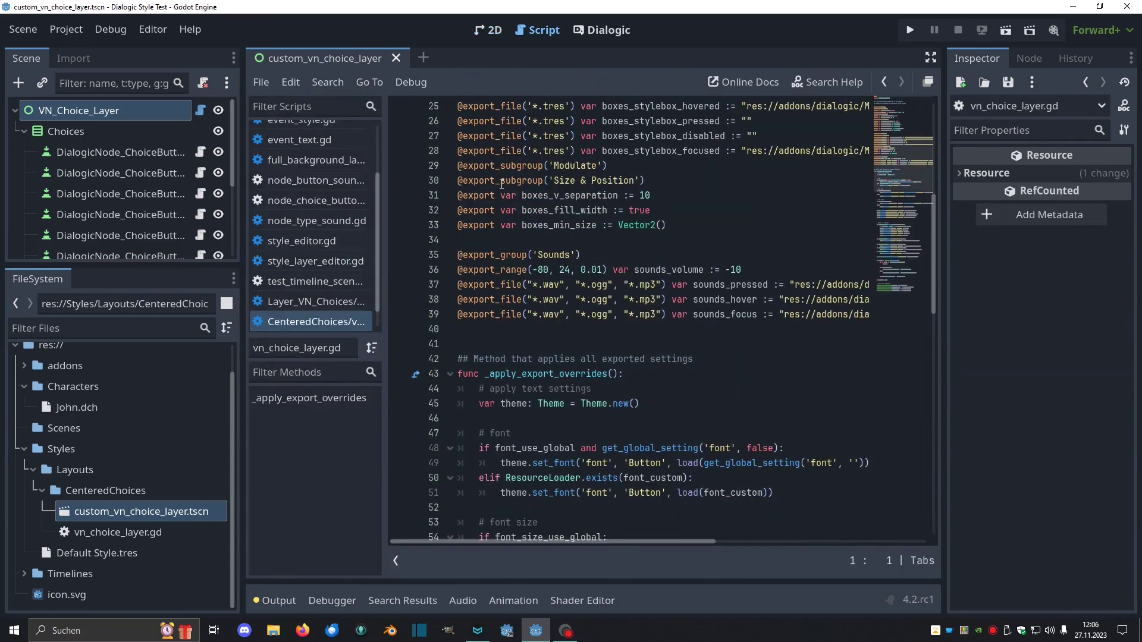
pyautogui.scroll(5, 502, 184)
pyautogui.scroll(-6, 501, 185)
pyautogui.scroll(-5, 501, 185)
pyautogui.scroll(-5, 509, 196)
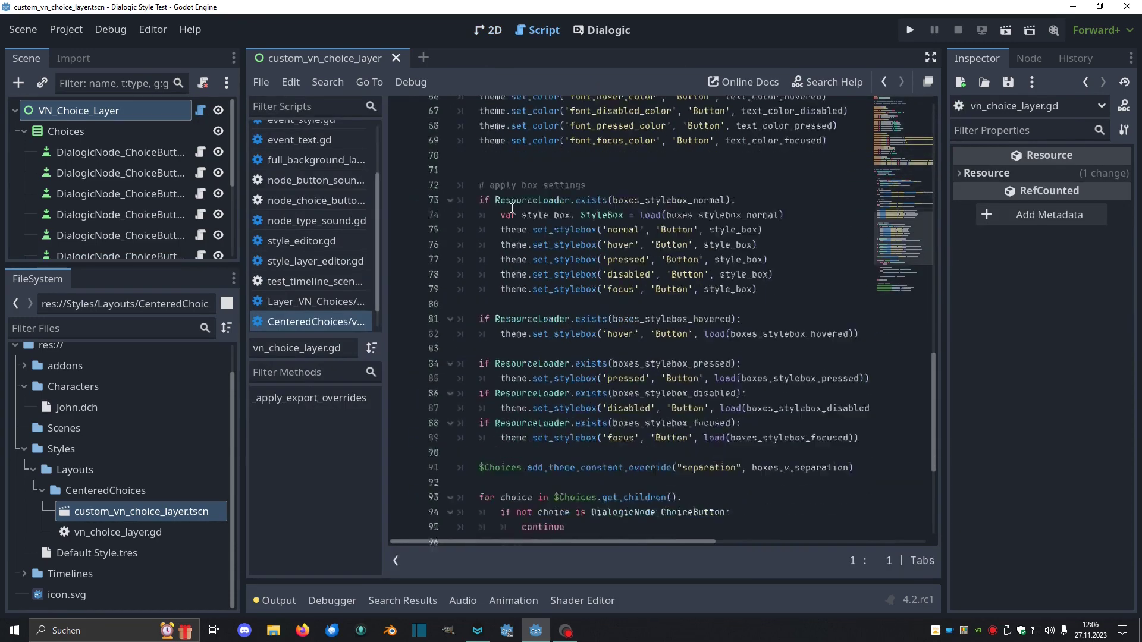
pyautogui.scroll(-4, 515, 210)
pyautogui.click(488, 30)
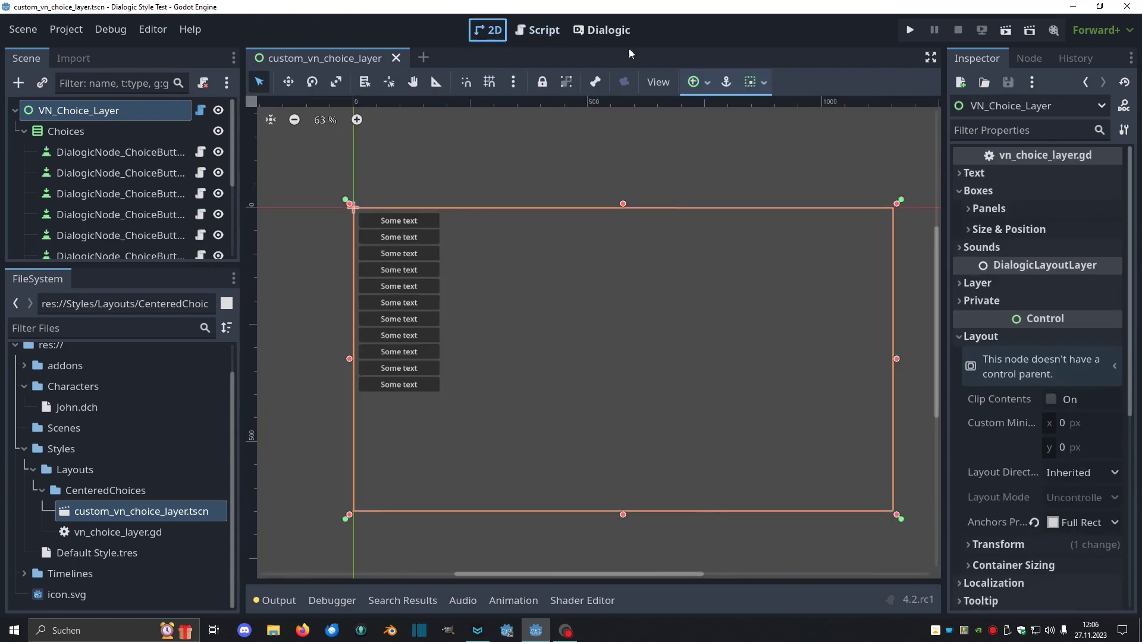
# Test-play the Chapter1 timeline from Dialogic, advancing the dialogue to the Yes/No choice.
pyautogui.click(592, 32)
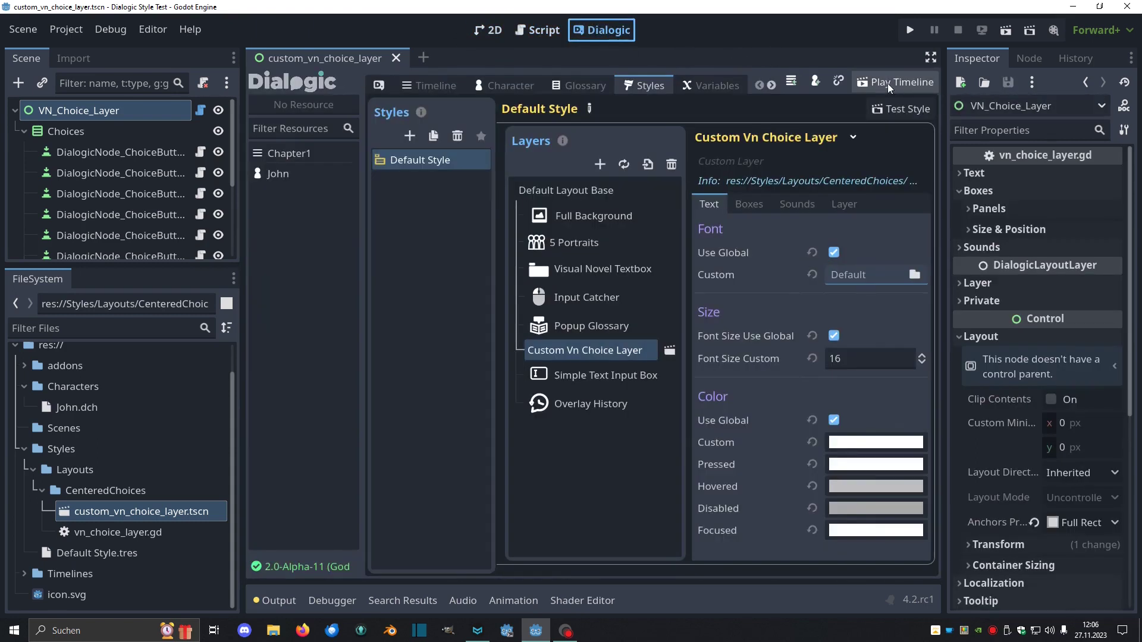
pyautogui.click(442, 85)
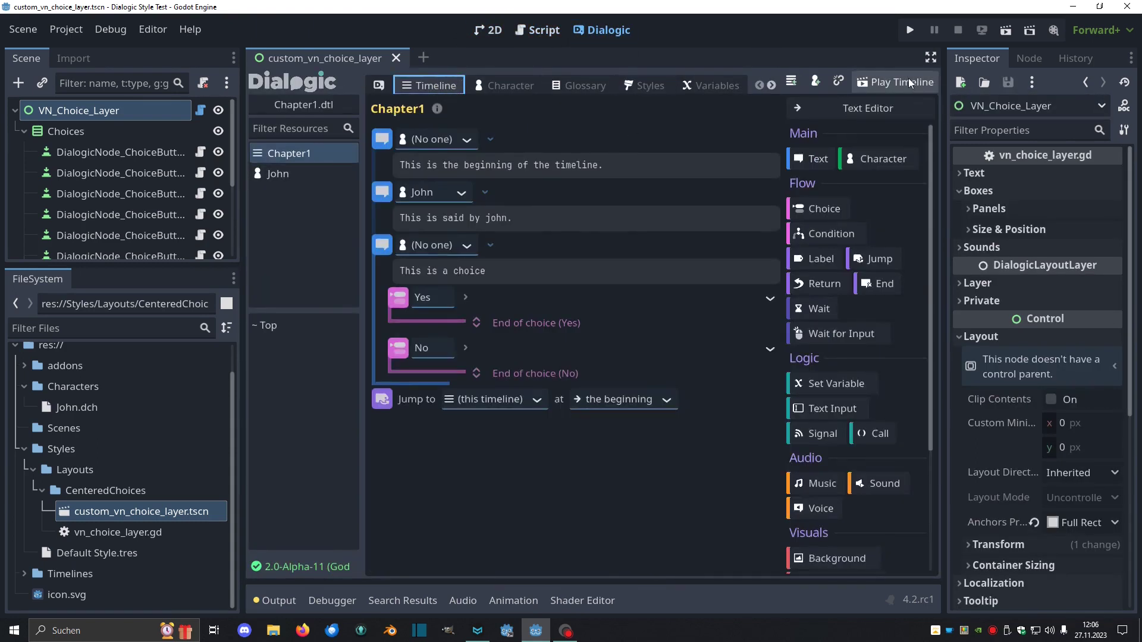
pyautogui.click(642, 85)
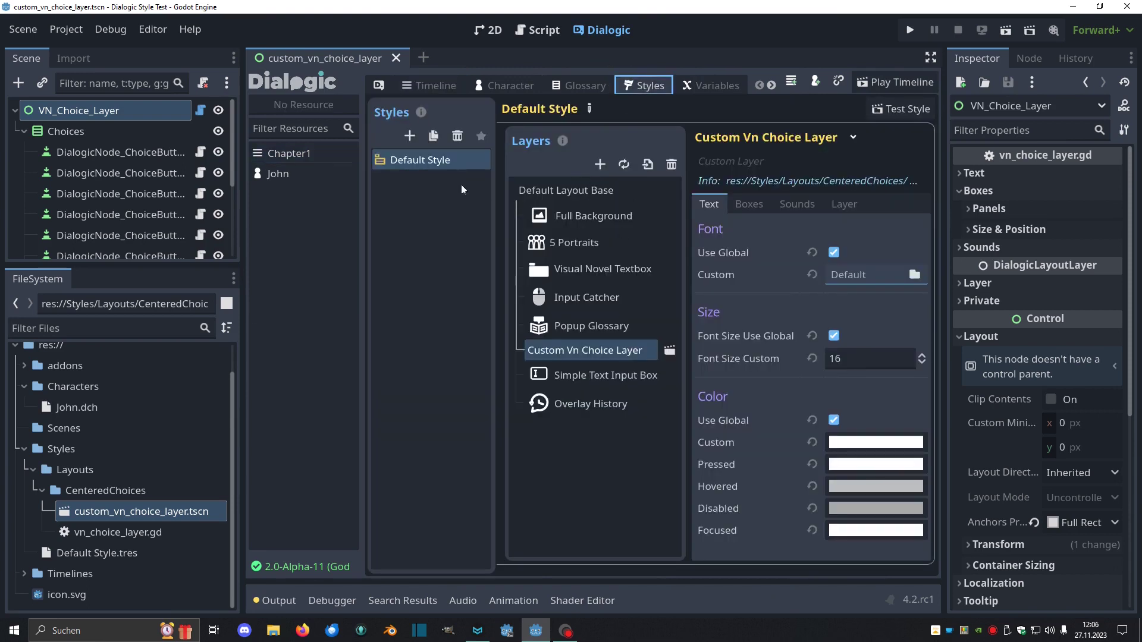
pyautogui.click(436, 89)
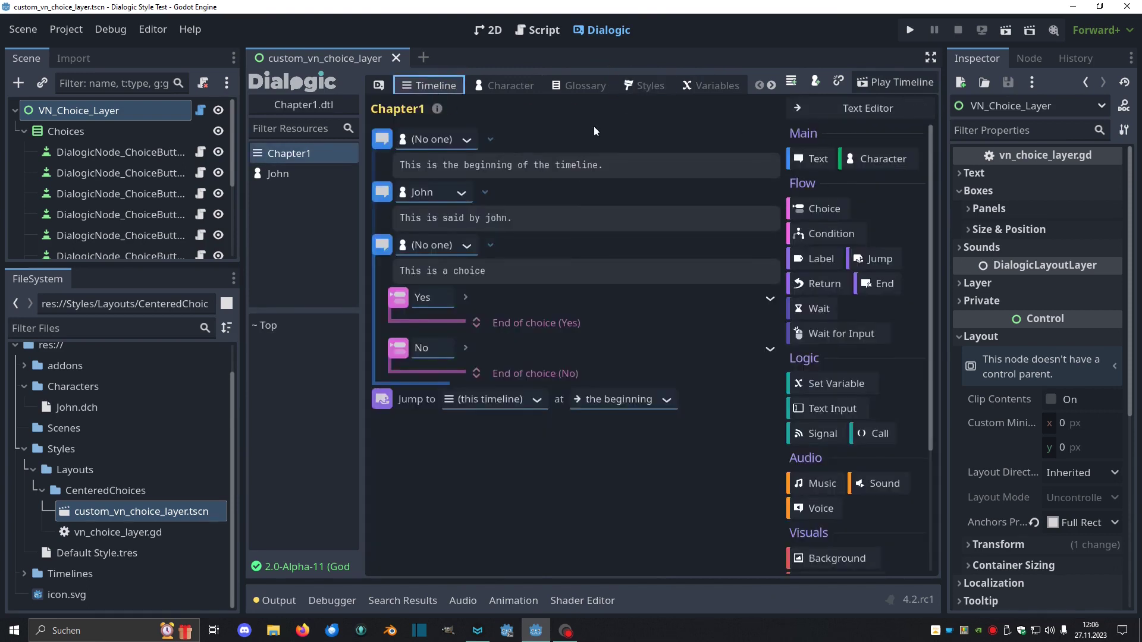
pyautogui.click(898, 85)
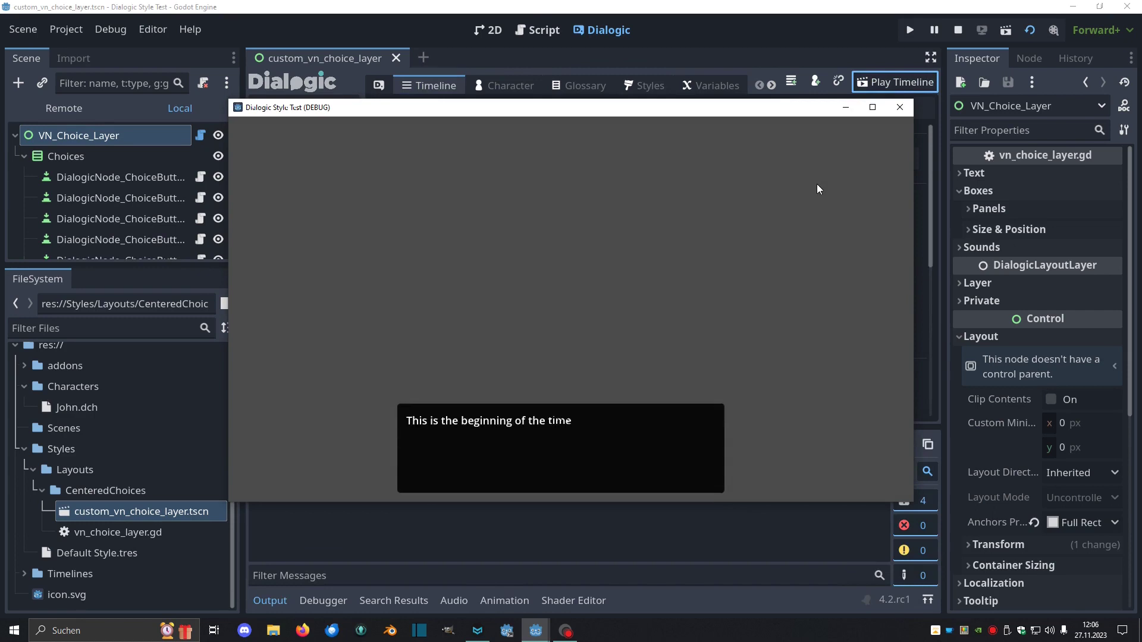
pyautogui.click(784, 284)
pyautogui.click(784, 285)
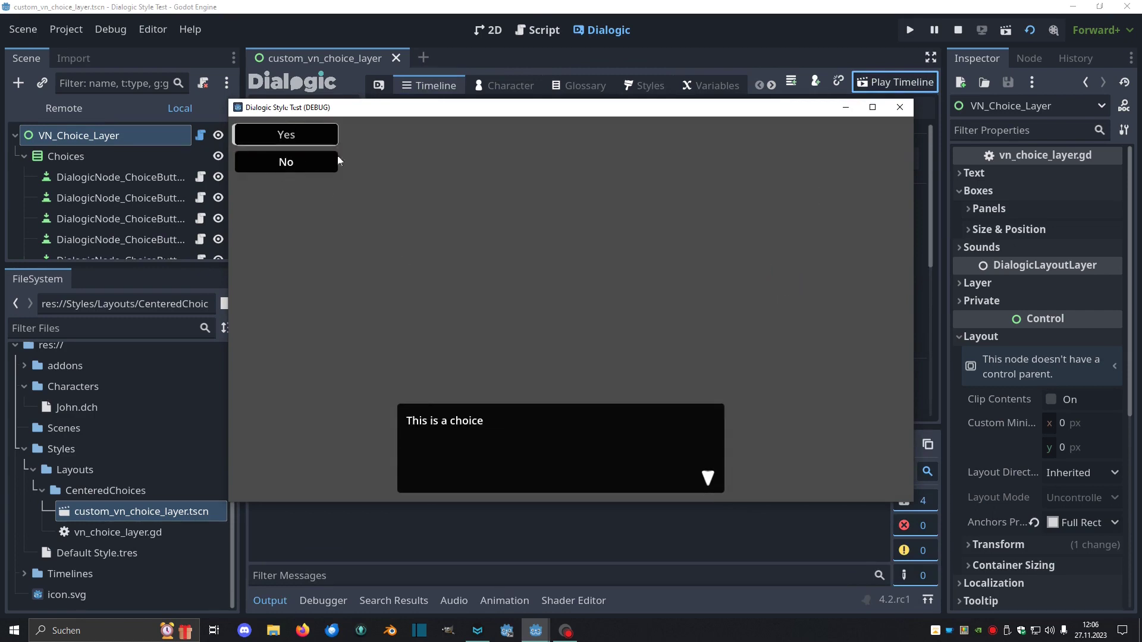
# Close the test game and look at the custom choice layer script again.
pyautogui.click(899, 108)
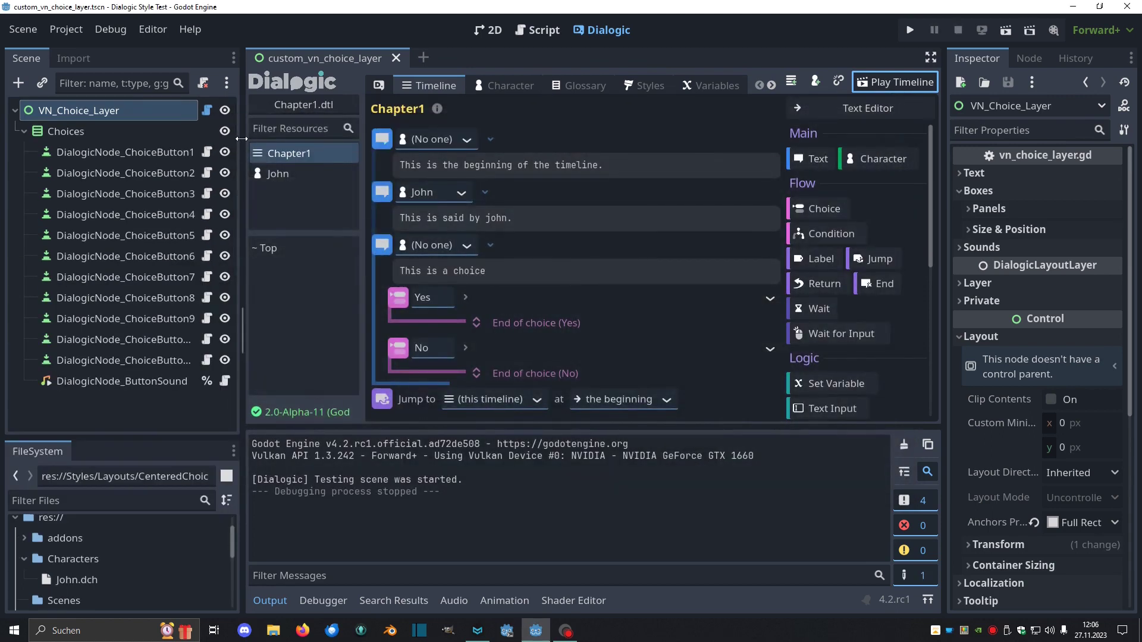
pyautogui.moveTo(242, 139); pyautogui.dragTo(246, 138)
pyautogui.click(656, 87)
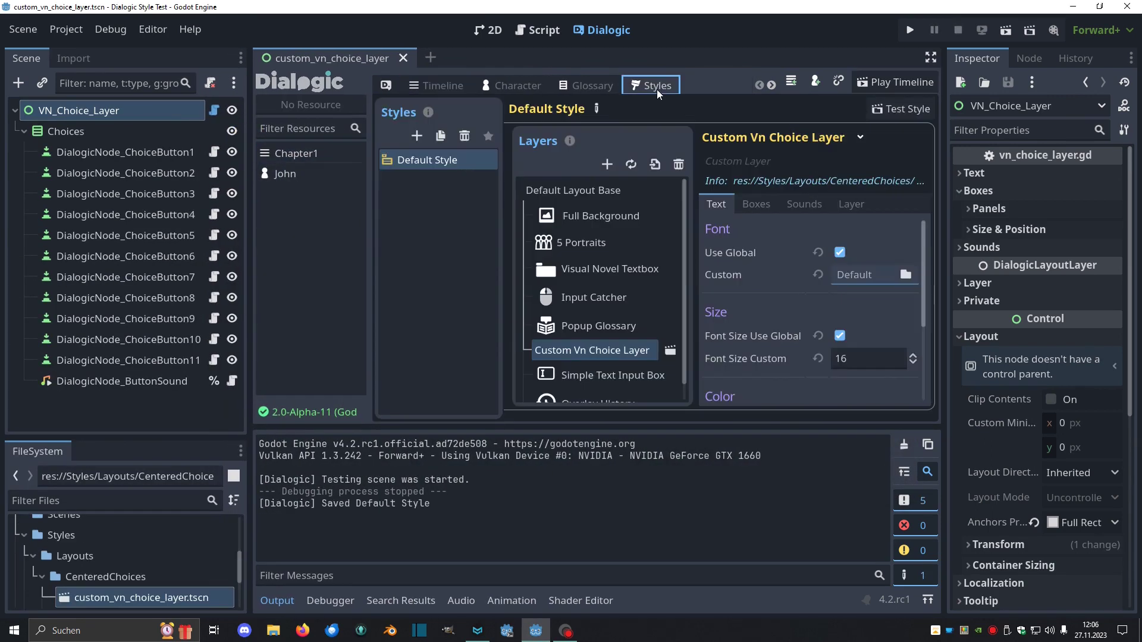
pyautogui.moveTo(369, 192); pyautogui.dragTo(361, 191)
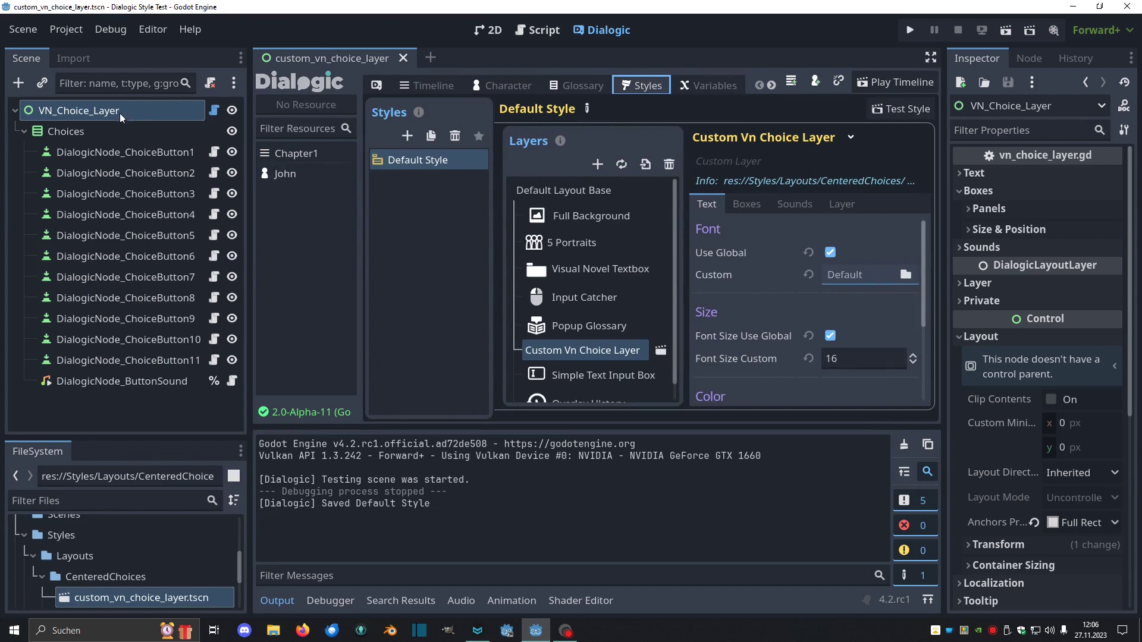
pyautogui.click(214, 110)
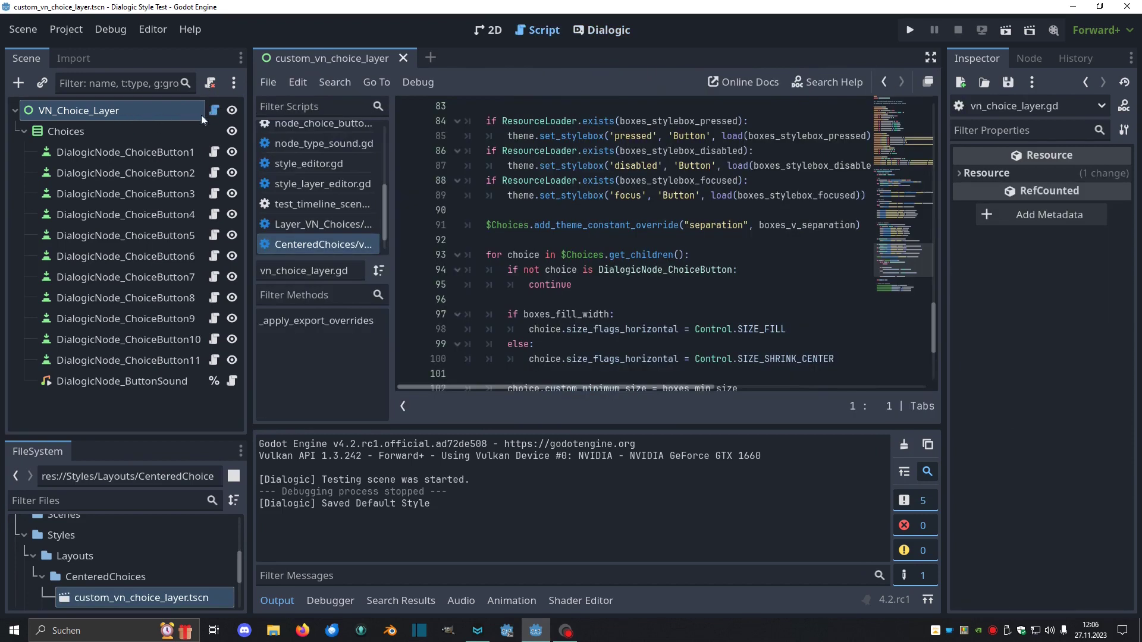
pyautogui.scroll(5, 501, 212)
pyautogui.scroll(10, 501, 211)
pyautogui.scroll(1, 501, 212)
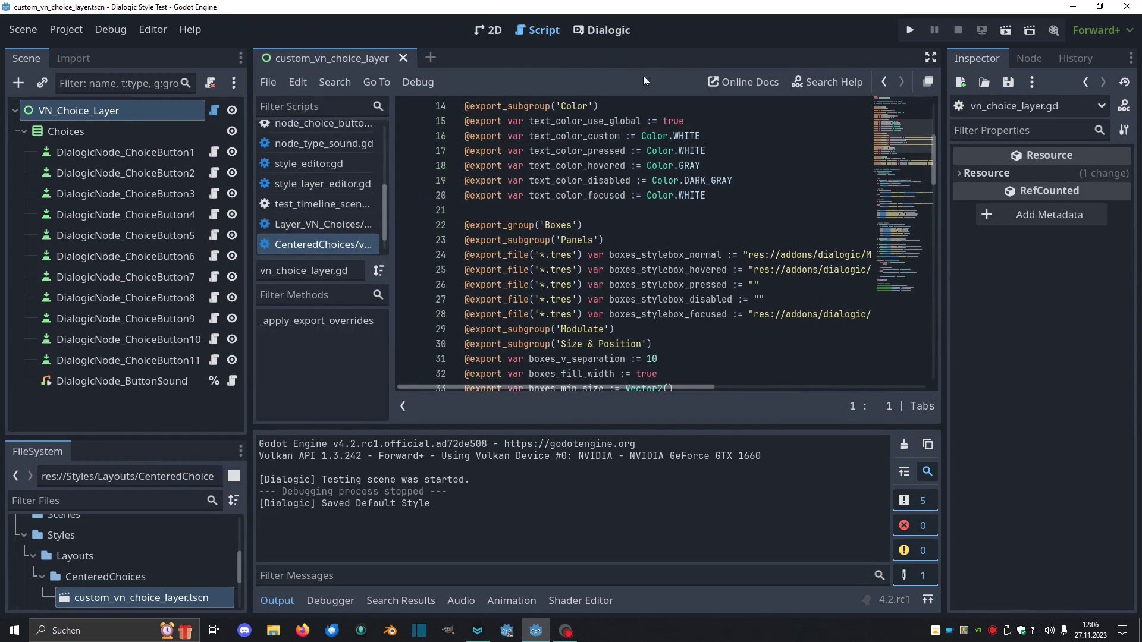
# Return to the Default Style editor and resize its layer list.
pyautogui.click(608, 29)
pyautogui.moveTo(685, 234); pyautogui.dragTo(706, 238)
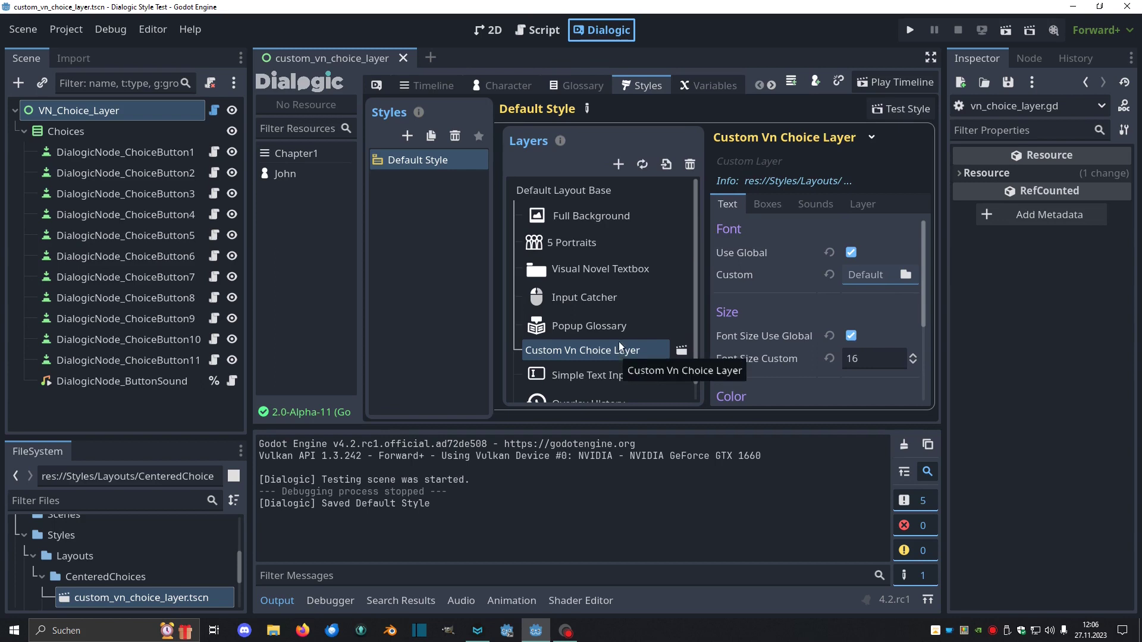
pyautogui.moveTo(691, 256); pyautogui.dragTo(643, 250)
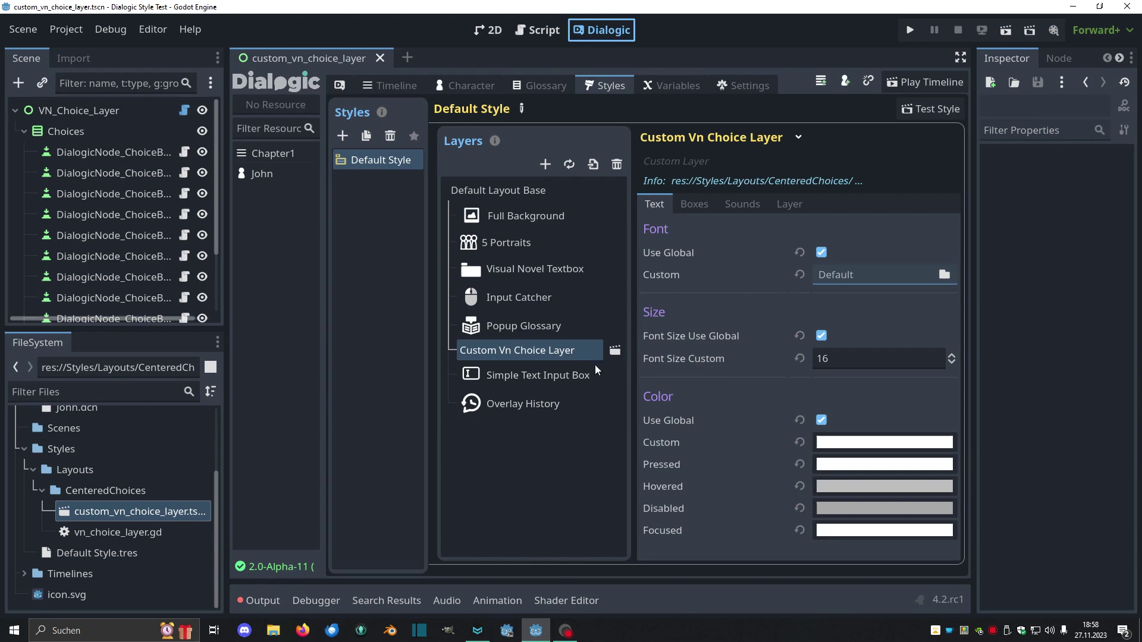
# Dismiss the make-custom options and reselect the Custom Vn Choice Layer.
pyautogui.click(591, 169)
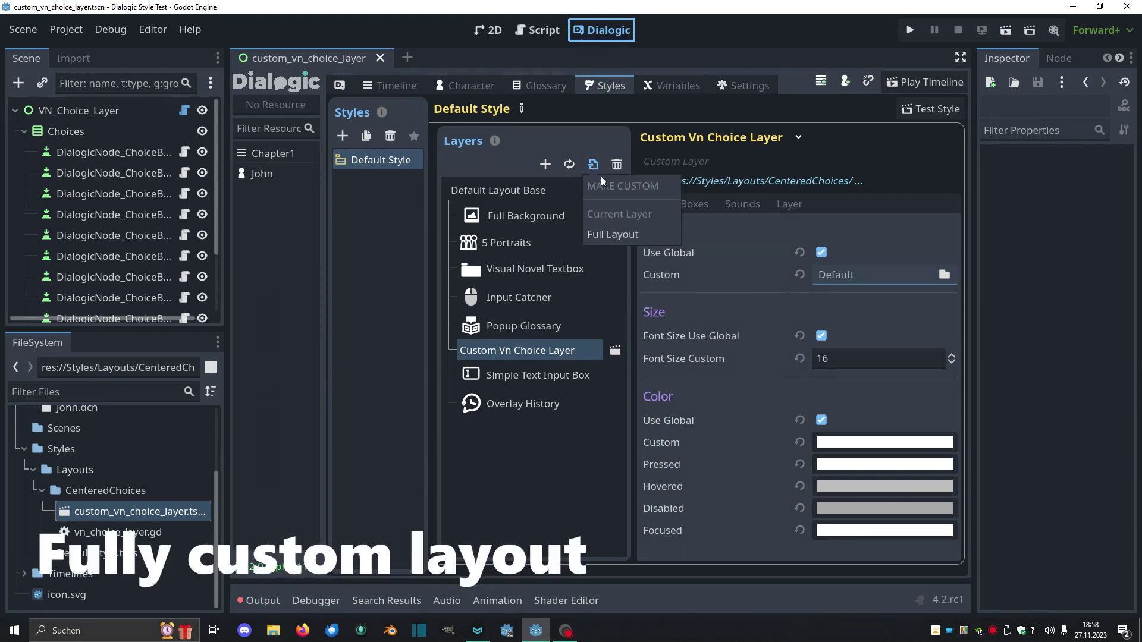
pyautogui.click(571, 295)
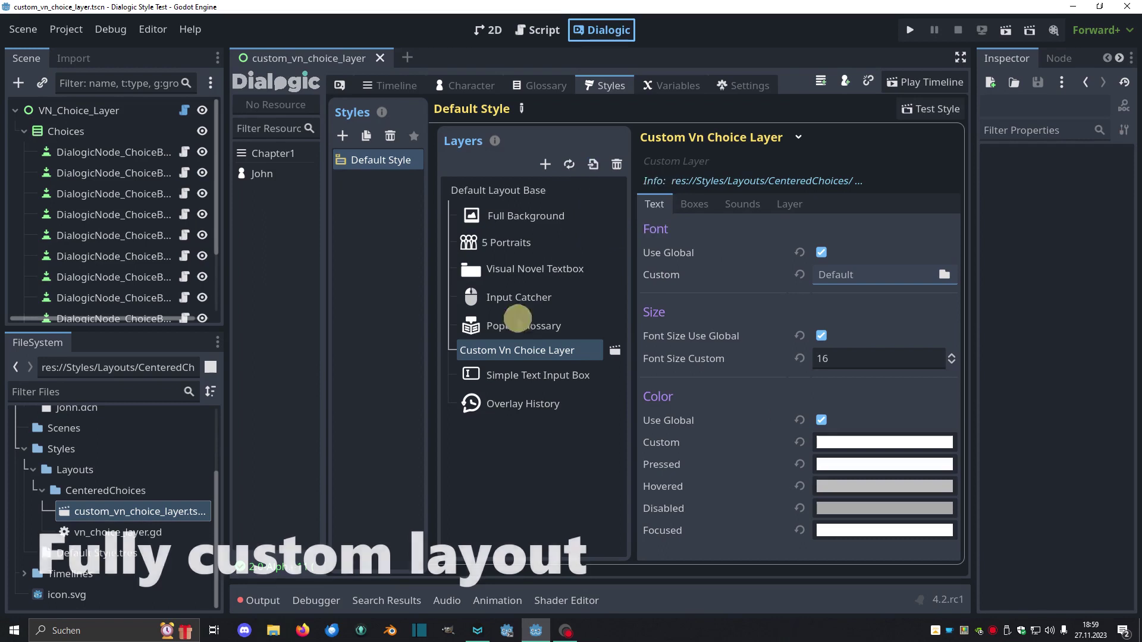
pyautogui.click(515, 325)
pyautogui.press('Down')
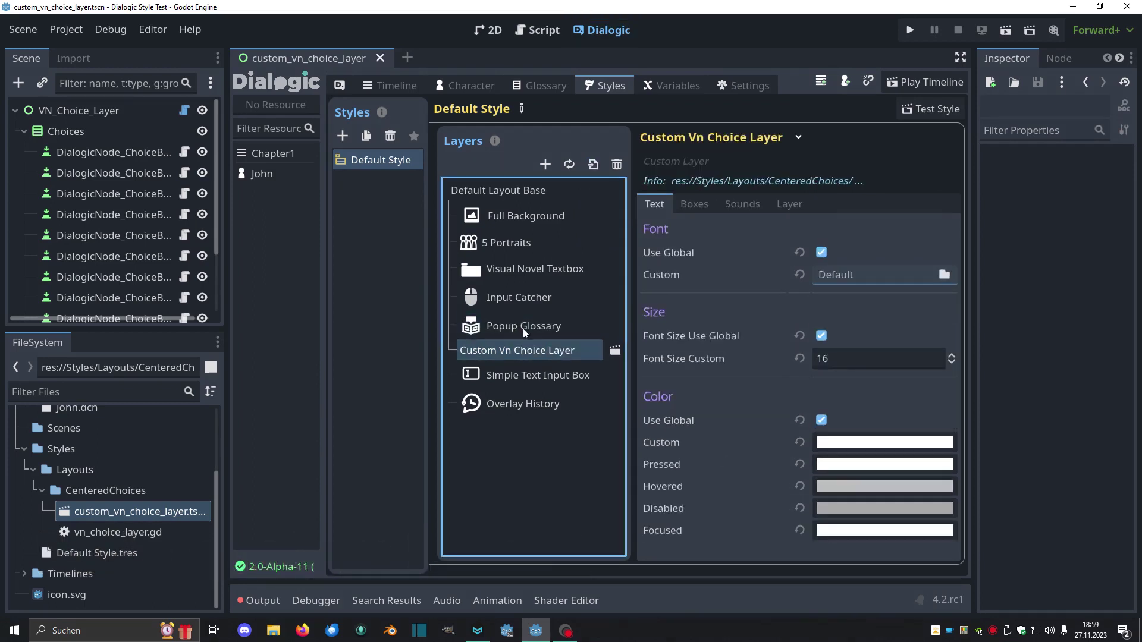
# Replace the custom choice layer with Centered Choices and close the custom_vn_choice_layer scene.
pyautogui.click(571, 167)
pyautogui.click(572, 219)
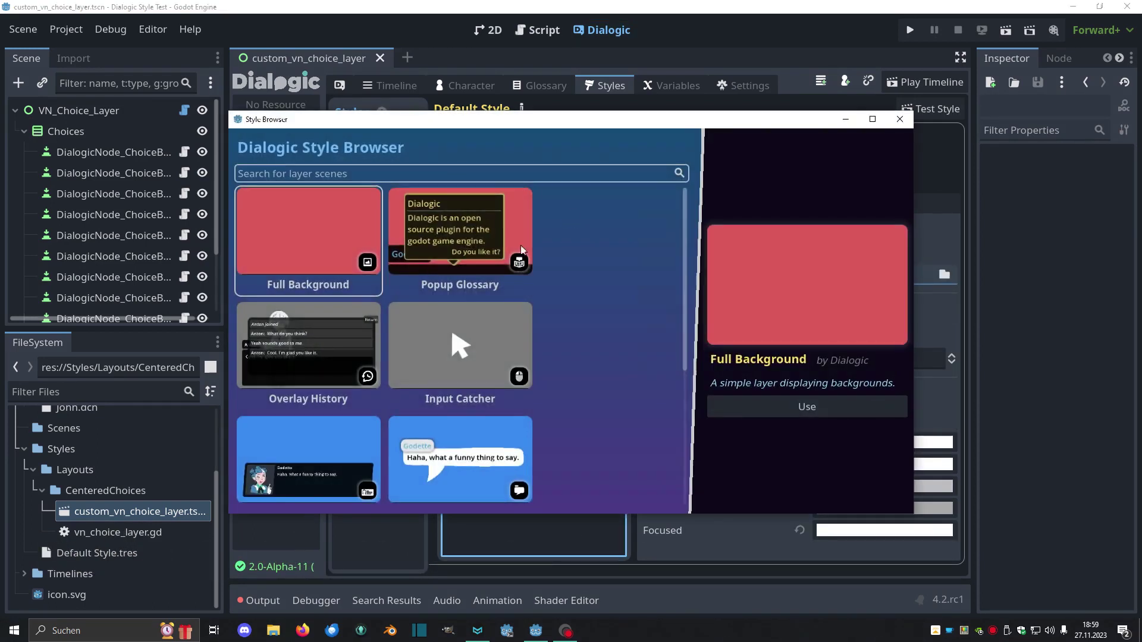
pyautogui.scroll(-5, 476, 282)
pyautogui.doubleClick(460, 334)
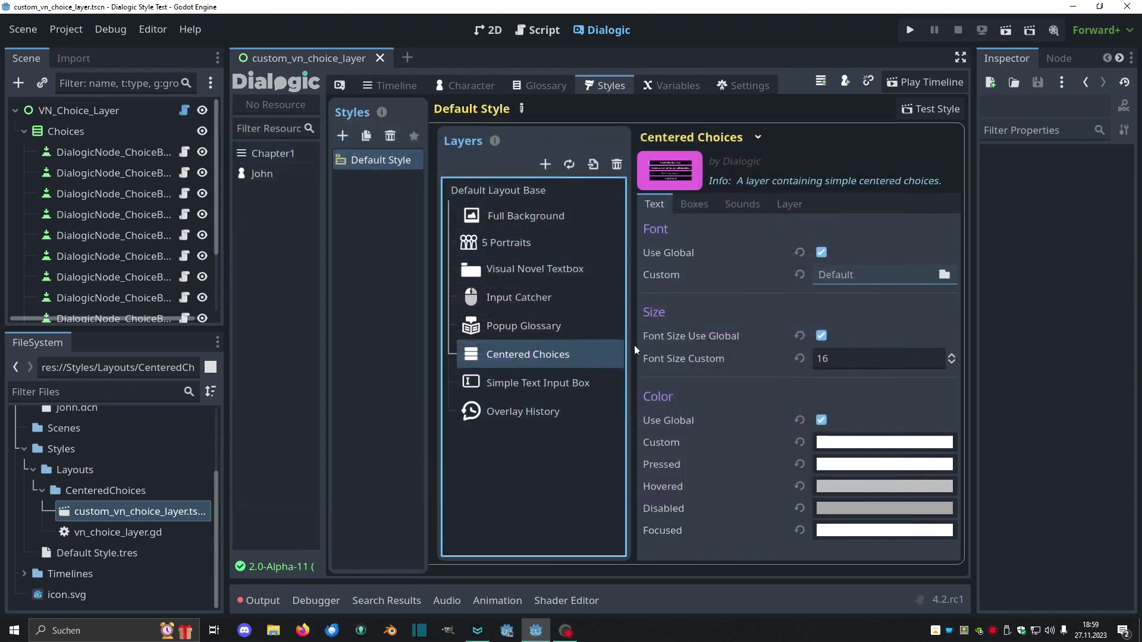
pyautogui.moveTo(632, 343); pyautogui.dragTo(639, 344)
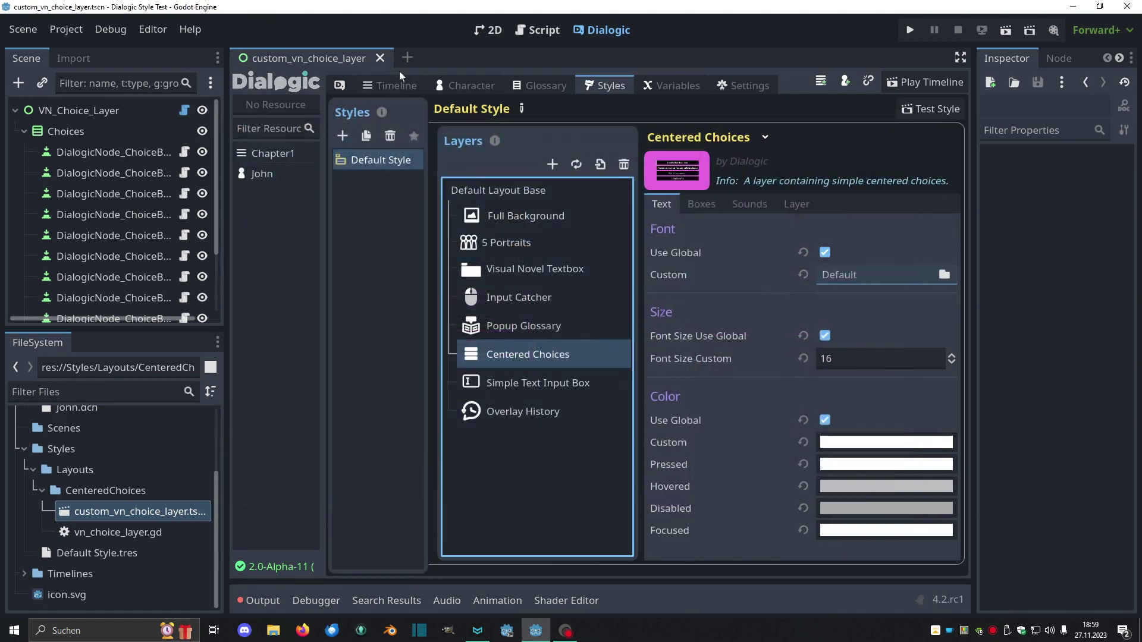
pyautogui.click(380, 58)
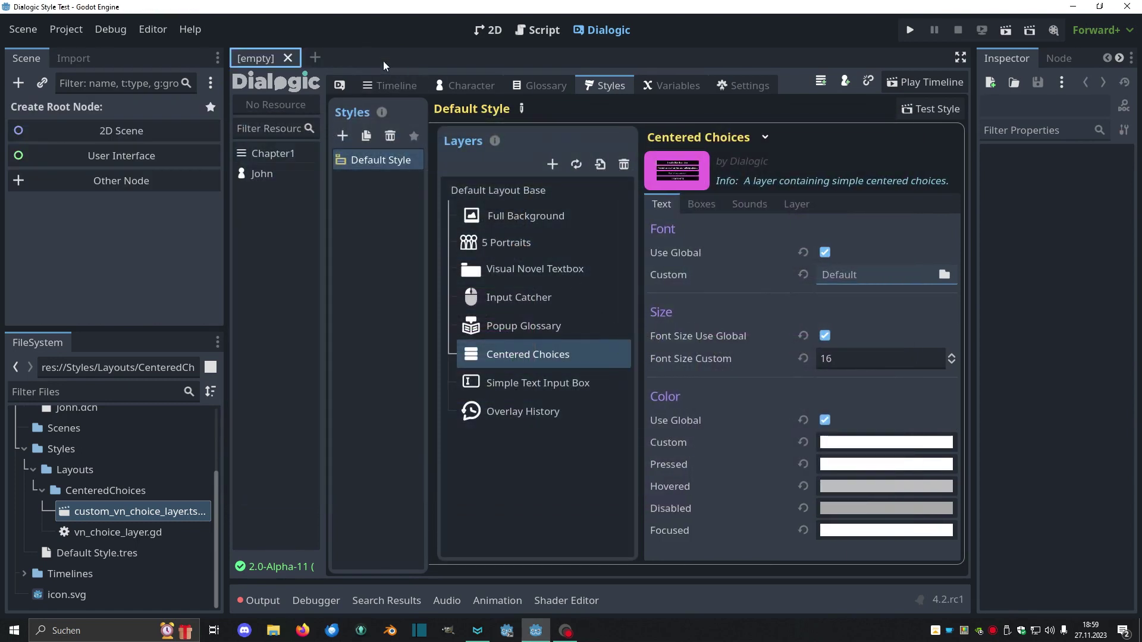
# Make Default Style's full layout custom, saved in the Layouts folder.
pyautogui.click(599, 164)
pyautogui.click(621, 236)
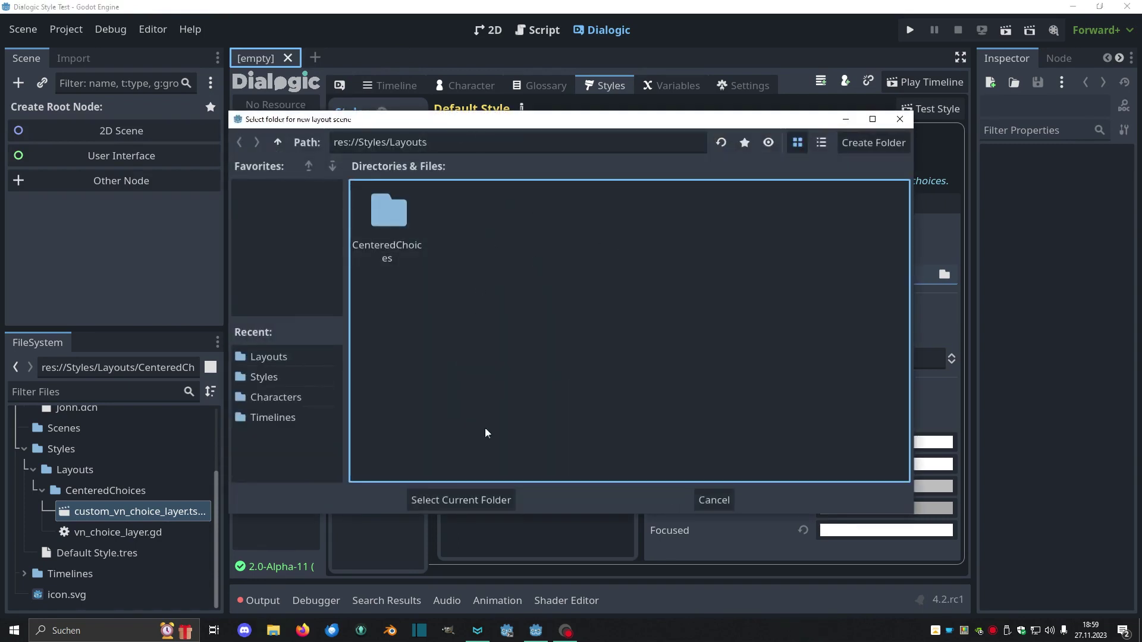
pyautogui.click(465, 500)
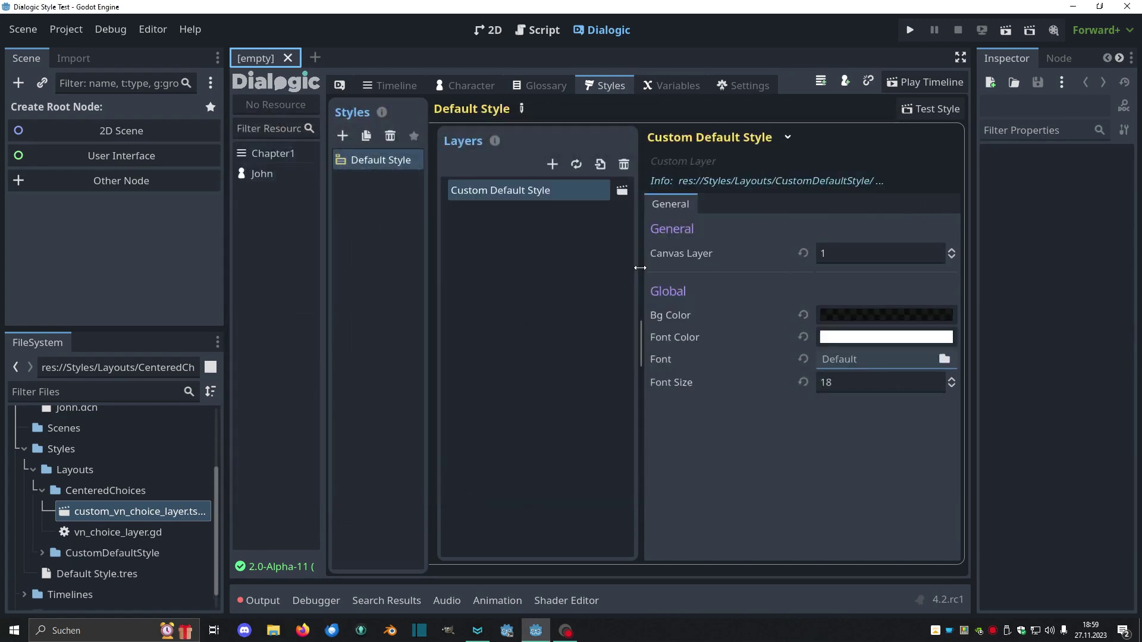
pyautogui.moveTo(640, 267); pyautogui.dragTo(646, 266)
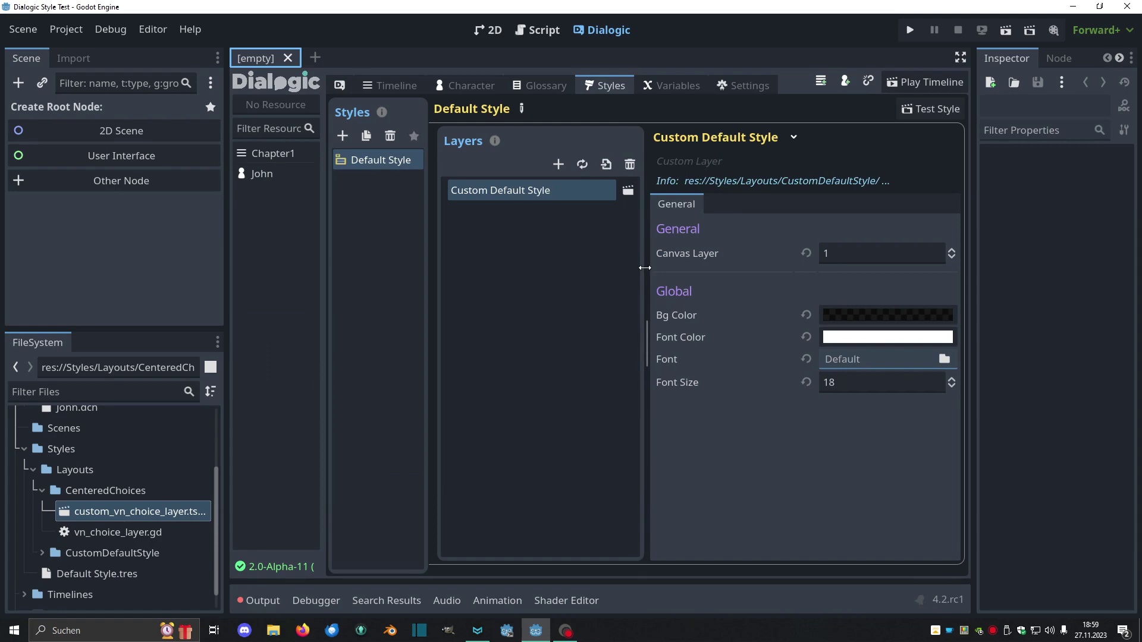
# Test-play the timeline, then open CustomDefaultStyle's custom_default_style.tscn.
pyautogui.click(926, 82)
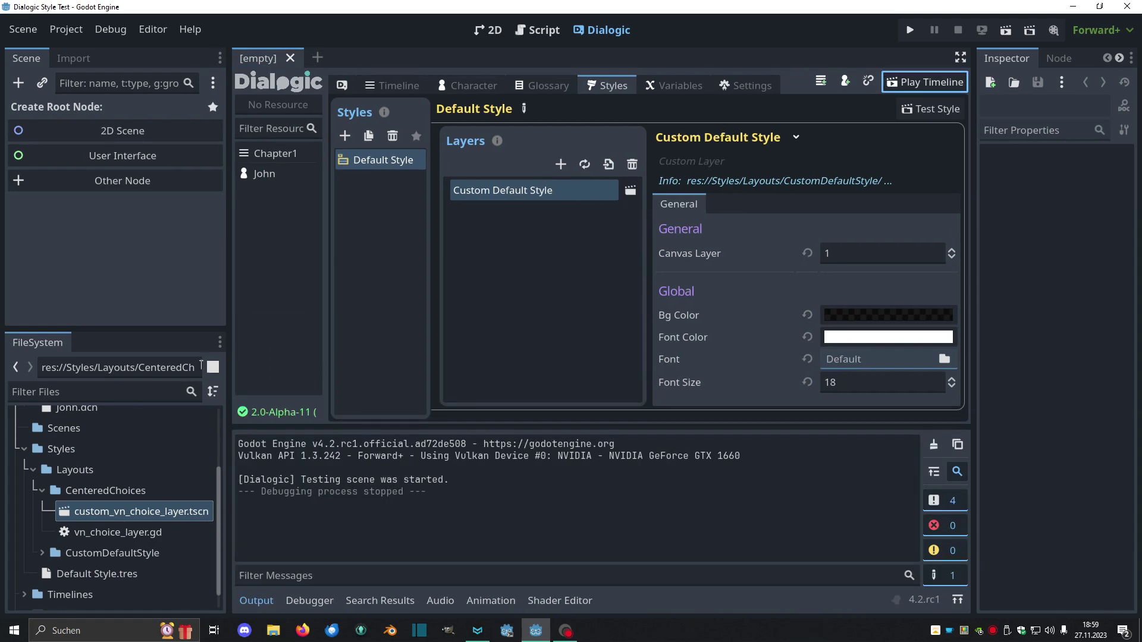
pyautogui.scroll(-1, 118, 474)
pyautogui.click(42, 531)
pyautogui.scroll(-2, 66, 505)
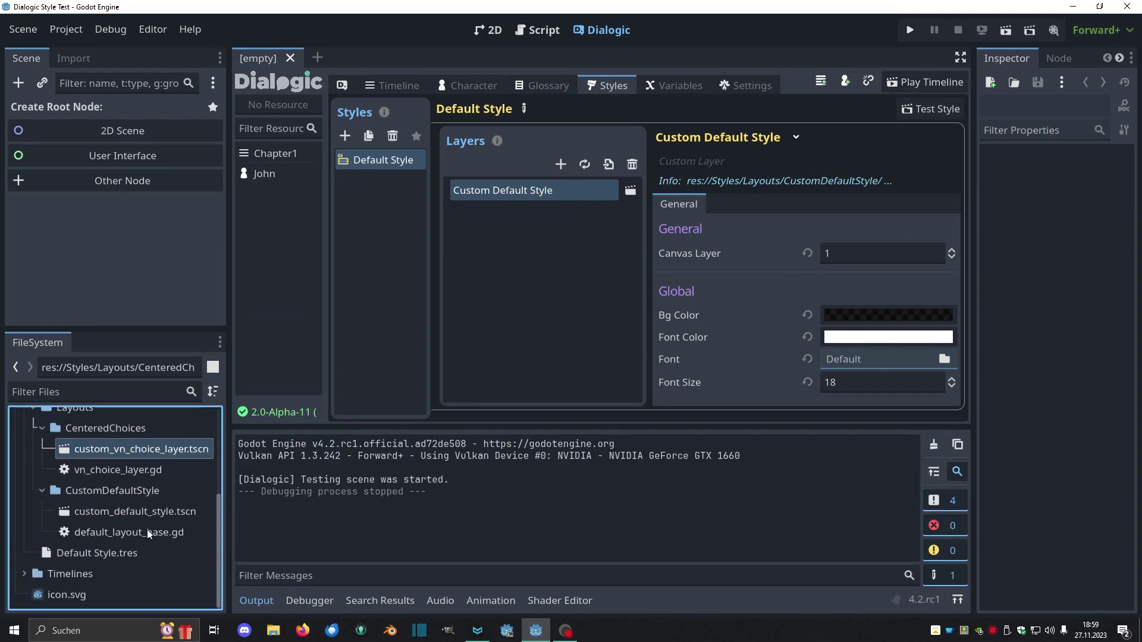
pyautogui.click(628, 191)
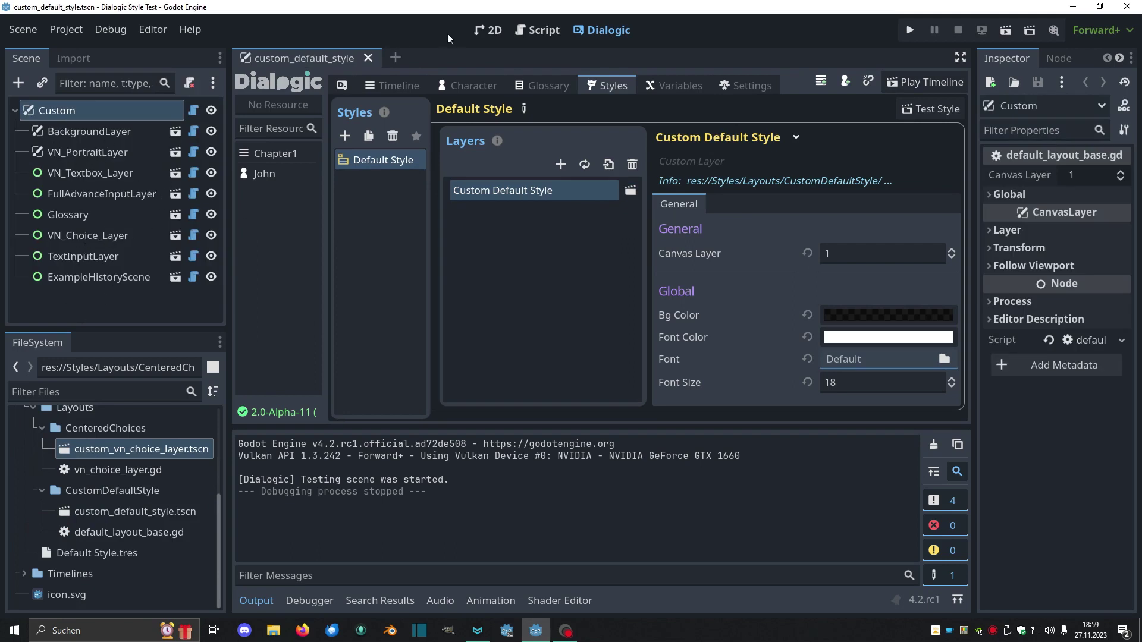
# Show custom_default_style in the 2D view with Output hidden and larger Scene and FileSystem docks.
pyautogui.click(489, 29)
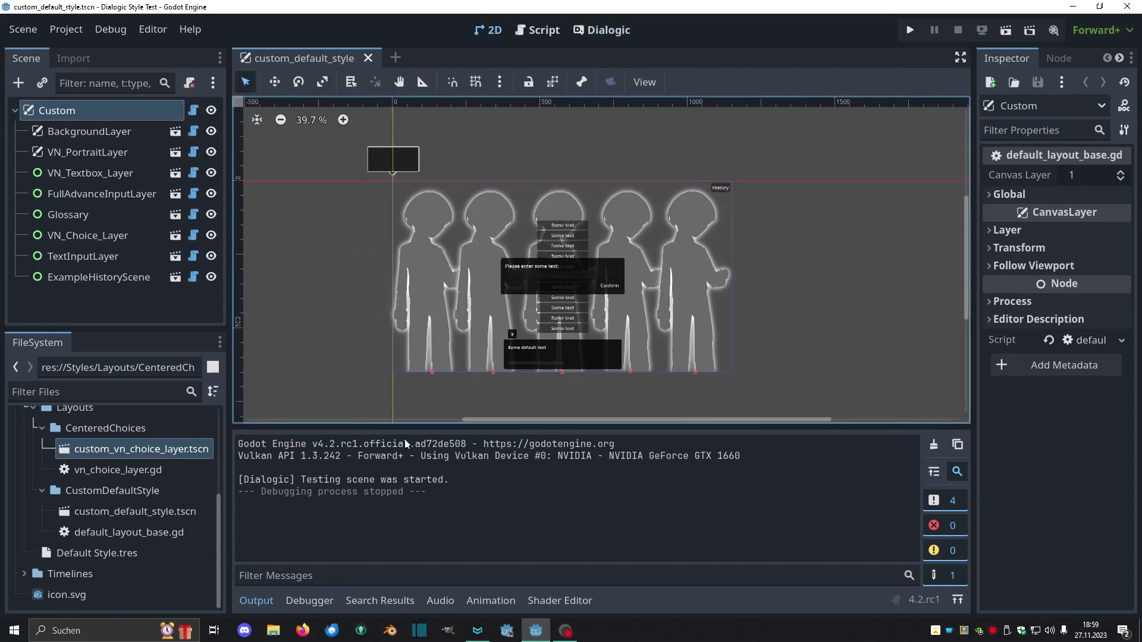
pyautogui.click(257, 600)
pyautogui.scroll(2, 563, 239)
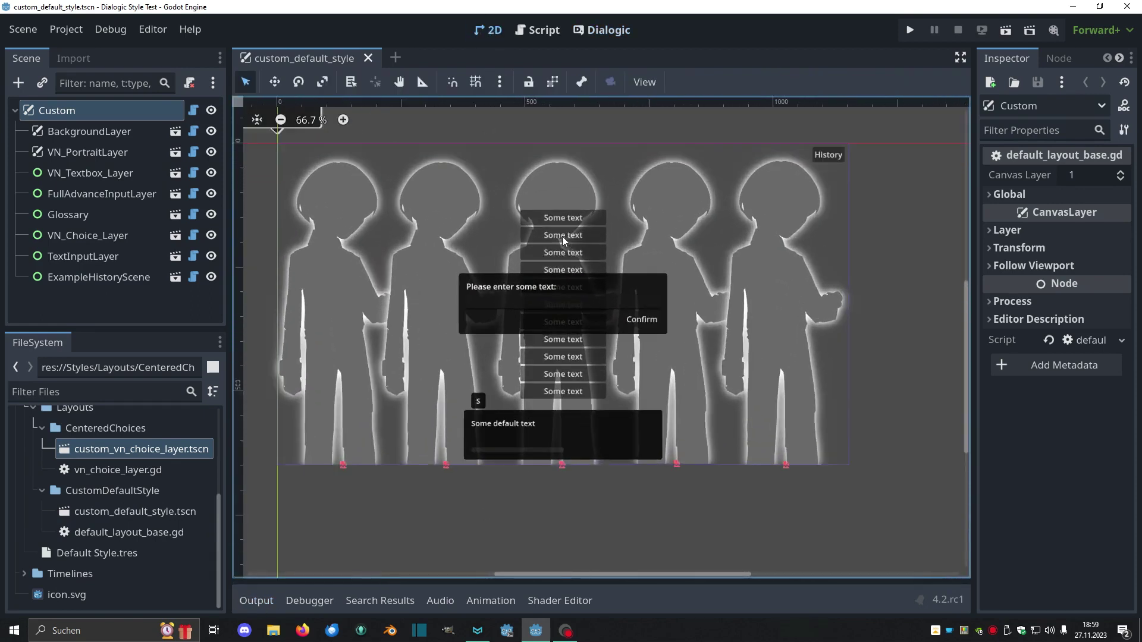
pyautogui.moveTo(563, 239); pyautogui.dragTo(625, 310, button='middle')
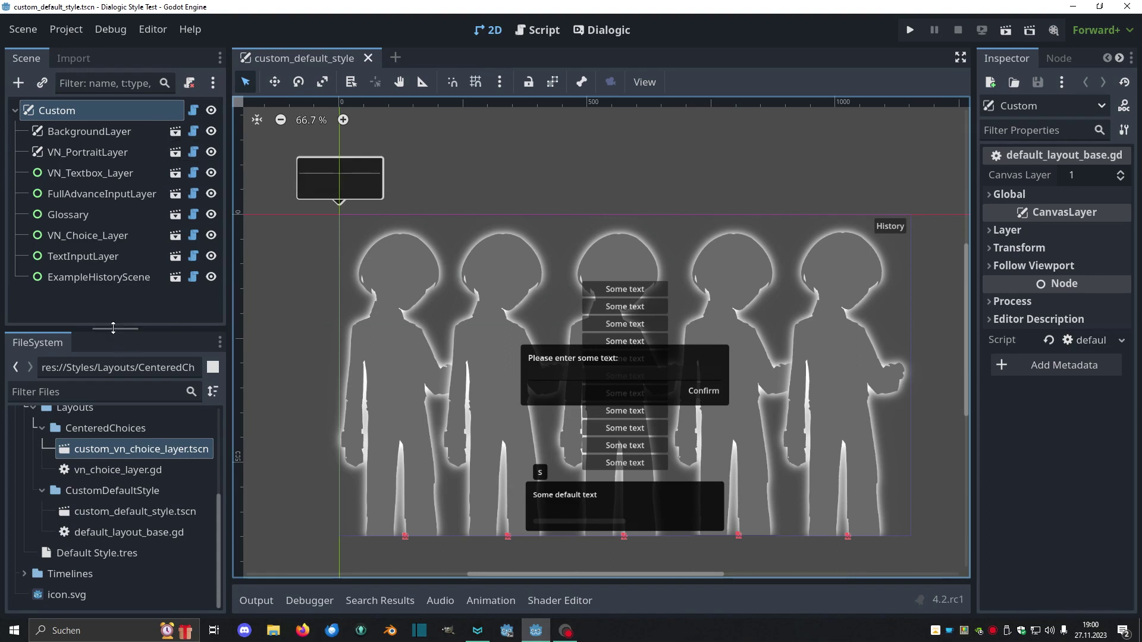
pyautogui.moveTo(119, 328); pyautogui.dragTo(119, 284)
pyautogui.scroll(3, 121, 429)
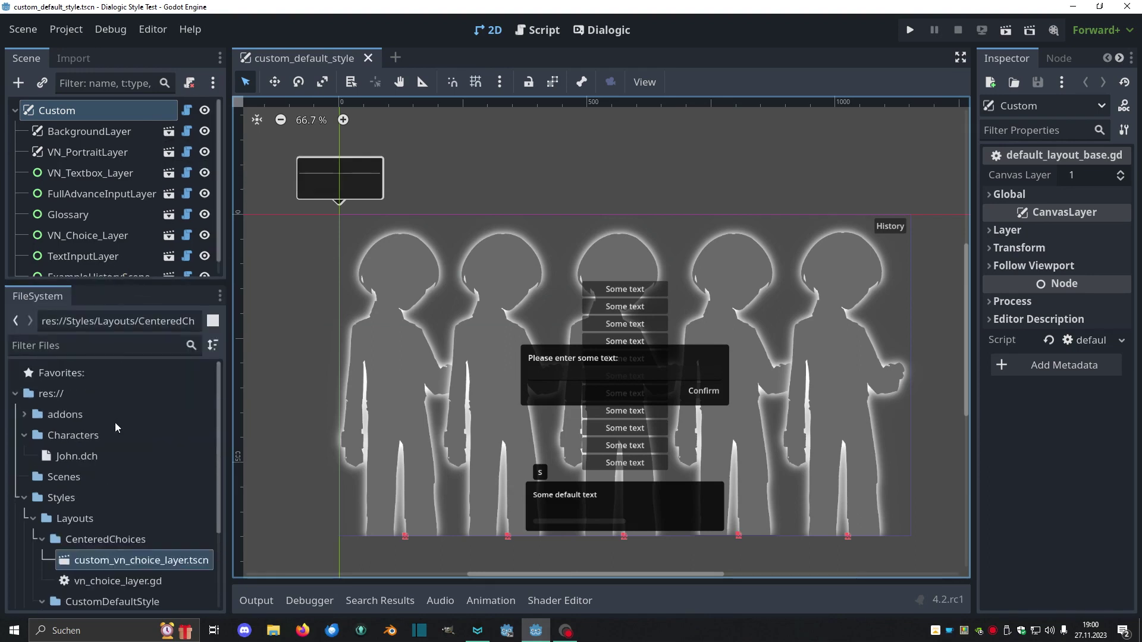
pyautogui.click(24, 414)
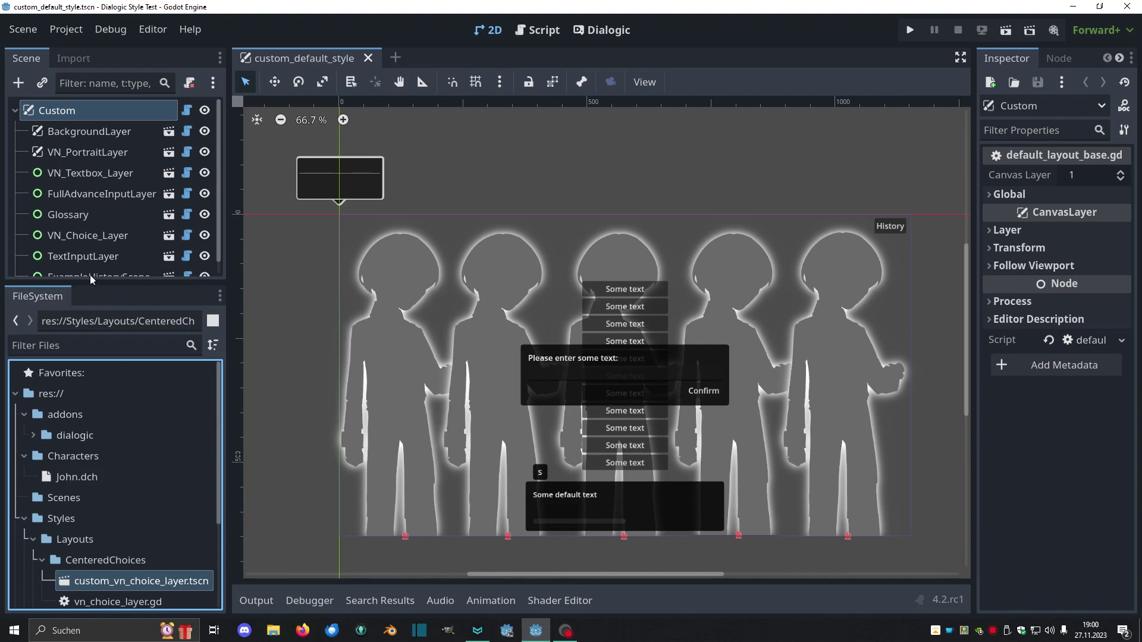
pyautogui.moveTo(93, 284); pyautogui.dragTo(95, 360)
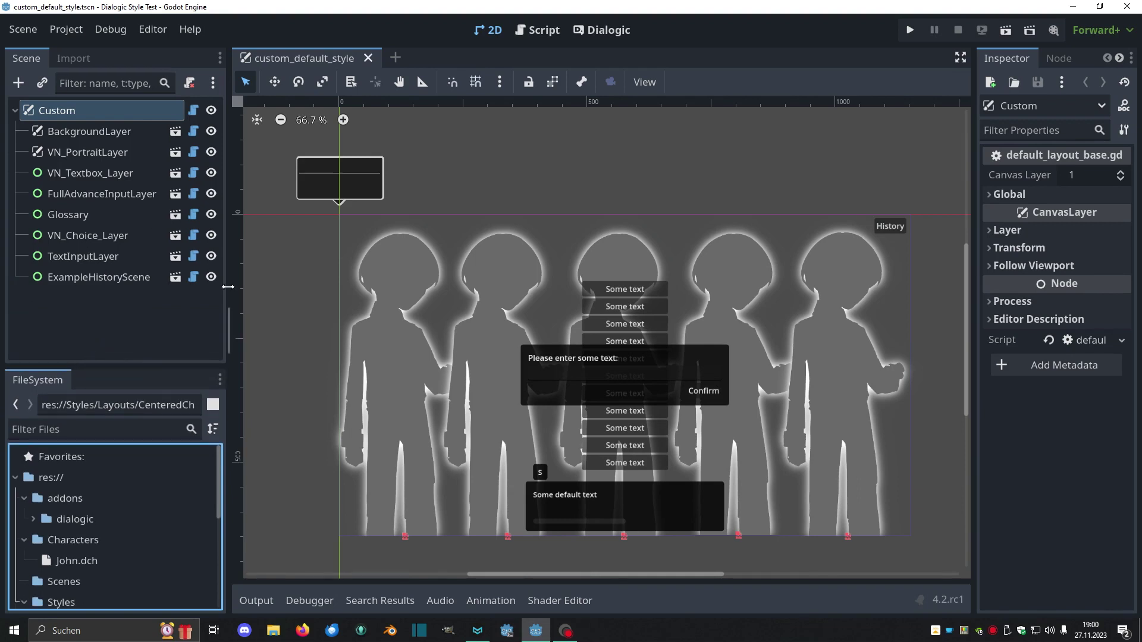
pyautogui.moveTo(229, 284); pyautogui.dragTo(259, 284)
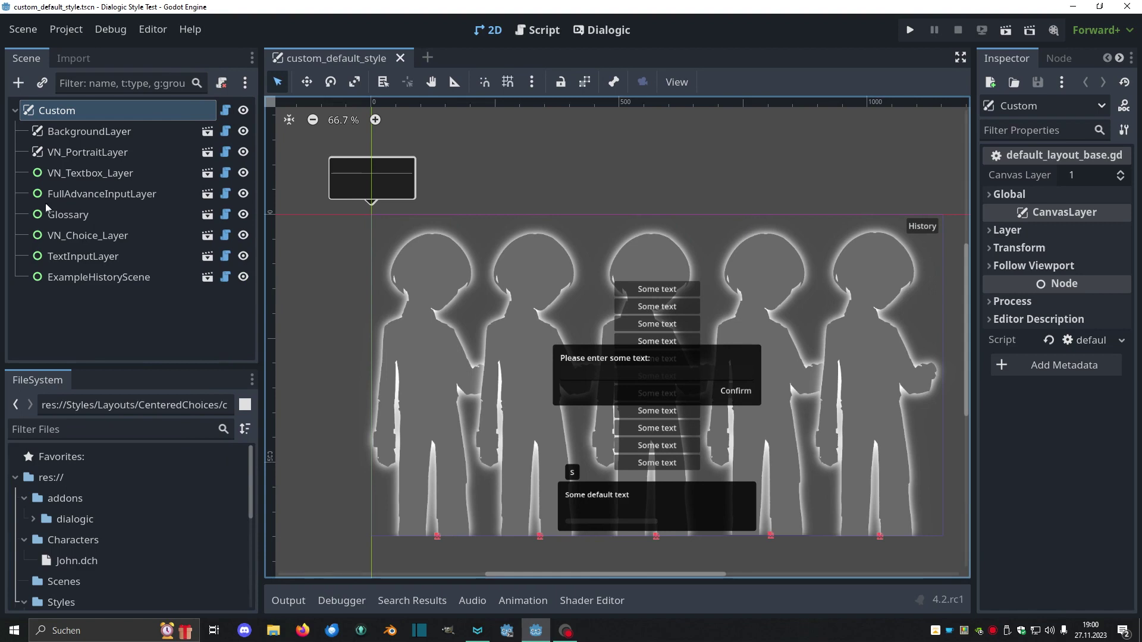
# Enable Editable Children on VN_Textbox_Layer and inspect its NameLabelHolder and progress bar nodes.
pyautogui.click(80, 176)
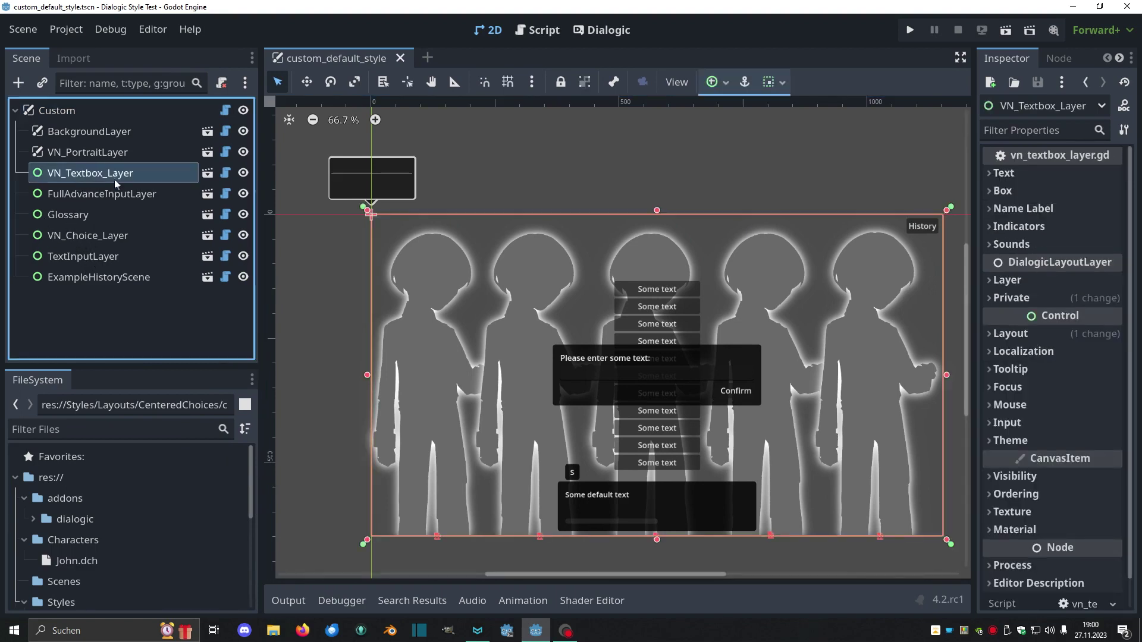
pyautogui.rightClick(79, 176)
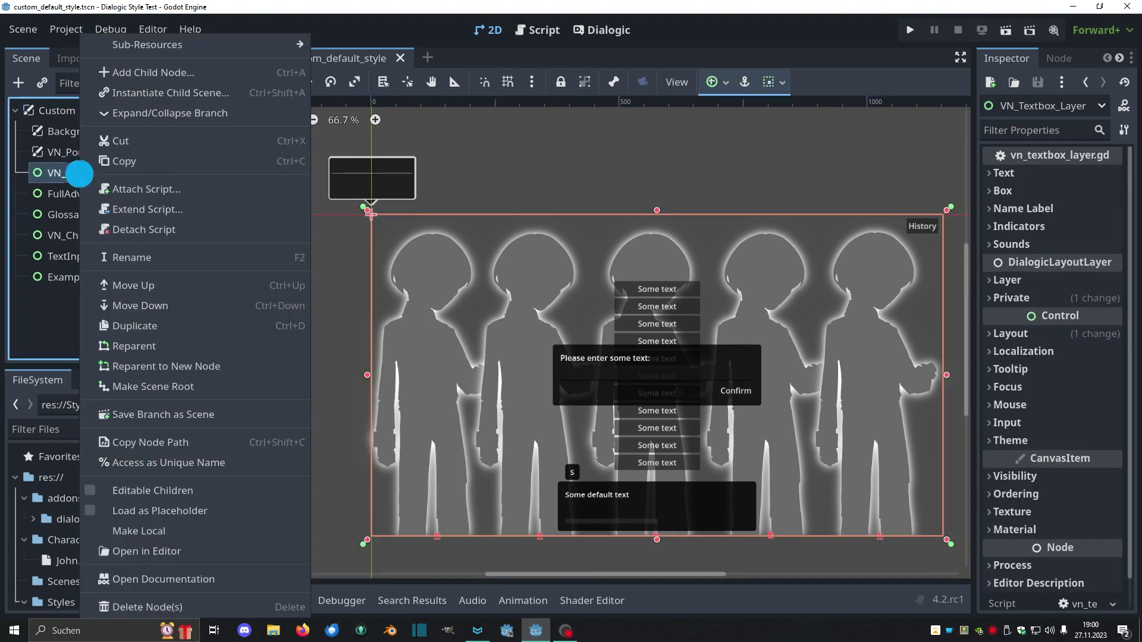
pyautogui.click(170, 533)
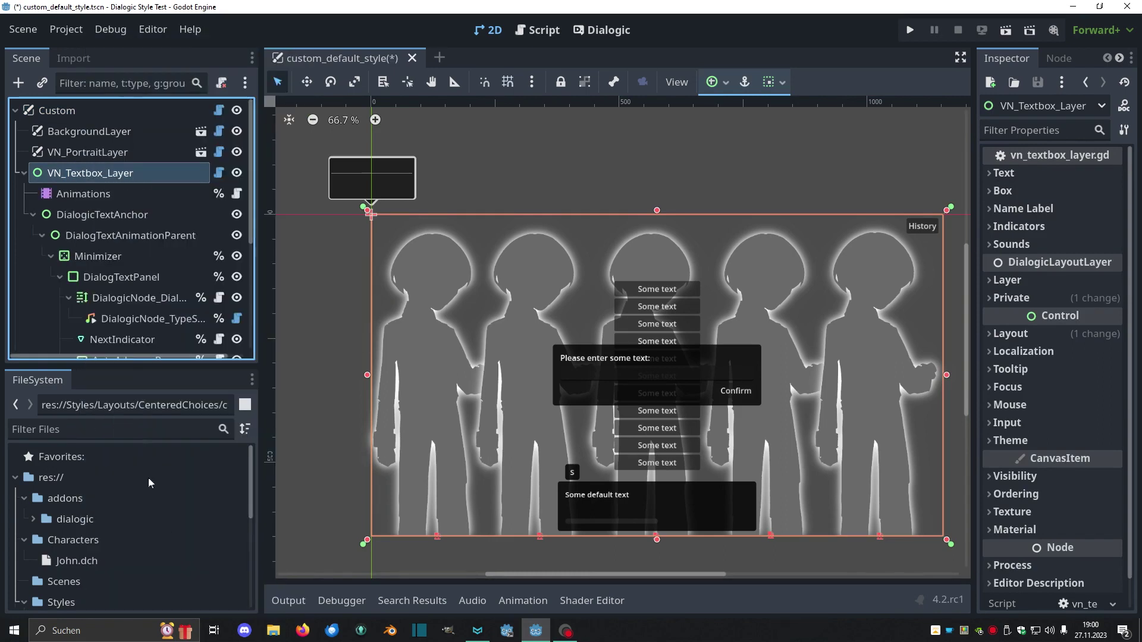
pyautogui.scroll(-1, 110, 286)
pyautogui.scroll(-1, 103, 250)
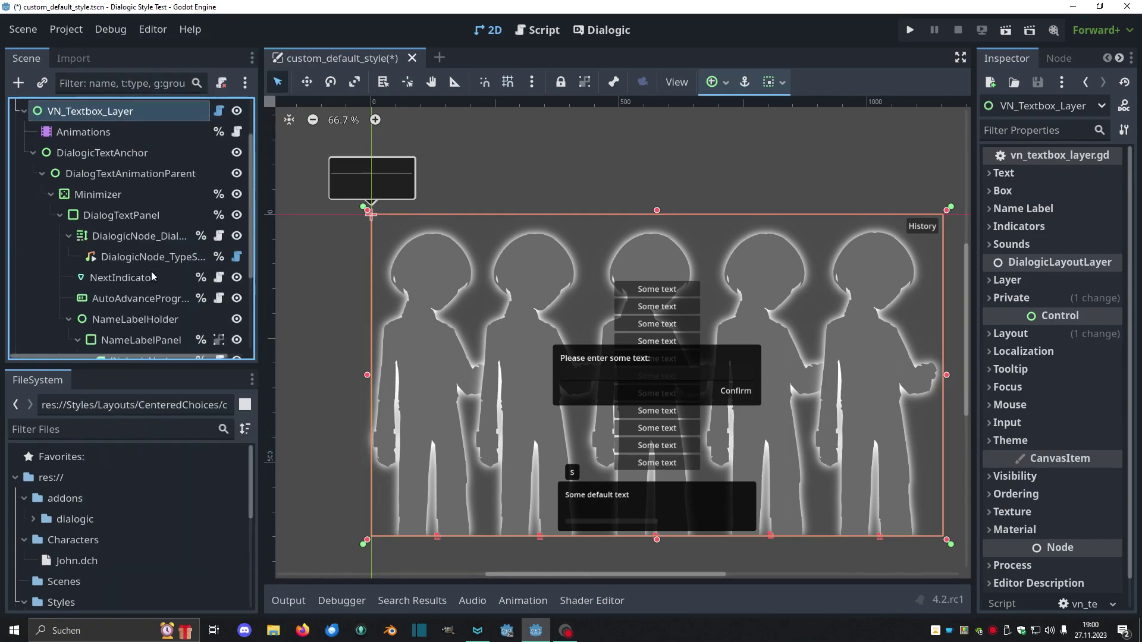
pyautogui.moveTo(152, 366); pyautogui.dragTo(152, 459)
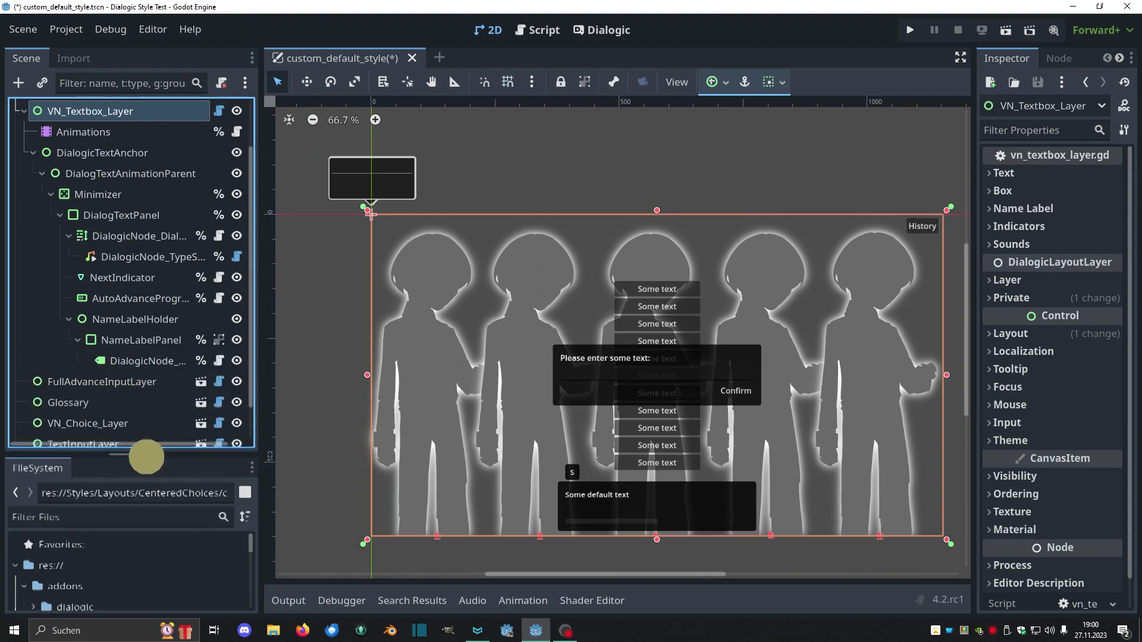
pyautogui.click(134, 320)
pyautogui.click(105, 301)
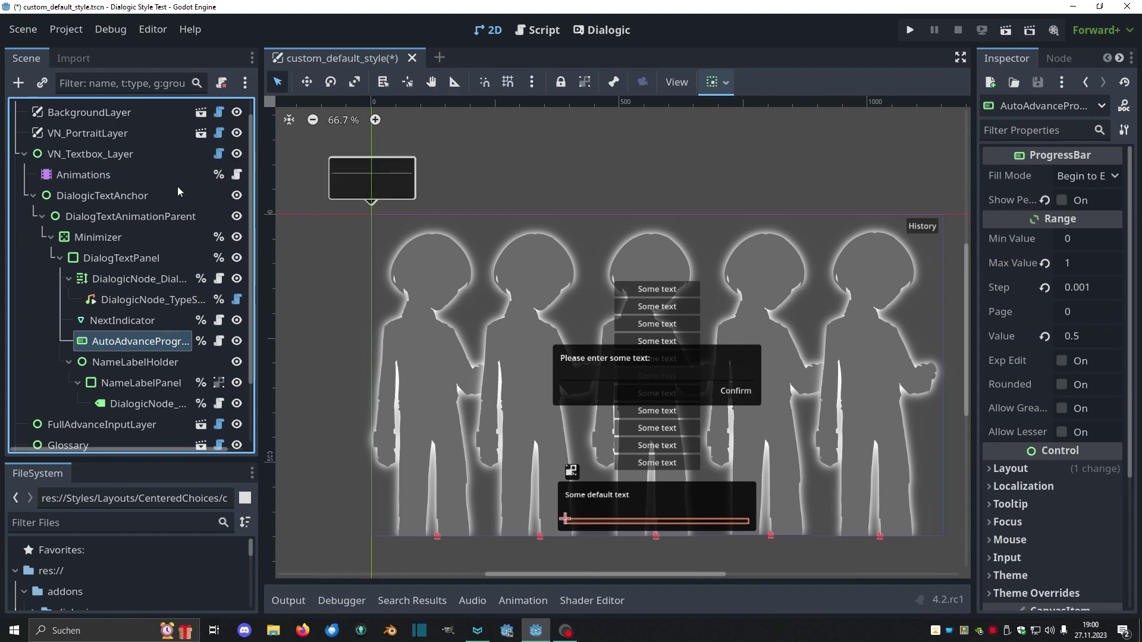
# Expand VN_Textbox_Layer's Text, Box and Name Label inspector sections.
pyautogui.click(148, 157)
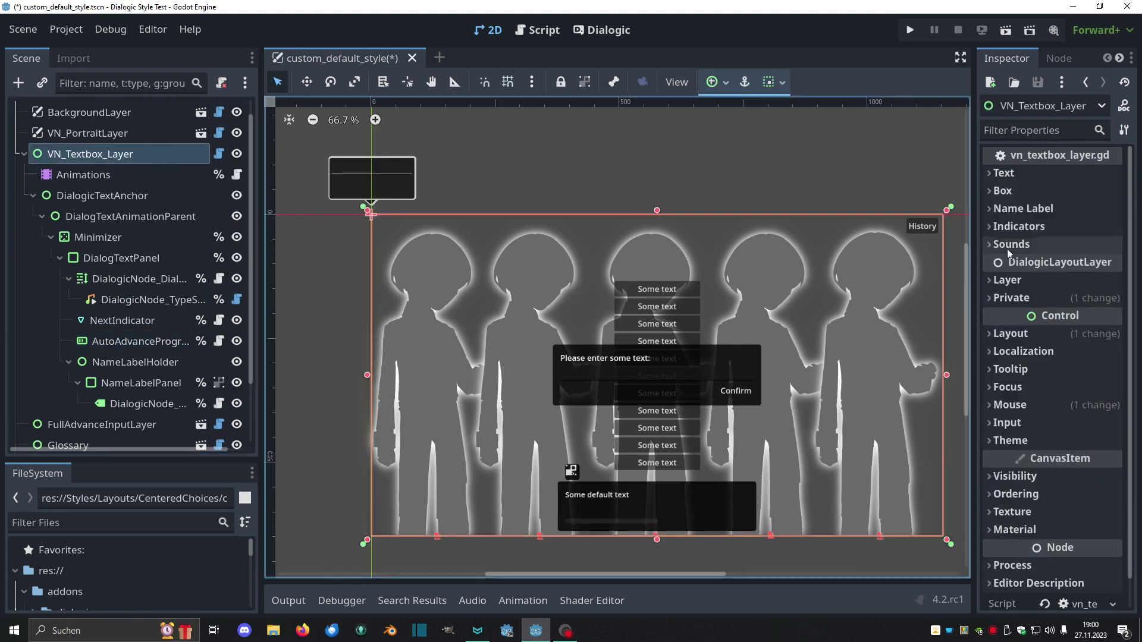
pyautogui.click(1006, 172)
pyautogui.click(1003, 250)
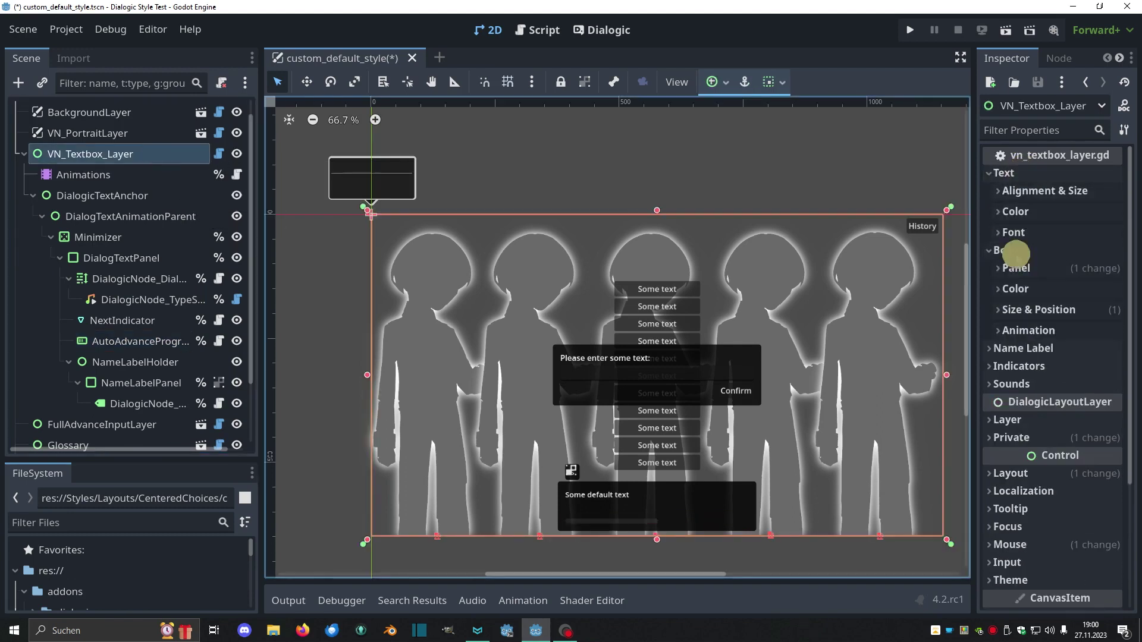
pyautogui.click(1024, 348)
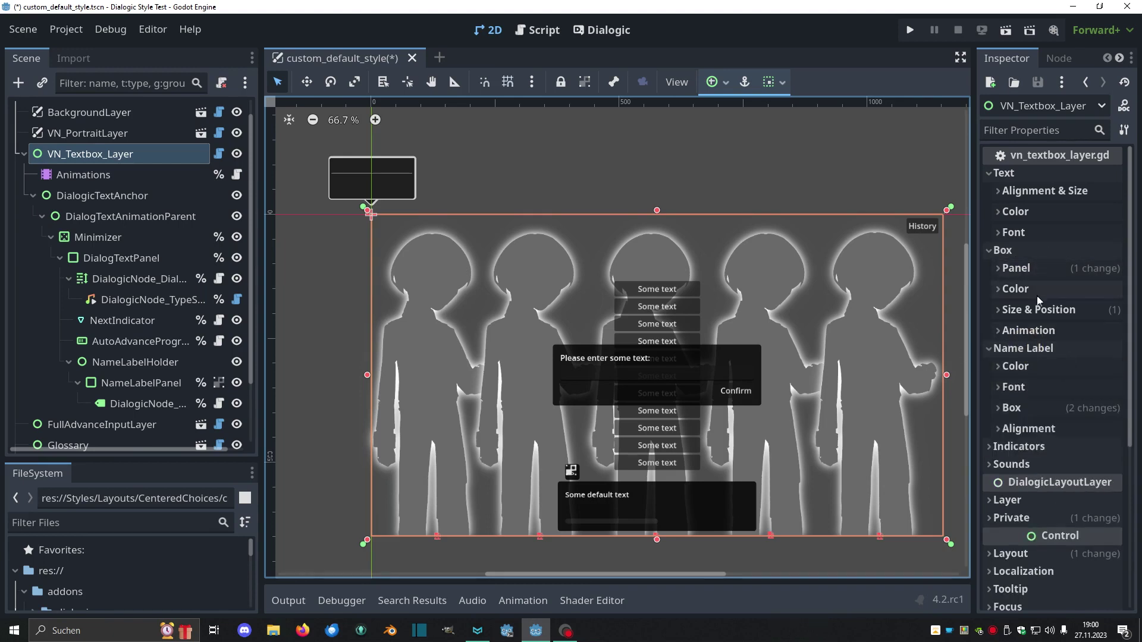
pyautogui.scroll(-3, 1026, 321)
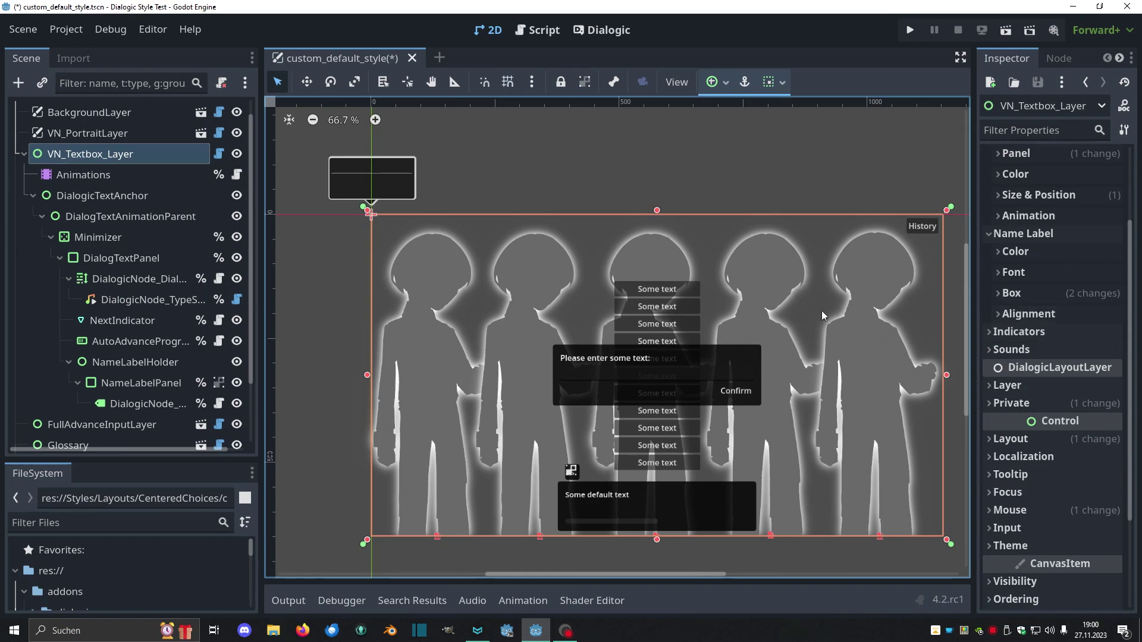
pyautogui.moveTo(791, 268); pyautogui.dragTo(751, 236, button='middle')
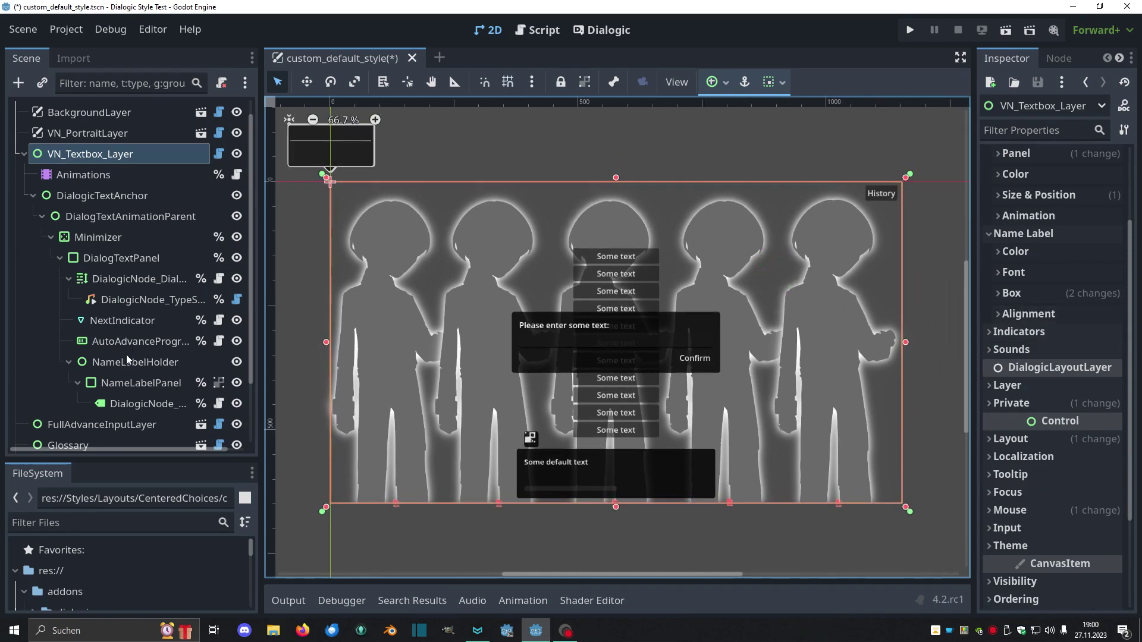
# Paste a pink hex tint into the DialogTextPanel's visibility colour.
pyautogui.click(118, 261)
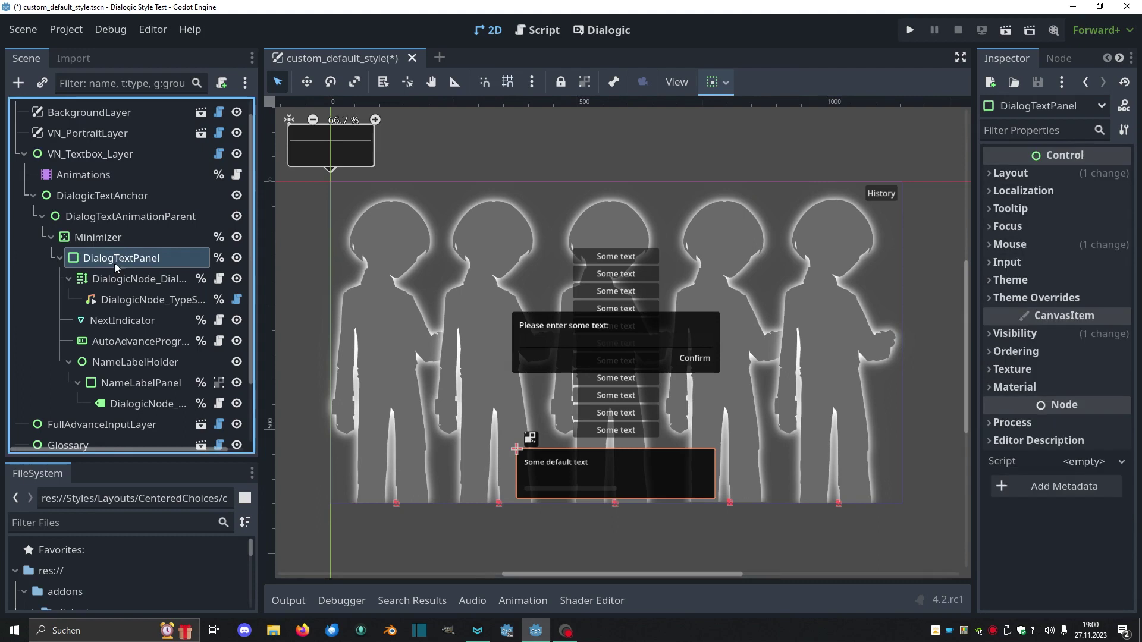
pyautogui.click(1018, 336)
pyautogui.click(1084, 400)
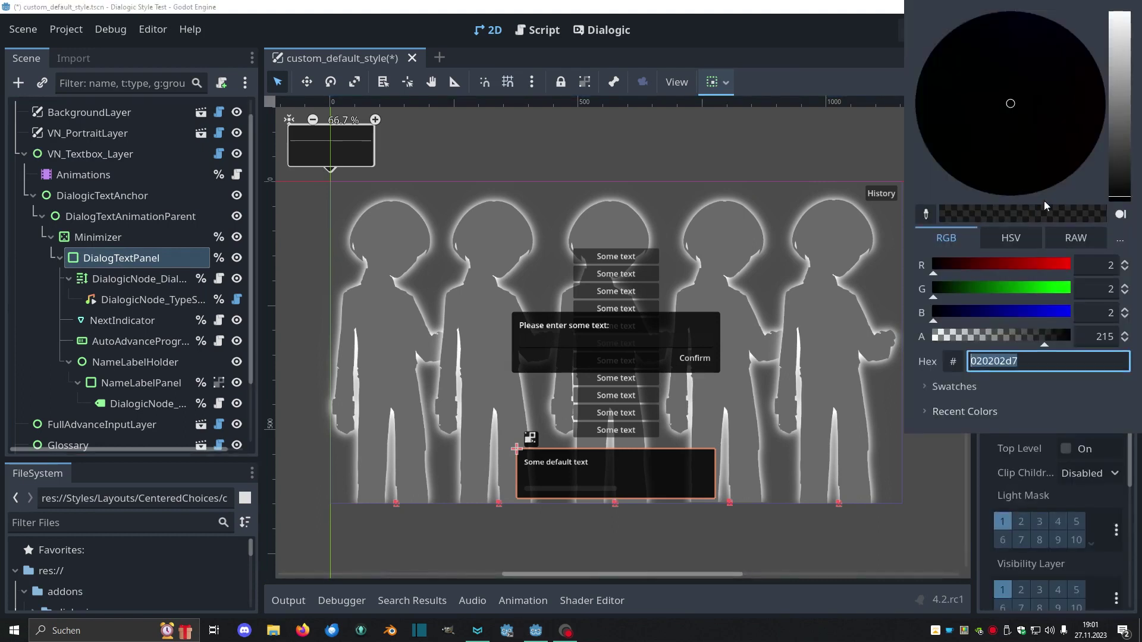
pyautogui.click(971, 361)
pyautogui.hotkey('ctrl', 'v')
pyautogui.press('Return')
pyautogui.click(659, 546)
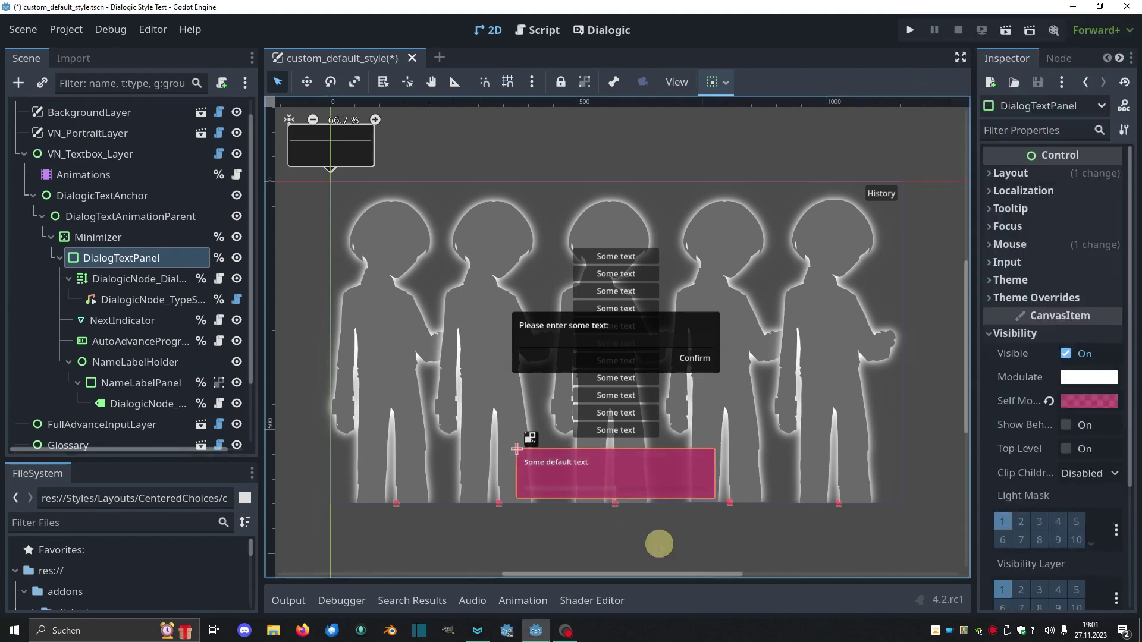
# Expand VN_Textbox_Layer's Box Color and Private sections, keeping Apply Overrides on Ready enabled.
pyautogui.click(100, 154)
pyautogui.scroll(3, 1054, 187)
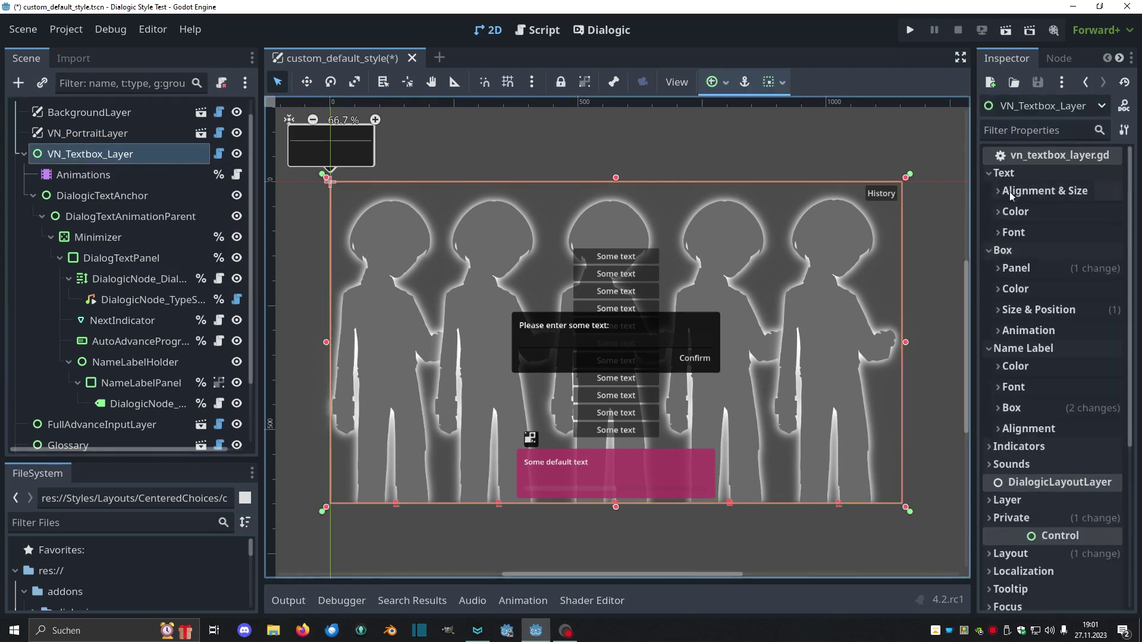
pyautogui.click(1016, 288)
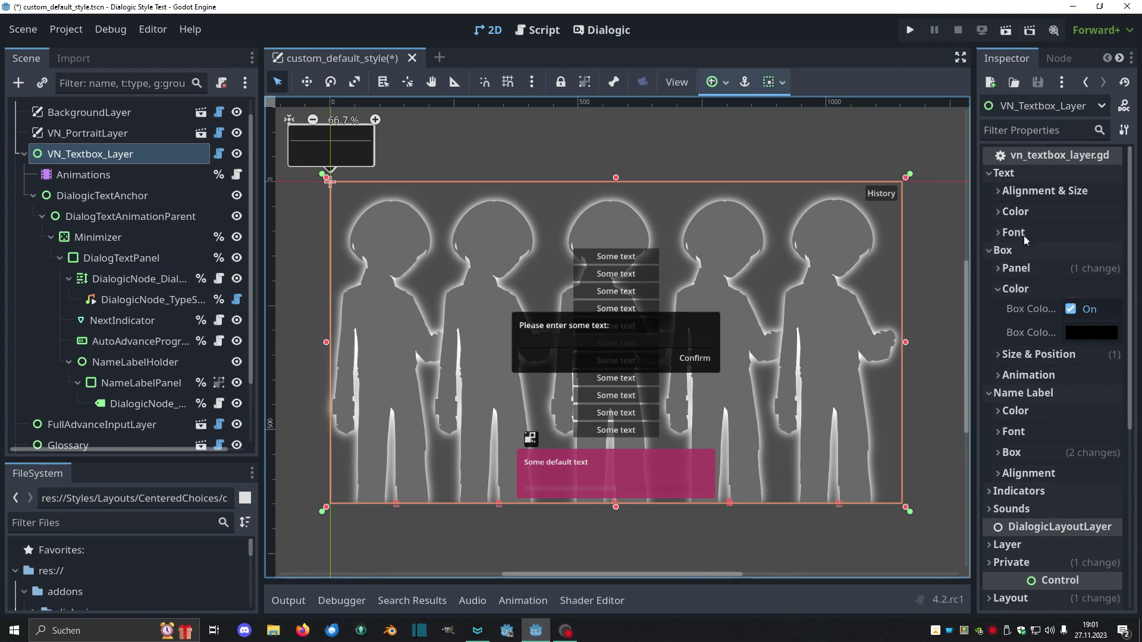
pyautogui.scroll(-4, 1071, 339)
pyautogui.click(1011, 391)
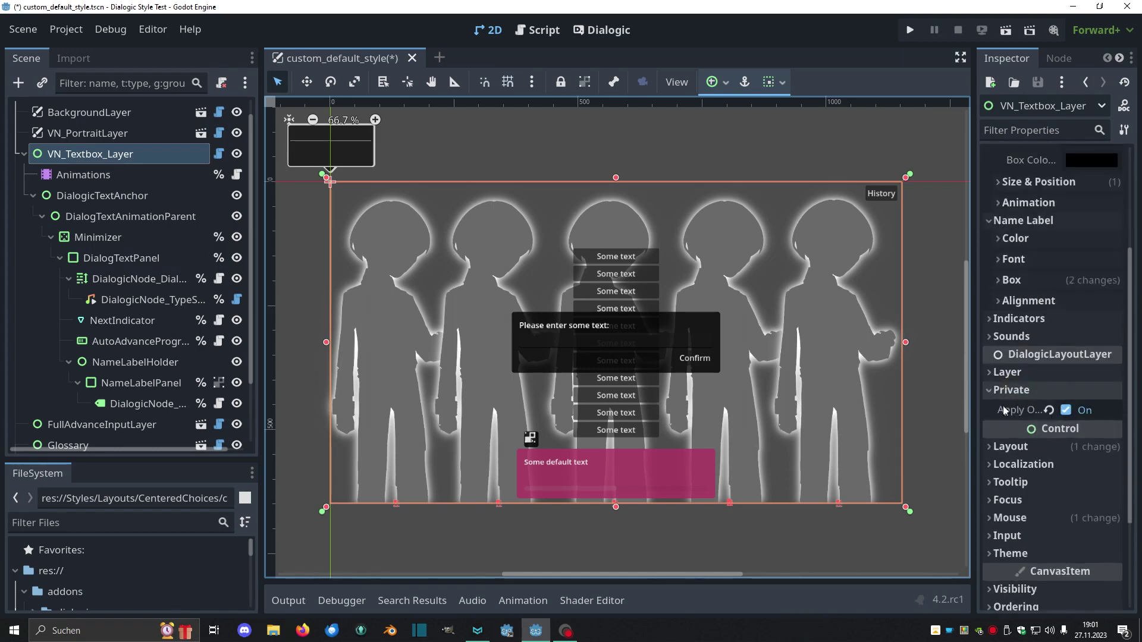
pyautogui.moveTo(977, 415); pyautogui.dragTo(769, 412)
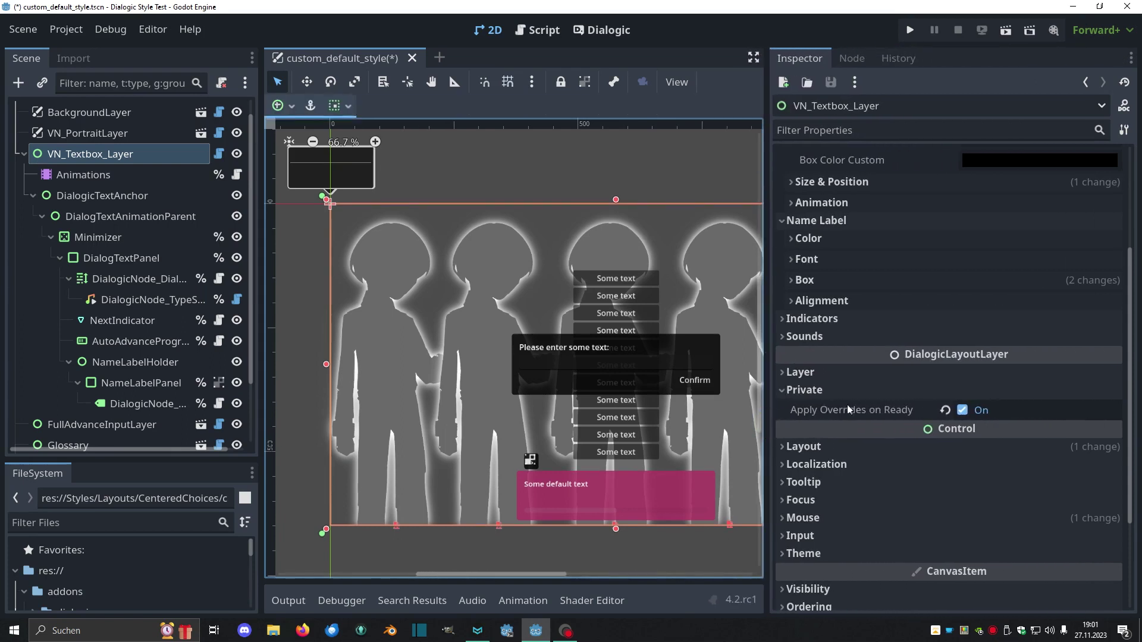
pyautogui.click(962, 411)
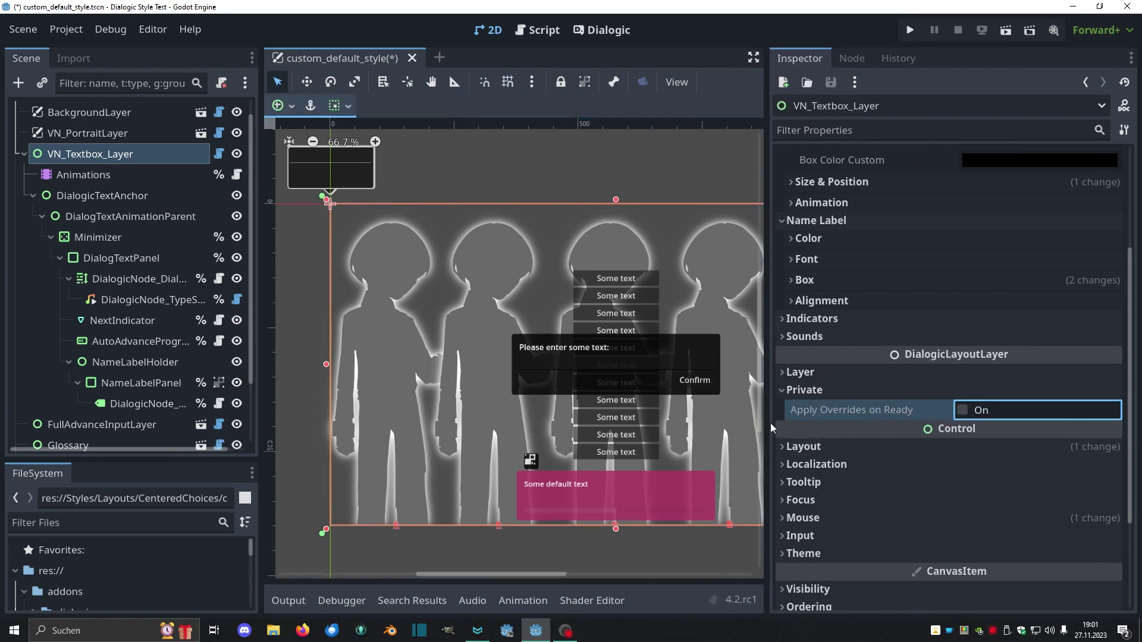
pyautogui.moveTo(772, 429); pyautogui.dragTo(882, 420)
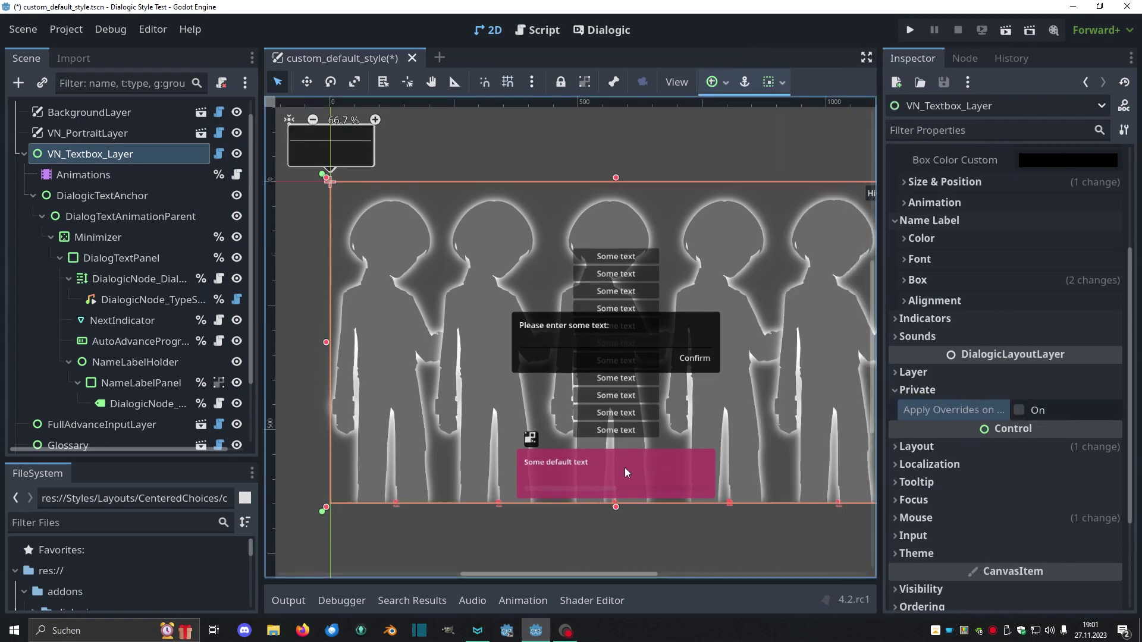
pyautogui.click(1018, 410)
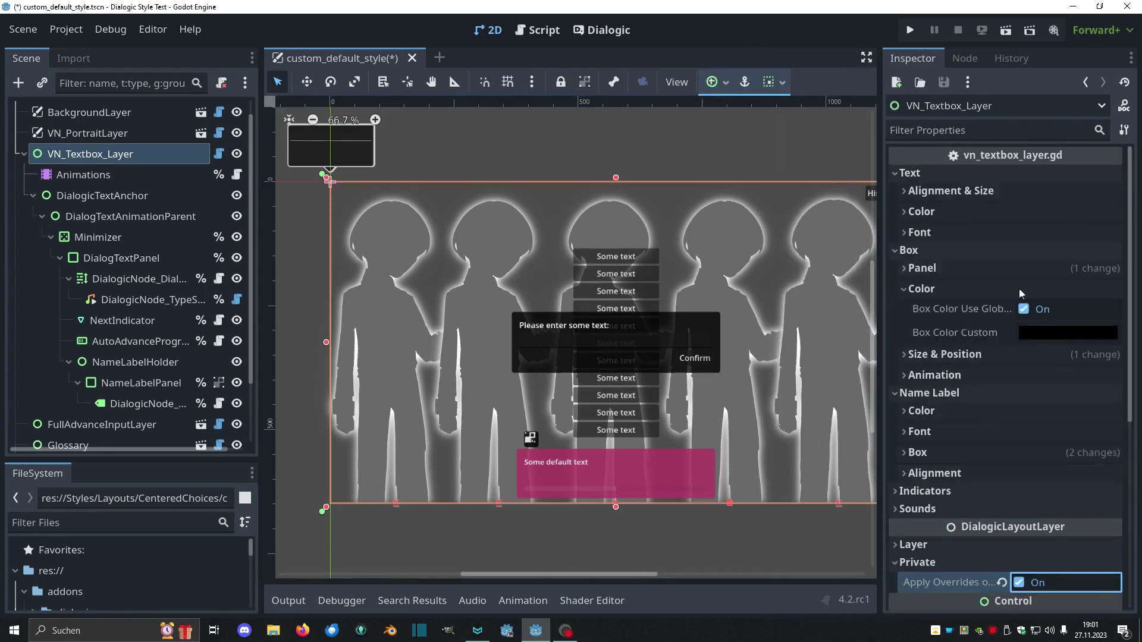
# Set VN_Textbox_Layer's custom box colour to pink (e667bc).
pyautogui.click(1056, 333)
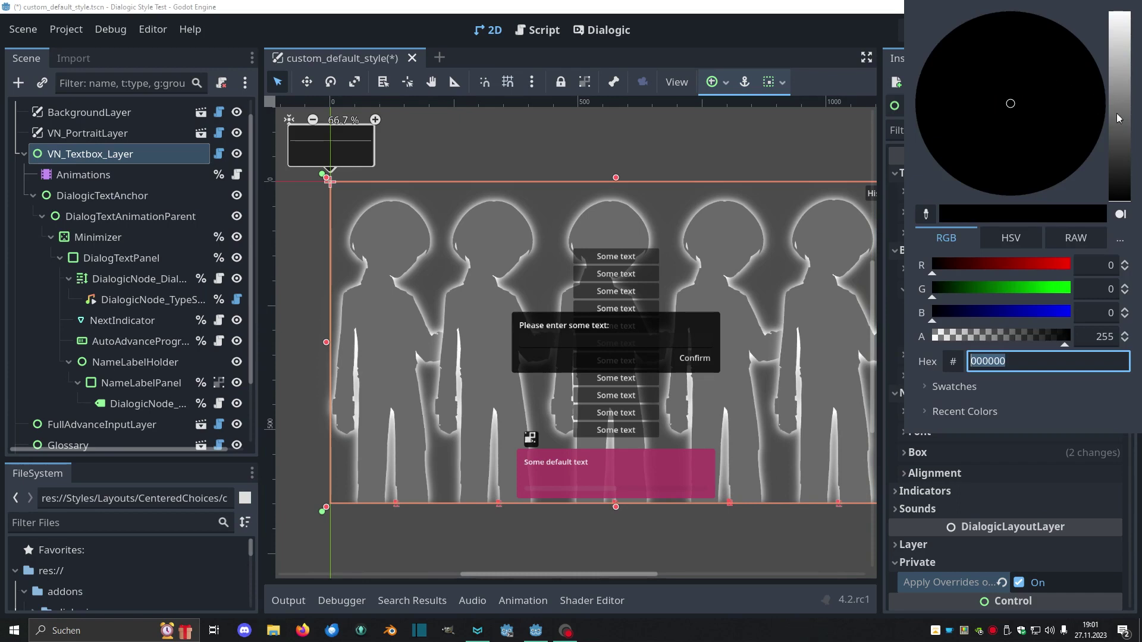
pyautogui.click(1119, 89)
pyautogui.click(1063, 93)
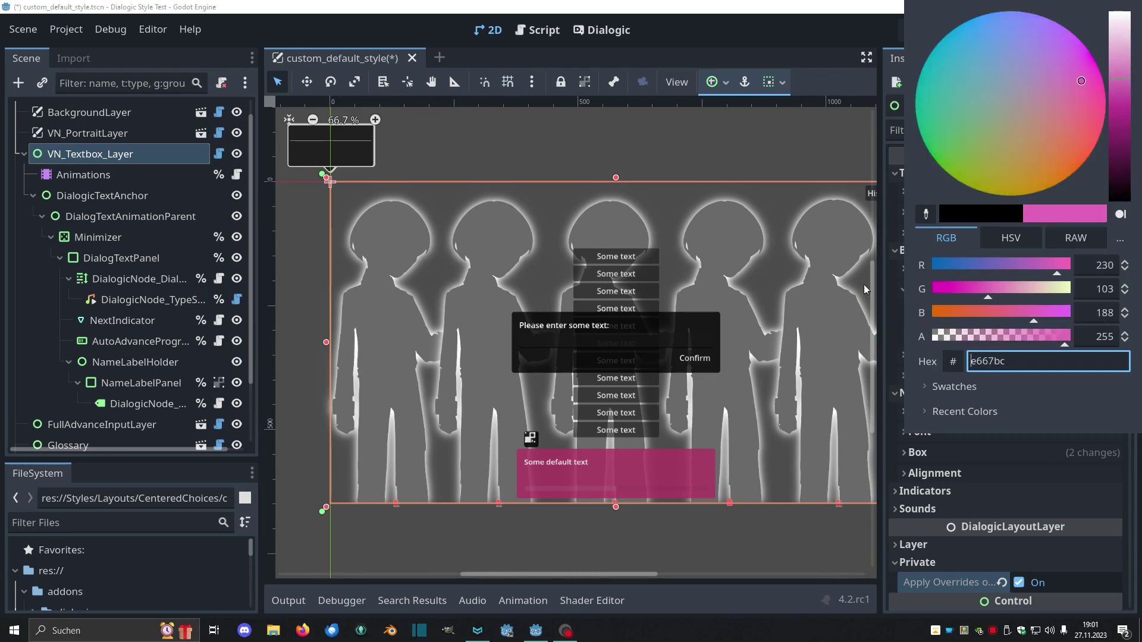
pyautogui.click(880, 309)
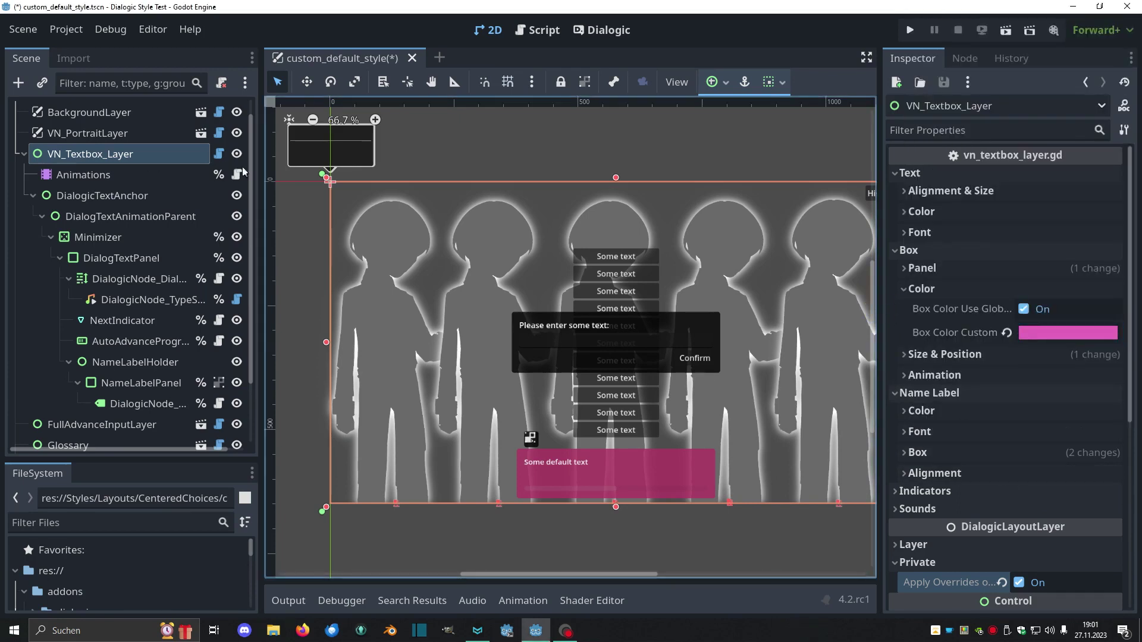
# Select the textbox layer's Animations player and preview the new_text animation.
pyautogui.click(271, 174)
pyautogui.moveTo(271, 174); pyautogui.dragTo(290, 173)
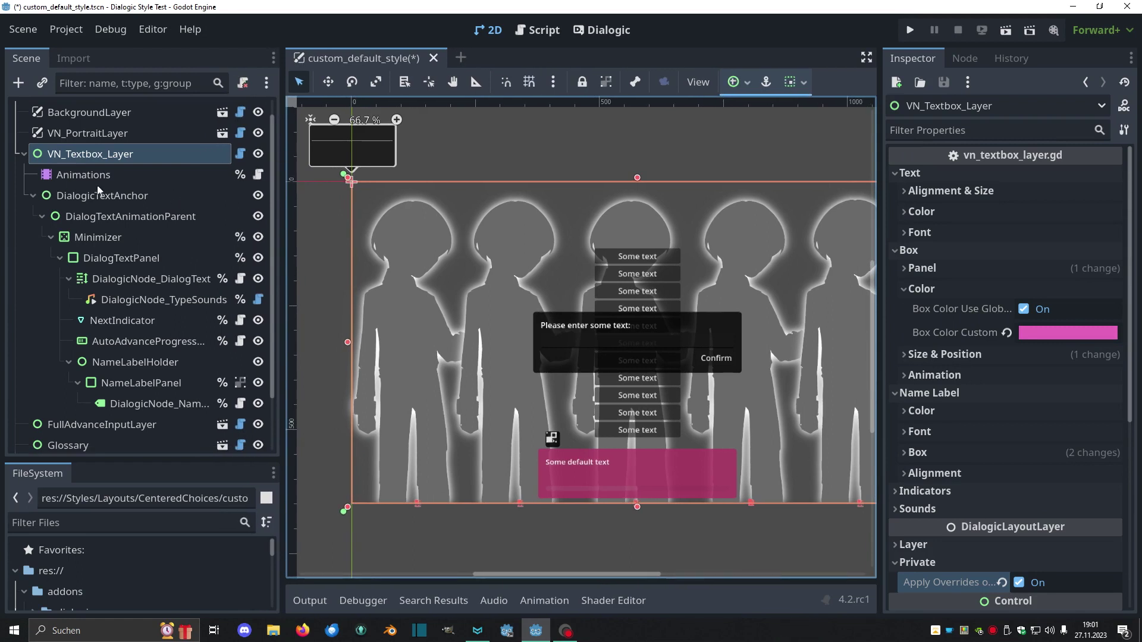
pyautogui.click(62, 177)
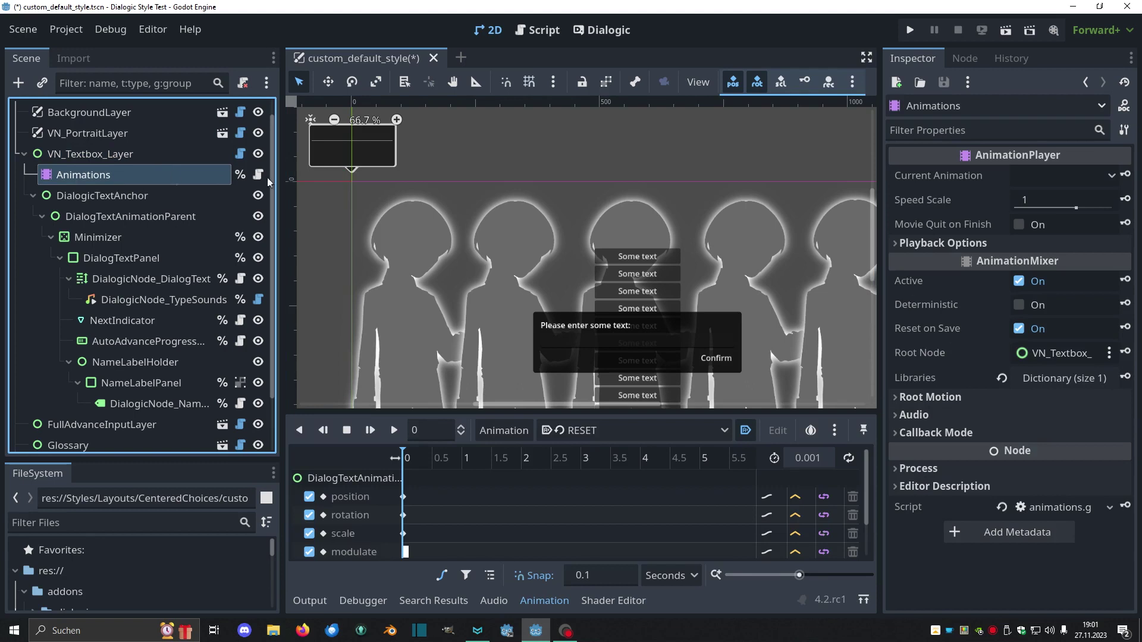
pyautogui.click(588, 430)
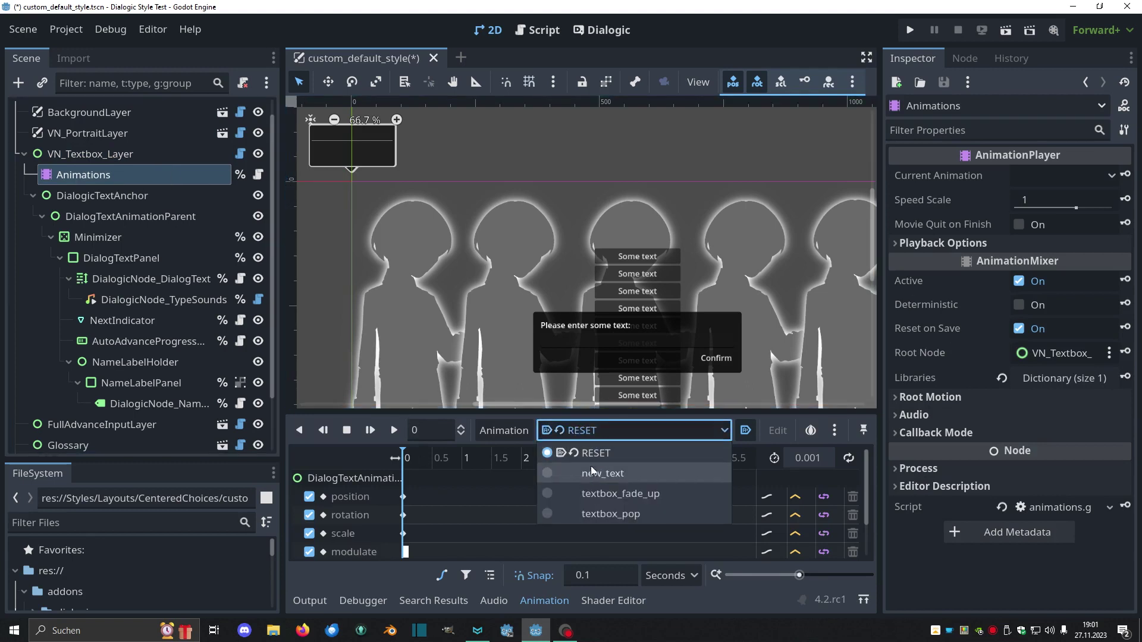
pyautogui.click(591, 473)
pyautogui.click(425, 459)
pyautogui.moveTo(587, 293); pyautogui.dragTo(564, 158, button='middle')
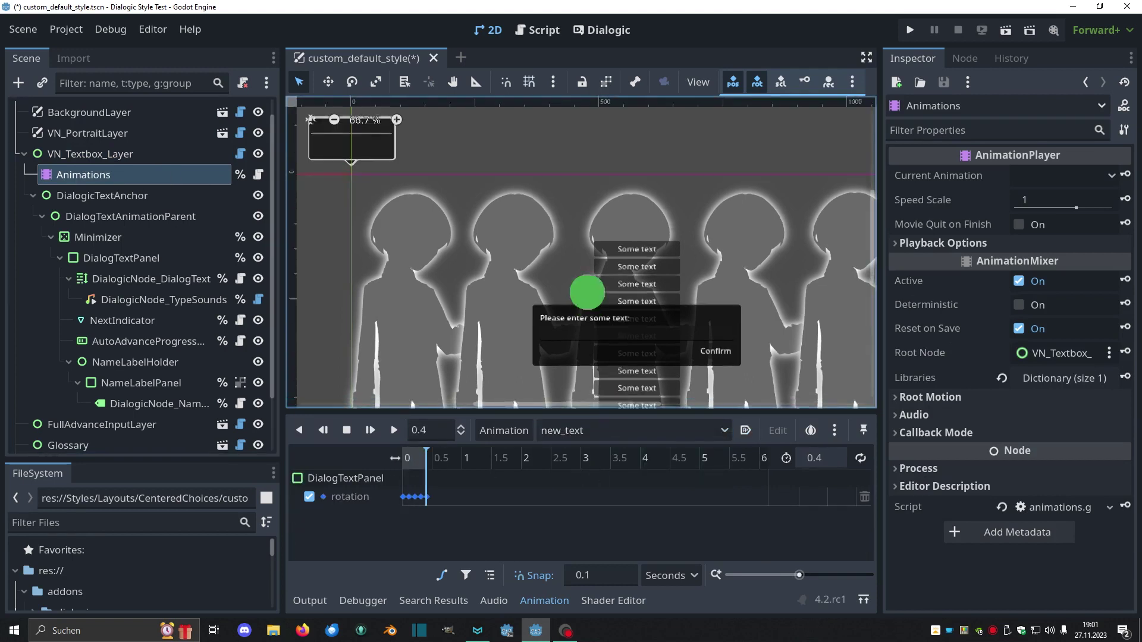
pyautogui.scroll(-1, 564, 159)
pyautogui.click(413, 459)
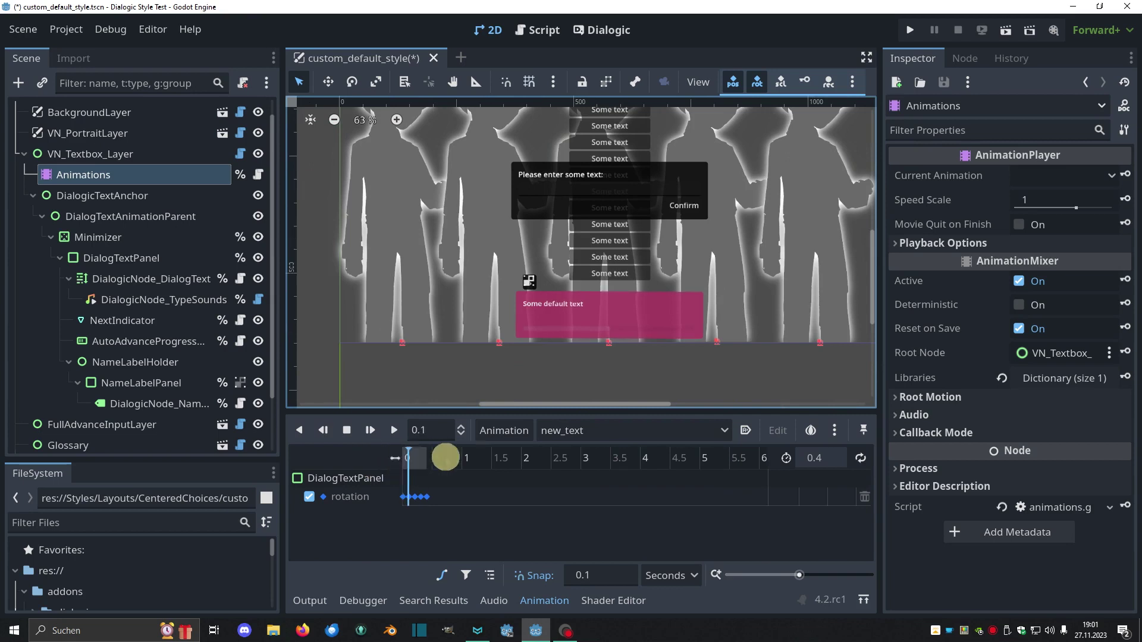
# Load the textbox_pop animation and scrub its pop-in to full size.
pyautogui.click(572, 430)
pyautogui.click(585, 514)
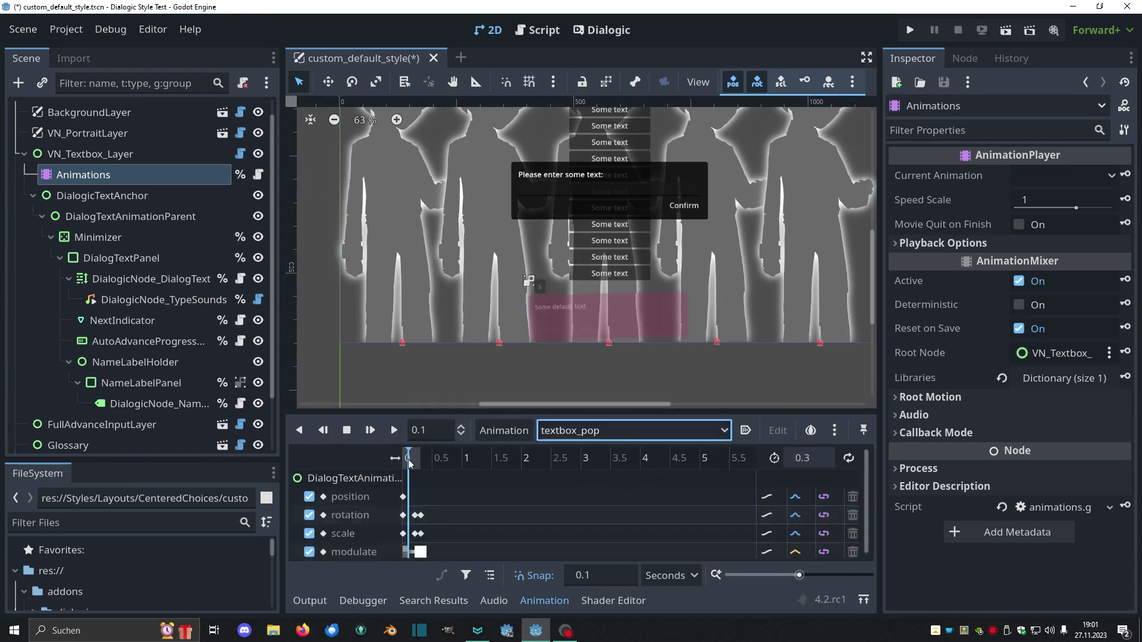
pyautogui.moveTo(409, 462); pyautogui.dragTo(439, 457)
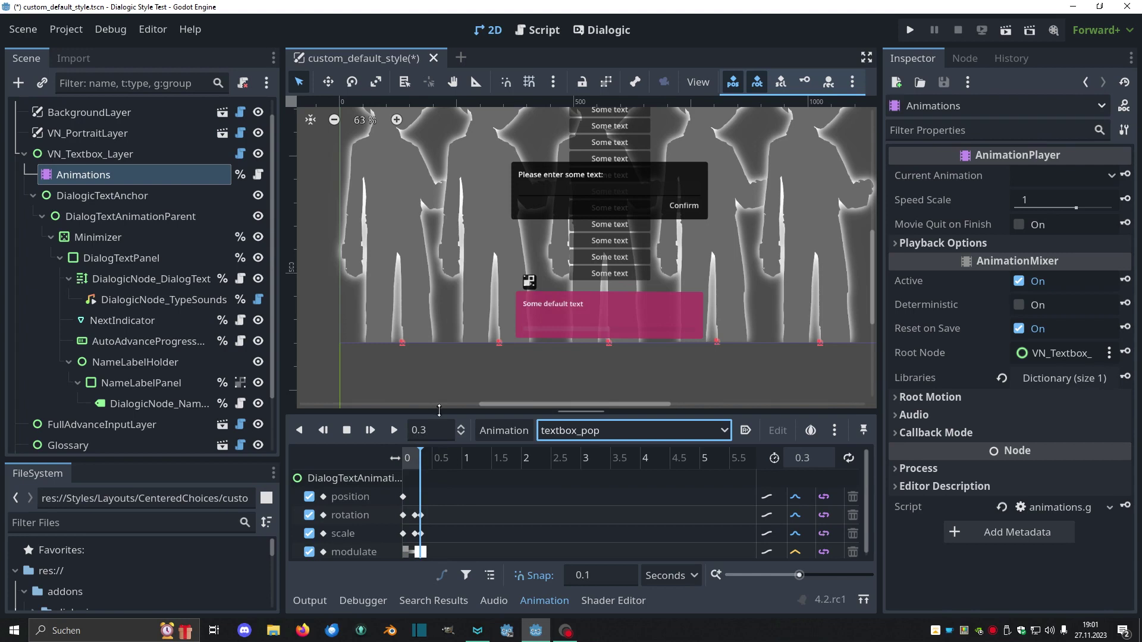
pyautogui.click(448, 487)
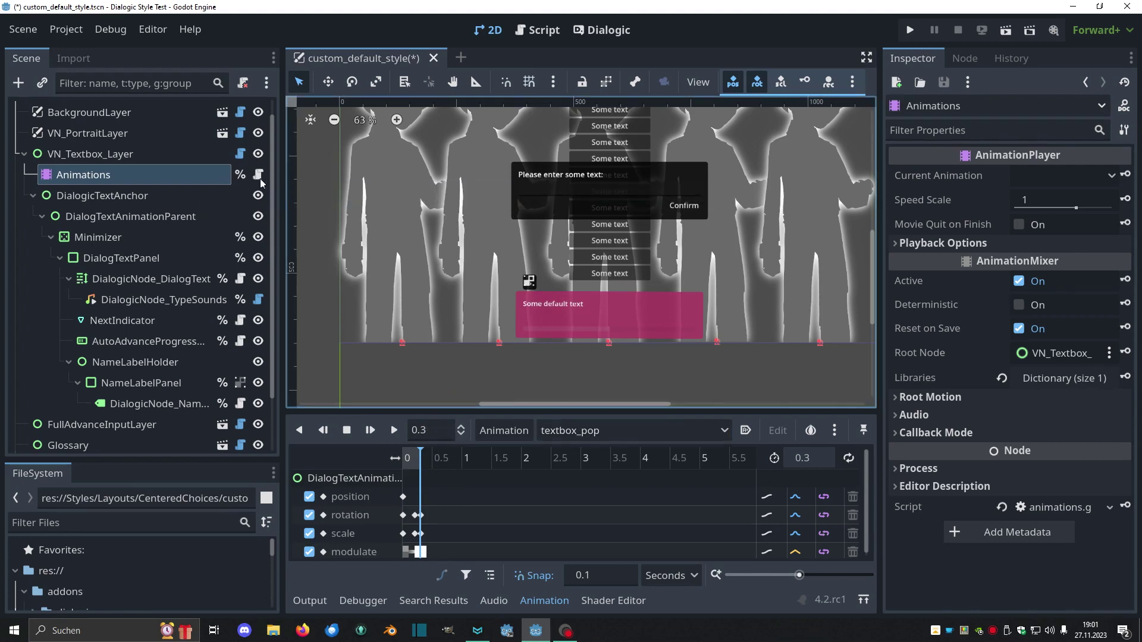
pyautogui.click(208, 180)
# Make the Animations script a unique copy.
pyautogui.moveTo(880, 496); pyautogui.dragTo(766, 497)
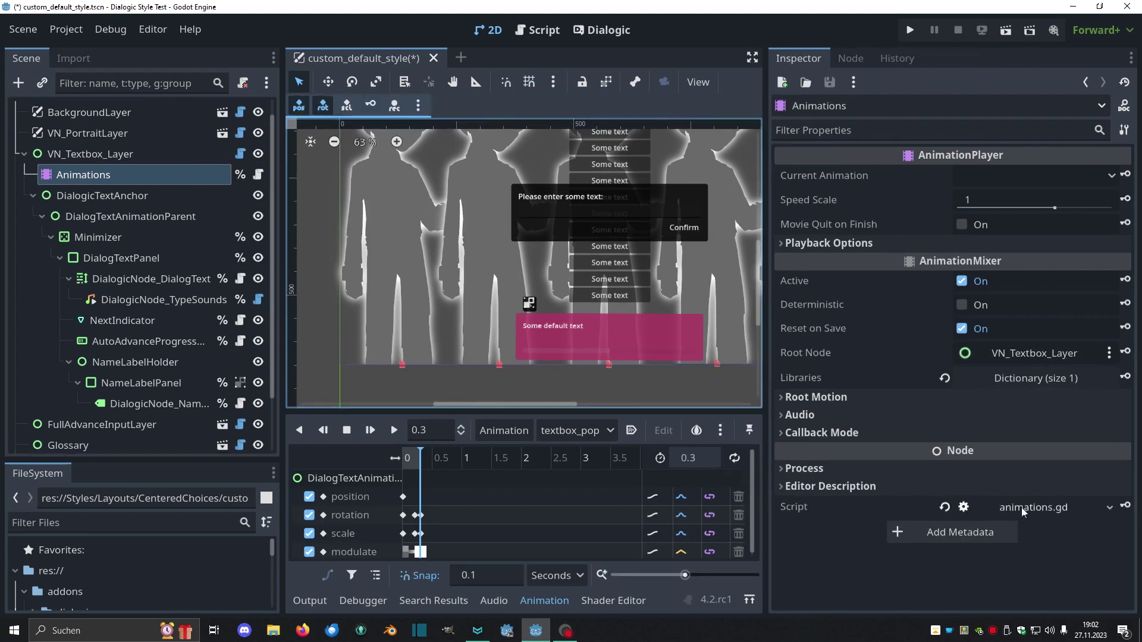
pyautogui.click(1108, 508)
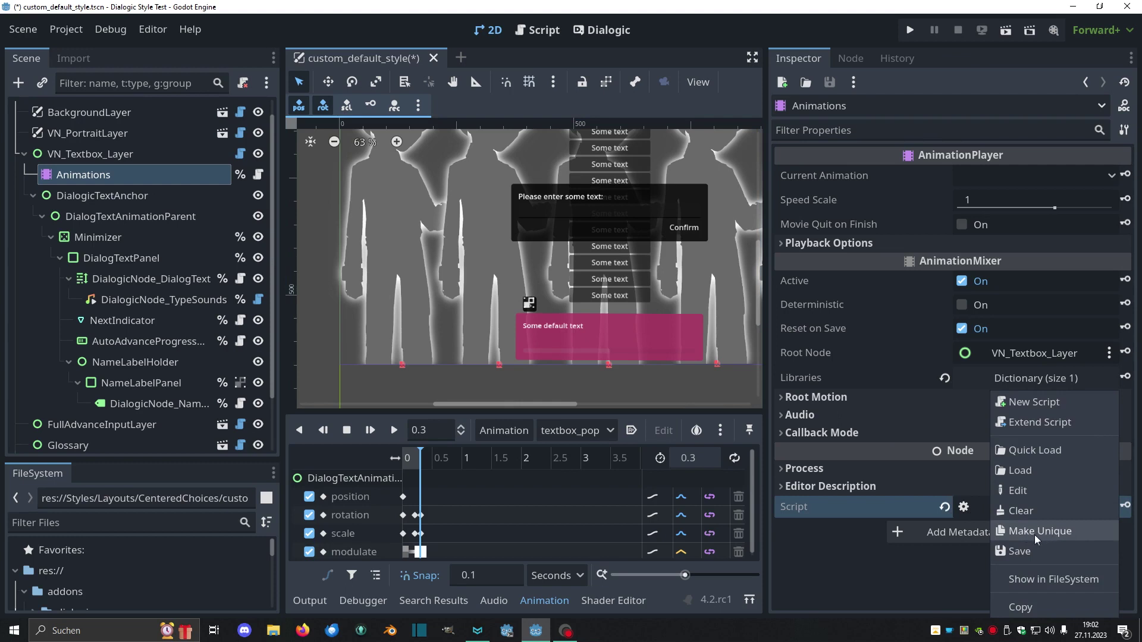
pyautogui.click(1037, 531)
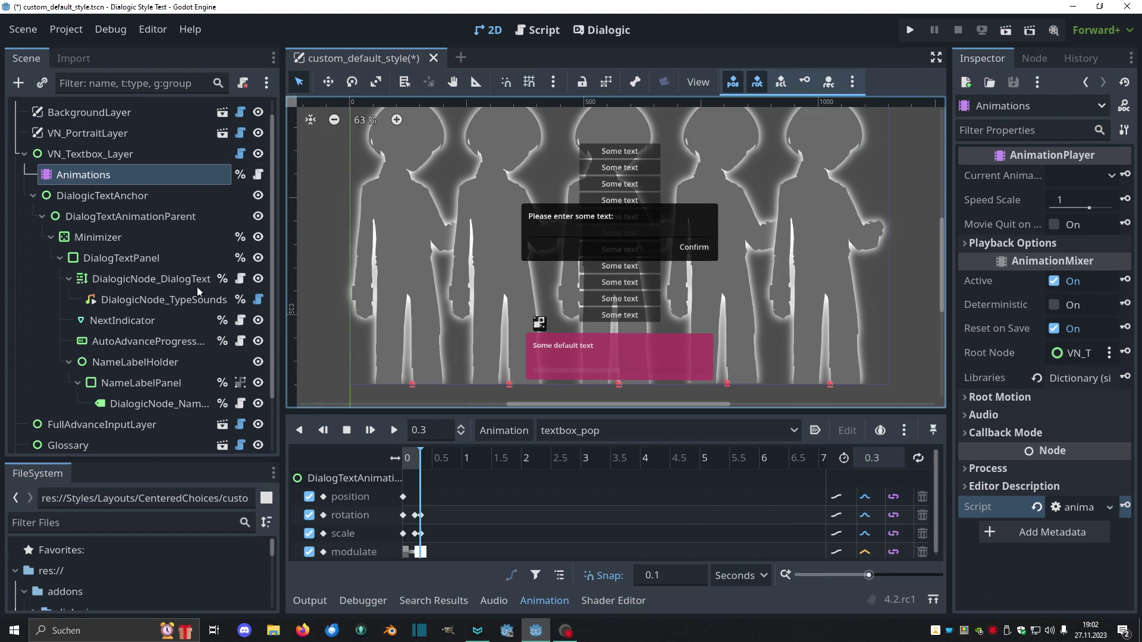
# Inspect the DialogText and DialogTextPanel nodes, then return to the Dialogic style editor.
pyautogui.click(179, 283)
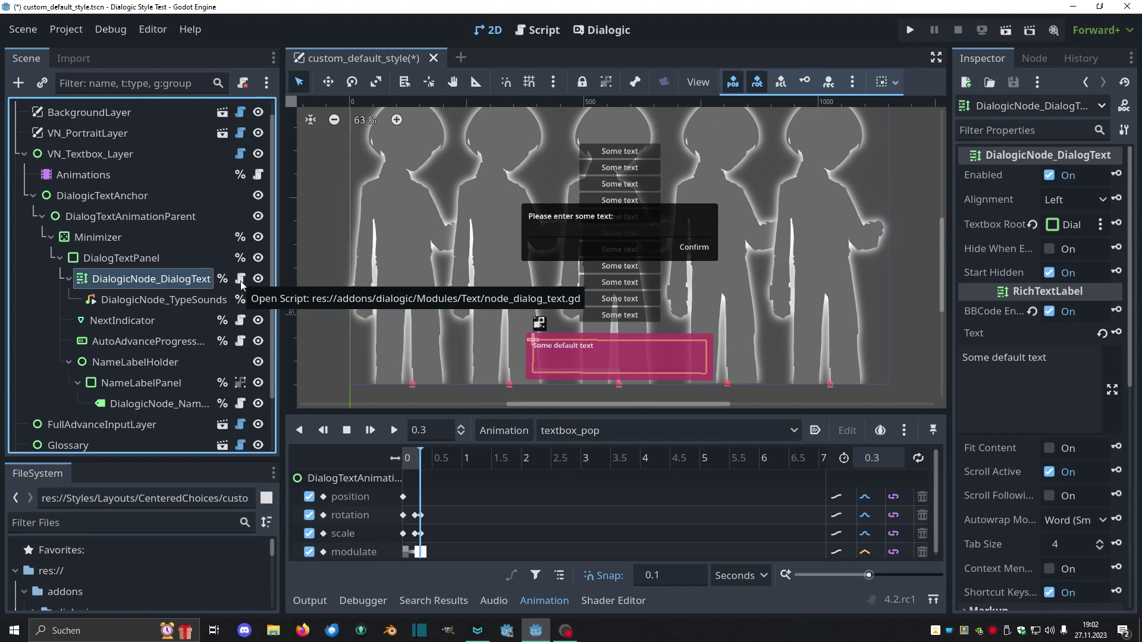
pyautogui.click(142, 258)
pyautogui.scroll(-1, 547, 247)
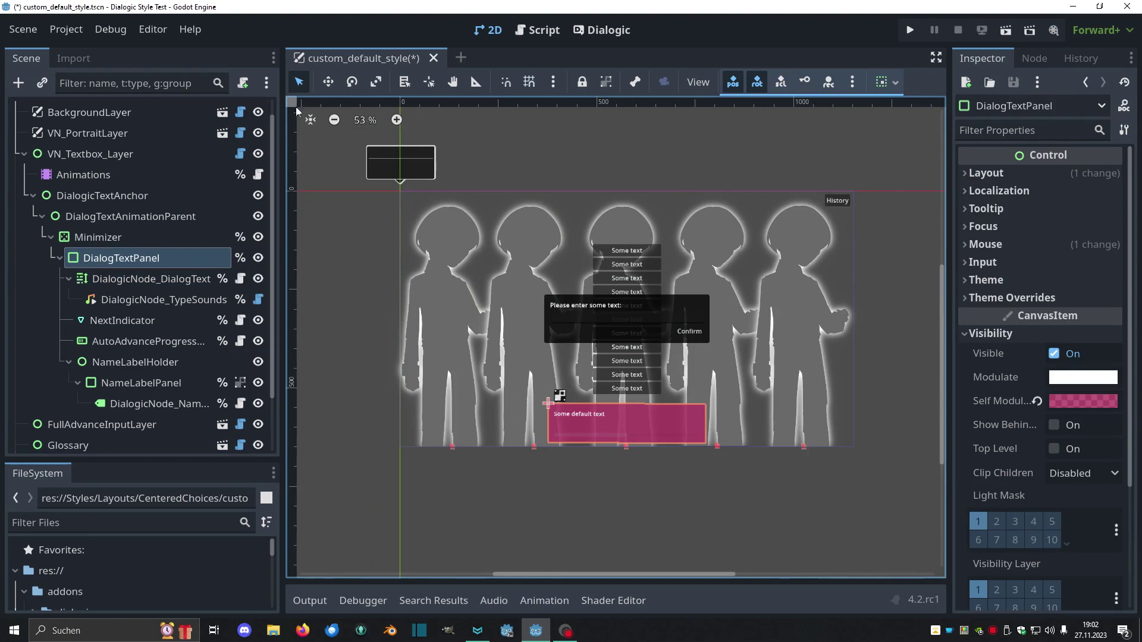
pyautogui.click(602, 29)
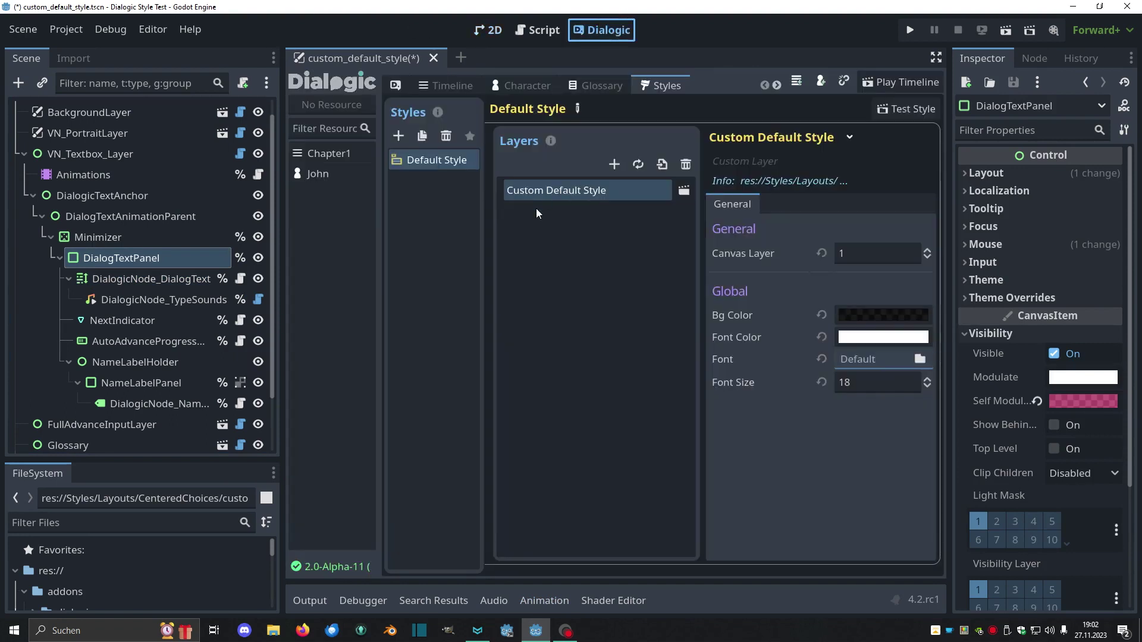
# Resize the Default Style layer list and select the BackgroundLayer node.
pyautogui.moveTo(702, 259); pyautogui.dragTo(679, 257)
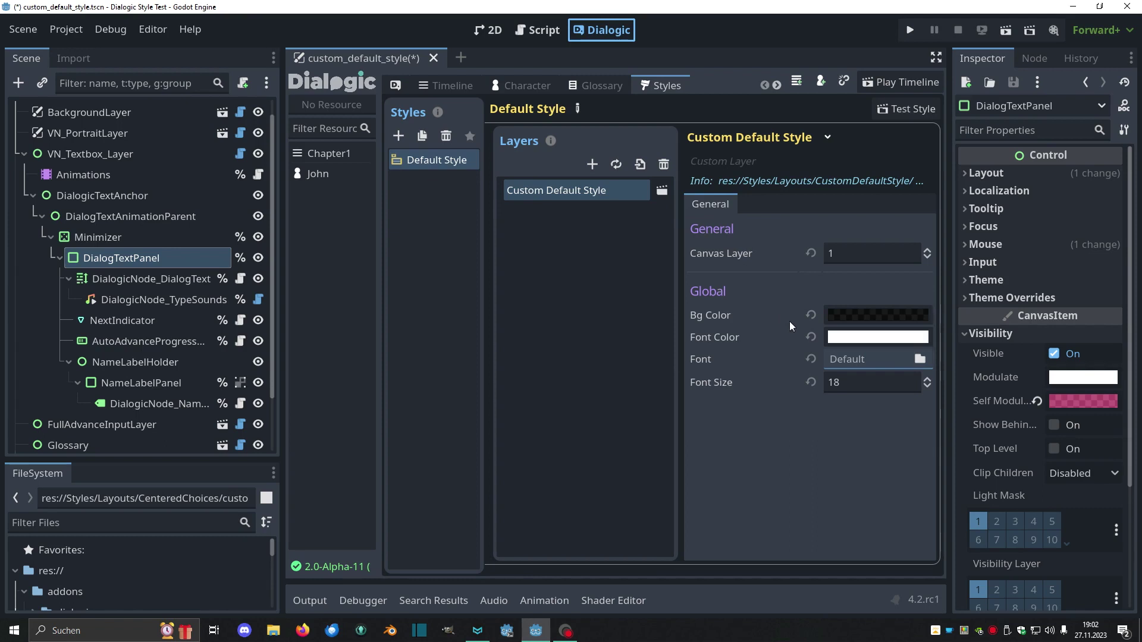
pyautogui.scroll(1, 99, 144)
pyautogui.click(93, 132)
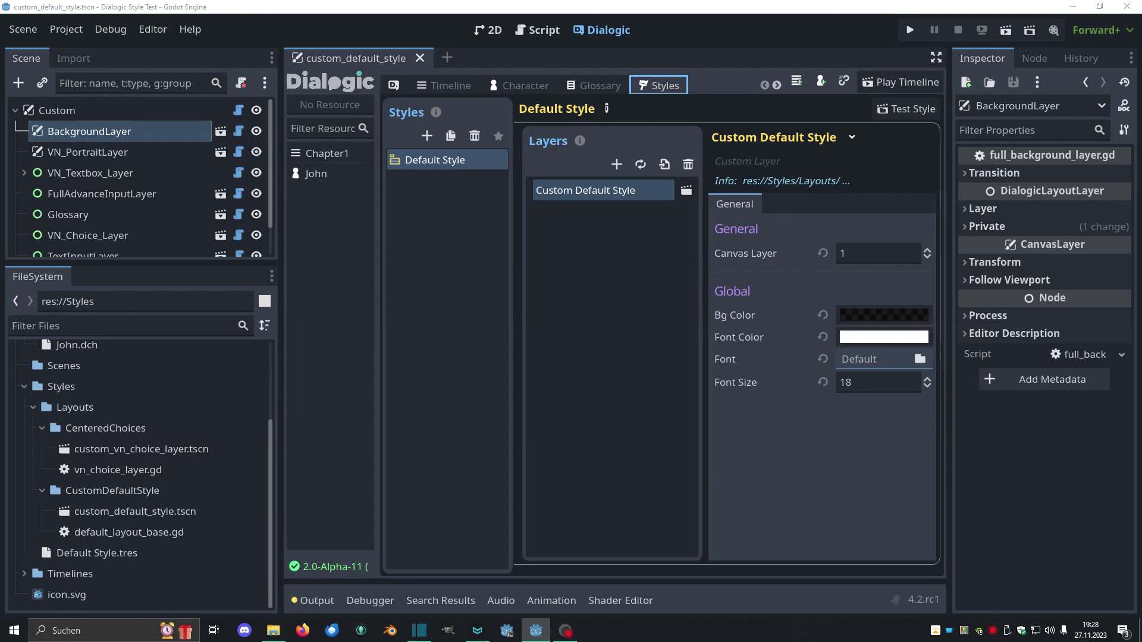
# Add a premade-layout style saved as SpecialStyle.tres.
pyautogui.click(429, 135)
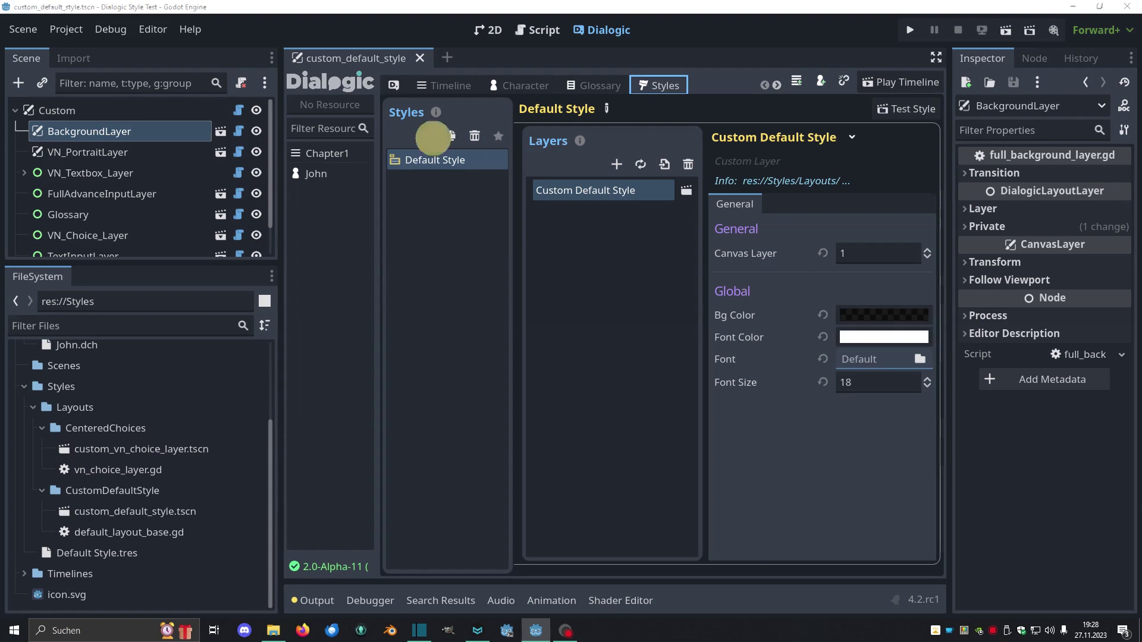
pyautogui.click(447, 185)
pyautogui.doubleClick(576, 261)
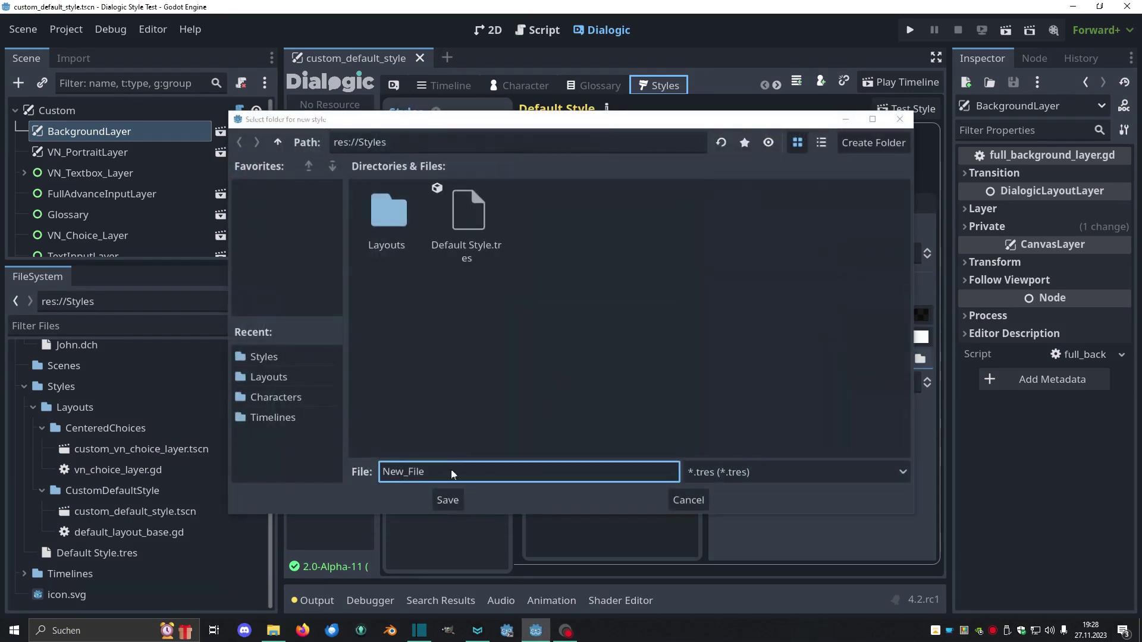
pyautogui.doubleClick(436, 474)
pyautogui.write('Spec')
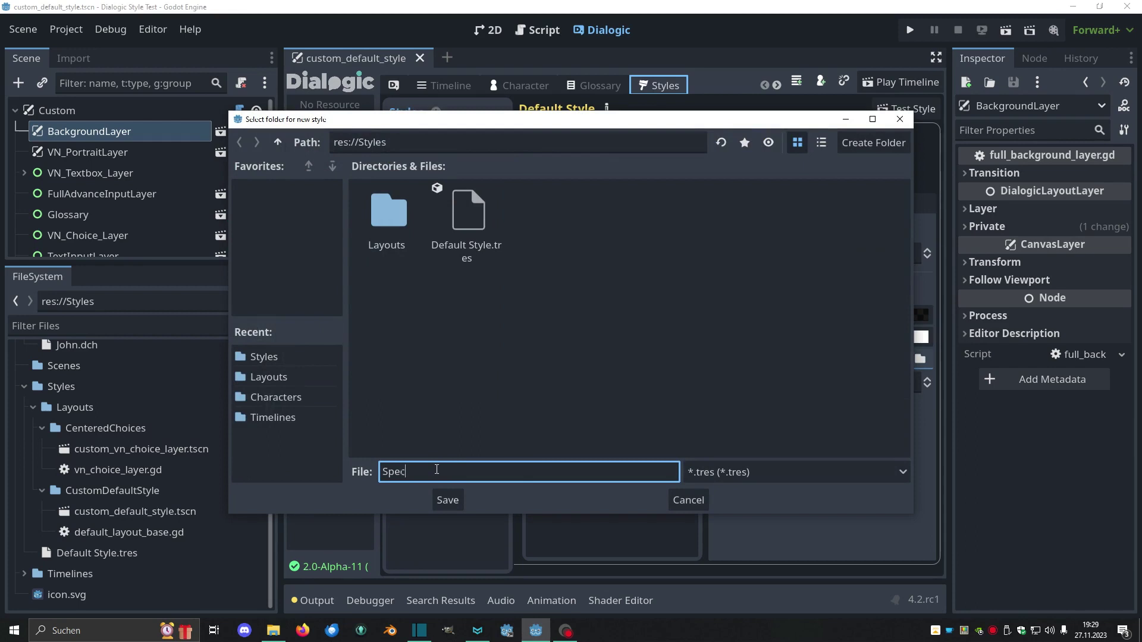
pyautogui.write('ialStyle')
pyautogui.click(444, 499)
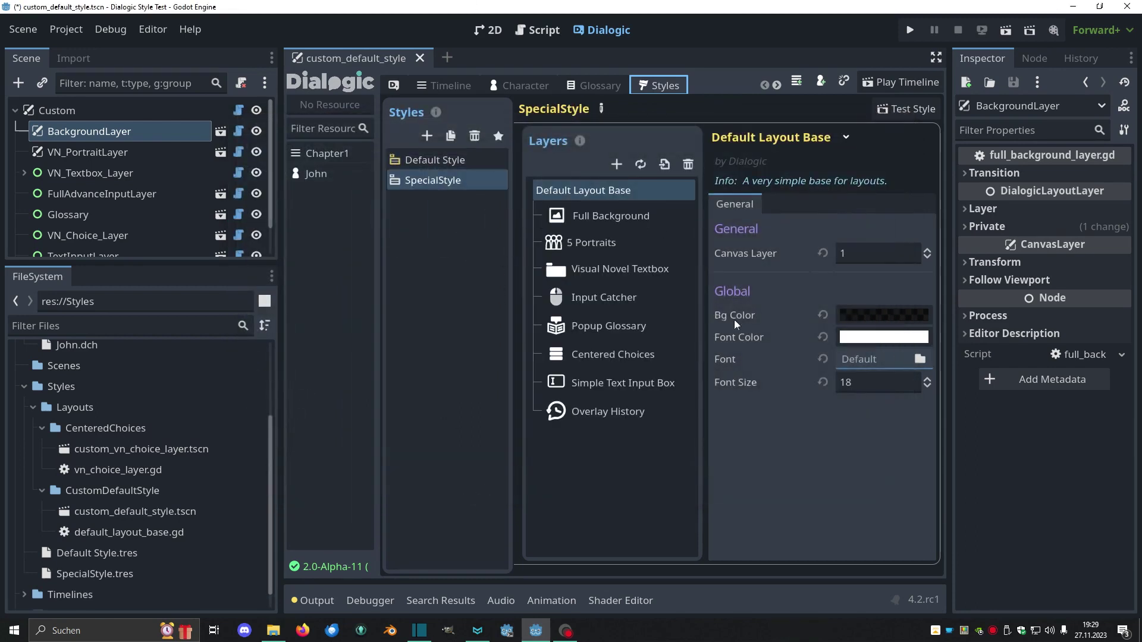
# Give SpecialStyle a red background colour and a yellow font colour.
pyautogui.click(881, 315)
pyautogui.click(916, 239)
pyautogui.click(710, 442)
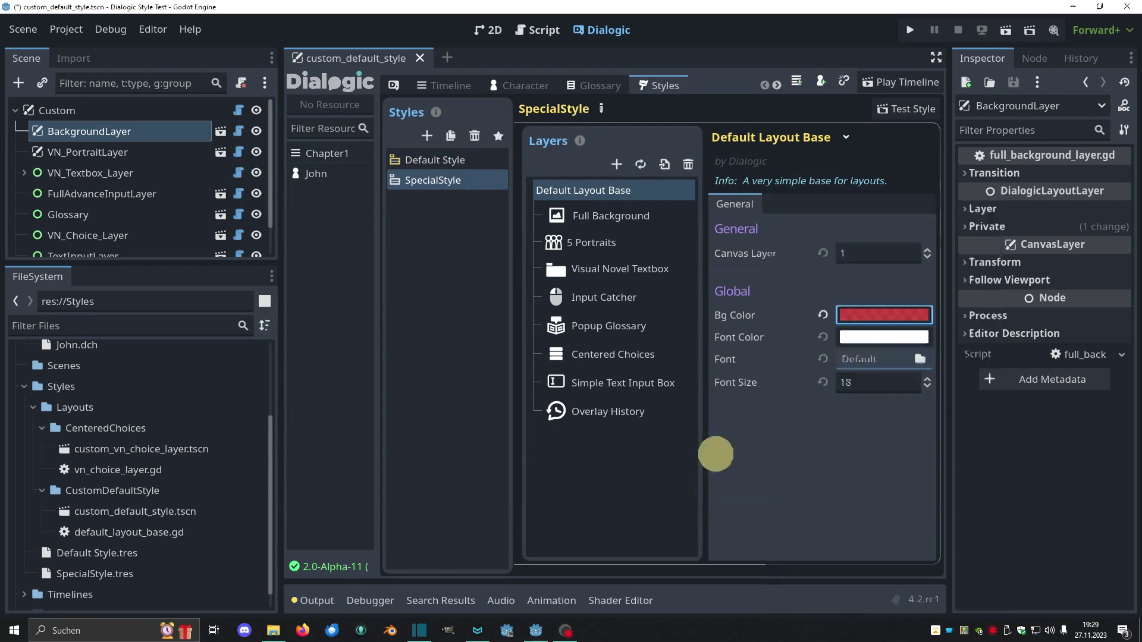
pyautogui.click(884, 337)
pyautogui.moveTo(986, 46); pyautogui.dragTo(981, 34)
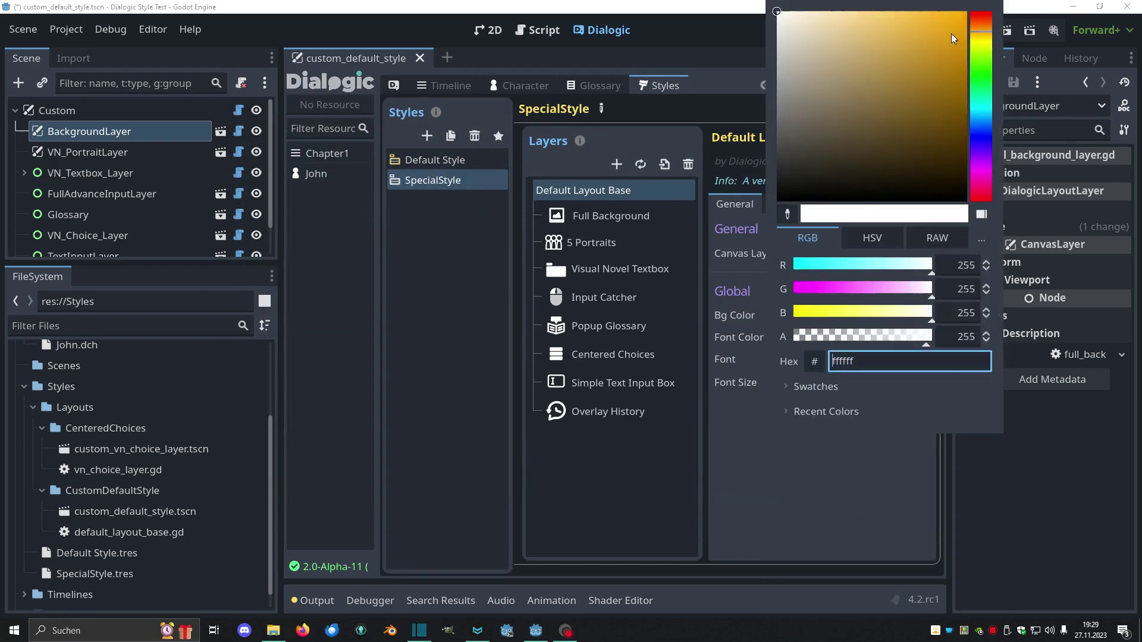
pyautogui.click(919, 27)
pyautogui.press('Escape')
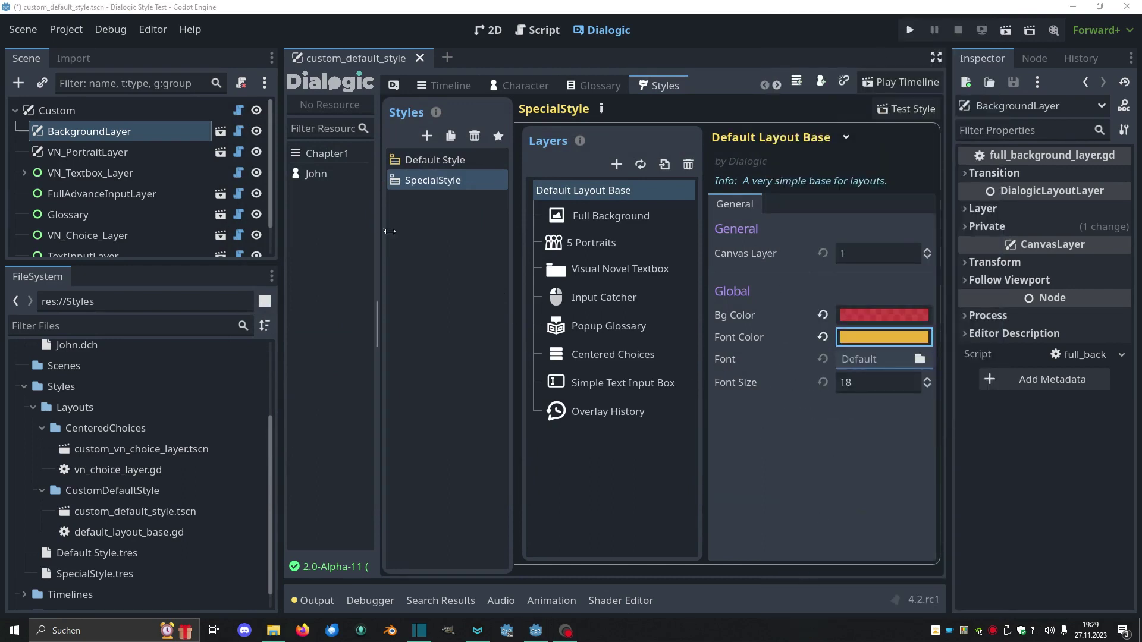
pyautogui.click(478, 319)
pyautogui.click(425, 135)
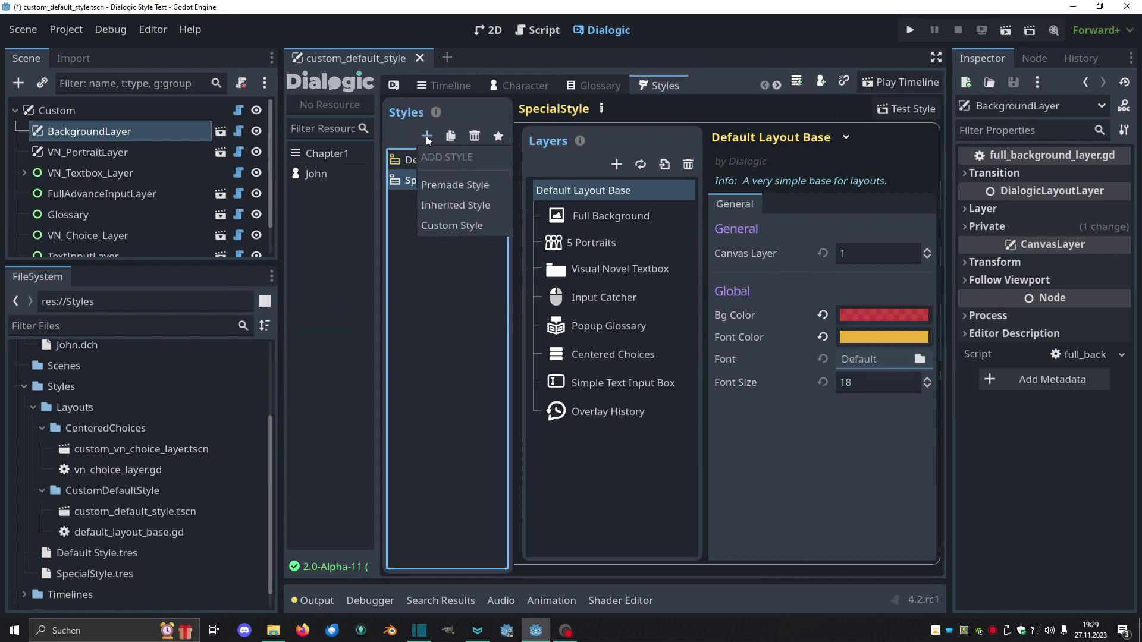
# Create an inherited style from SpecialStyle and save it as SpecialStyleVariation.
pyautogui.click(443, 205)
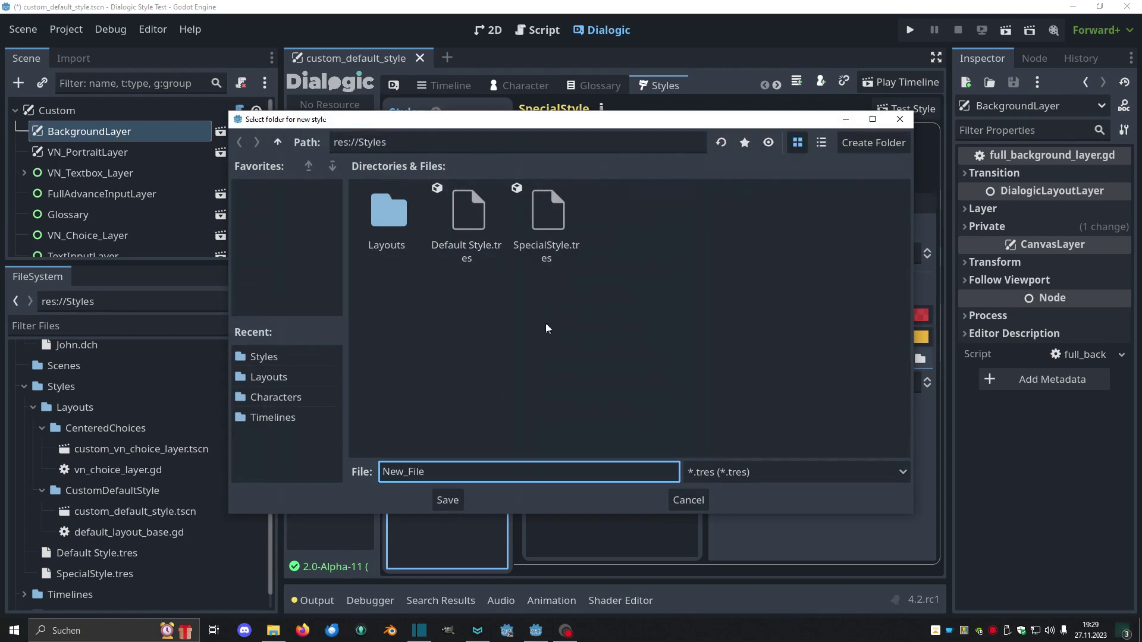
pyautogui.click(547, 223)
pyautogui.click(439, 468)
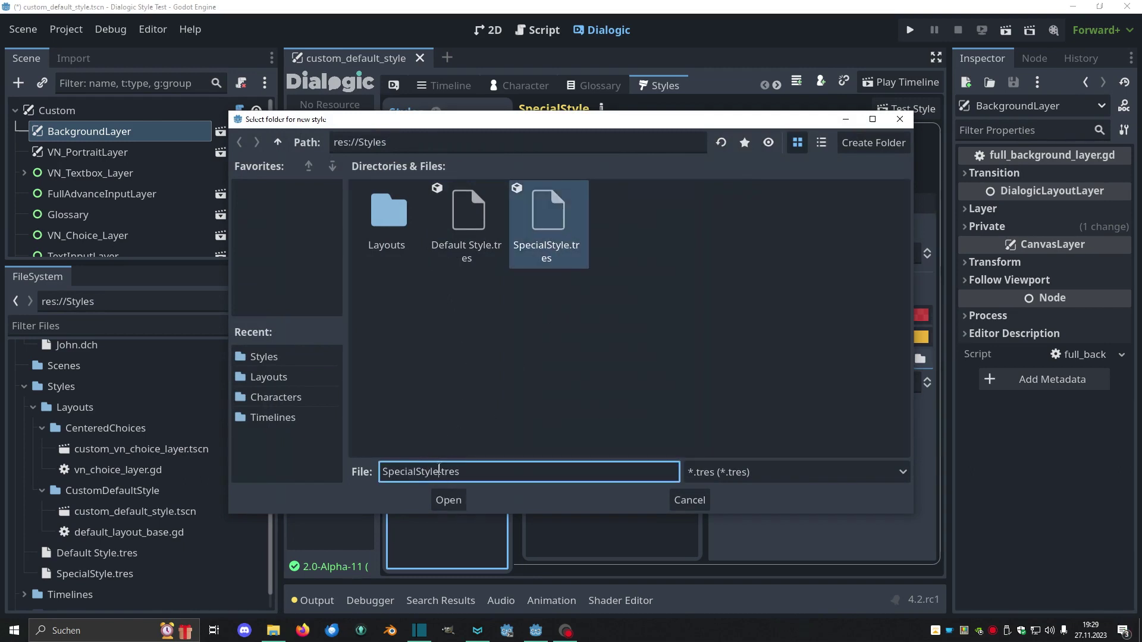
pyautogui.write('Variation')
pyautogui.press('Return')
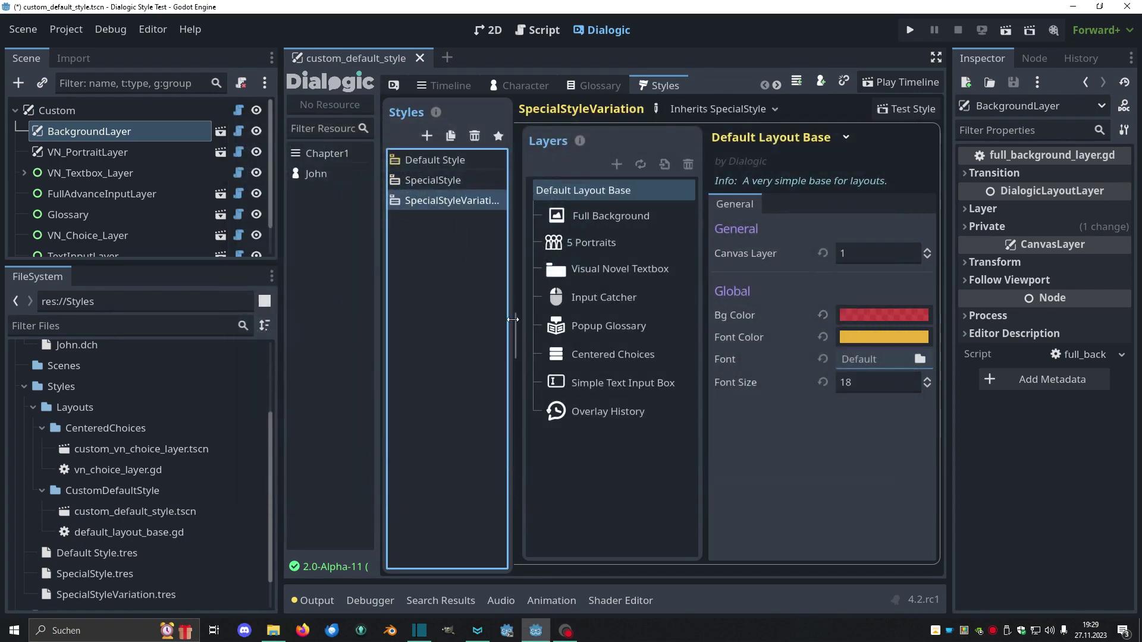
pyautogui.moveTo(510, 352); pyautogui.dragTo(541, 313)
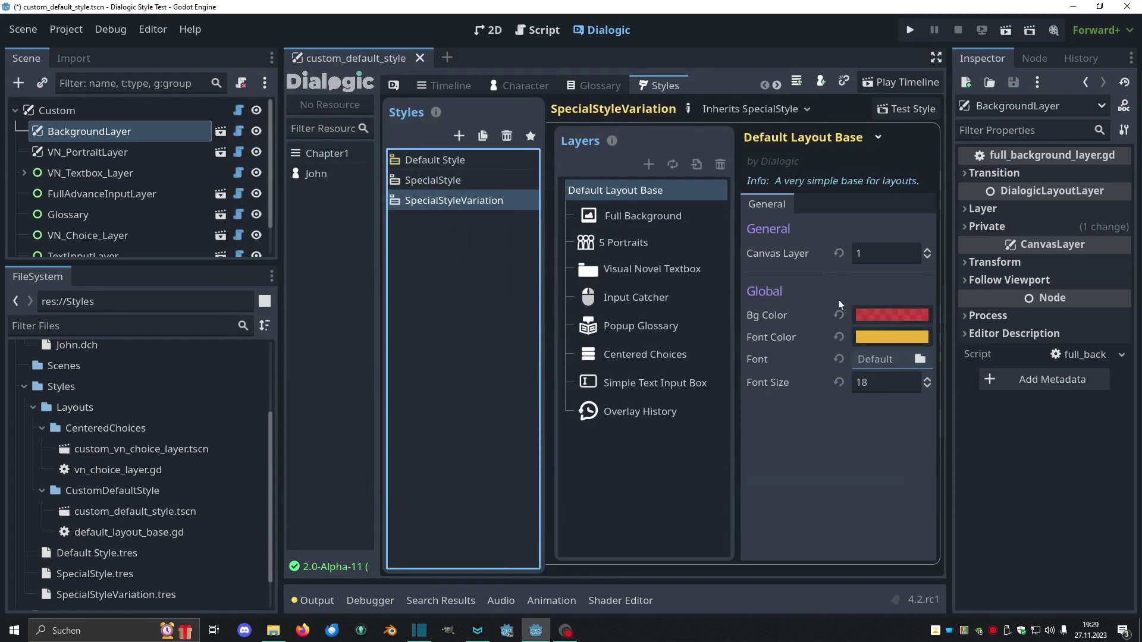
# Inspect the Full Background, 5 Portraits, Centered Choices and Visual Novel Textbox layers, resizing the panels.
pyautogui.click(661, 216)
pyautogui.click(651, 242)
pyautogui.click(645, 354)
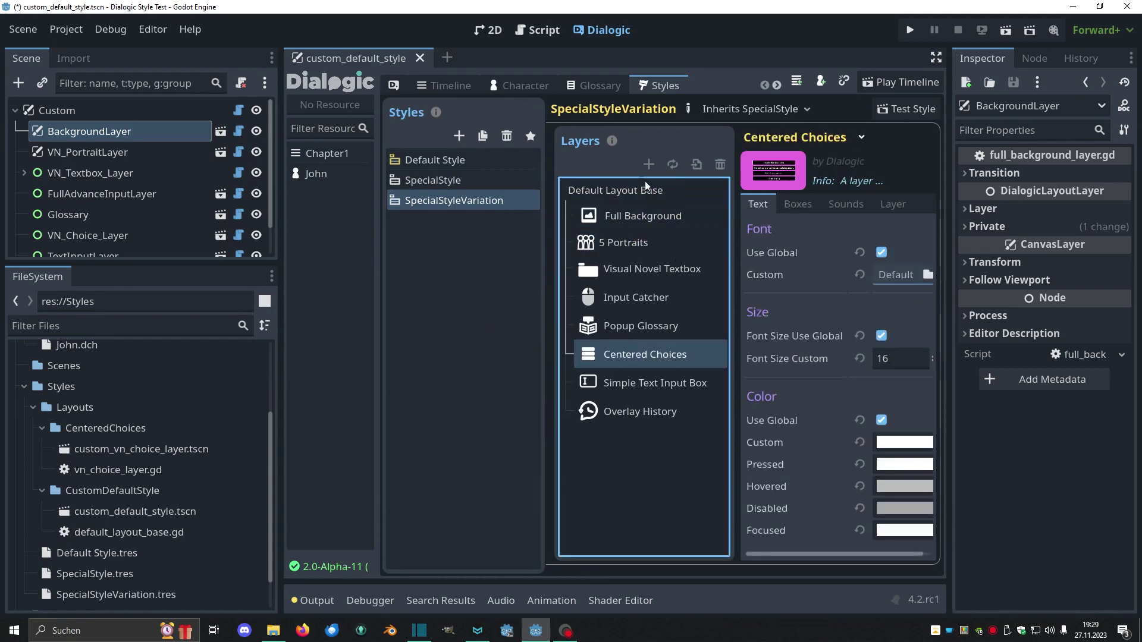
pyautogui.moveTo(734, 239); pyautogui.dragTo(680, 242)
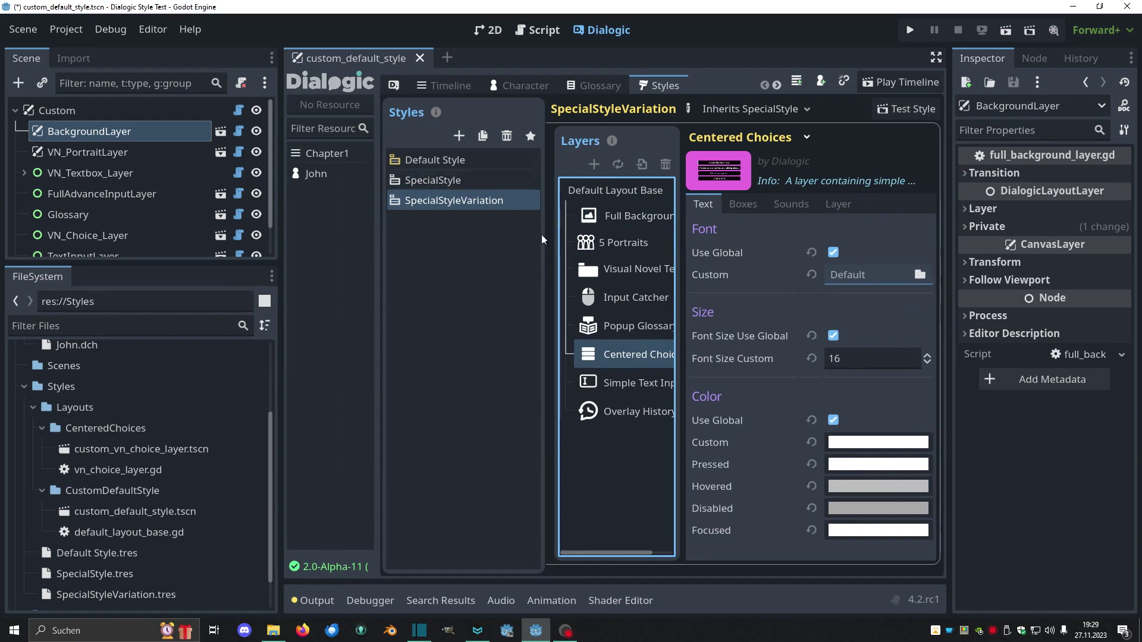
pyautogui.moveTo(546, 237); pyautogui.dragTo(510, 237)
pyautogui.click(602, 269)
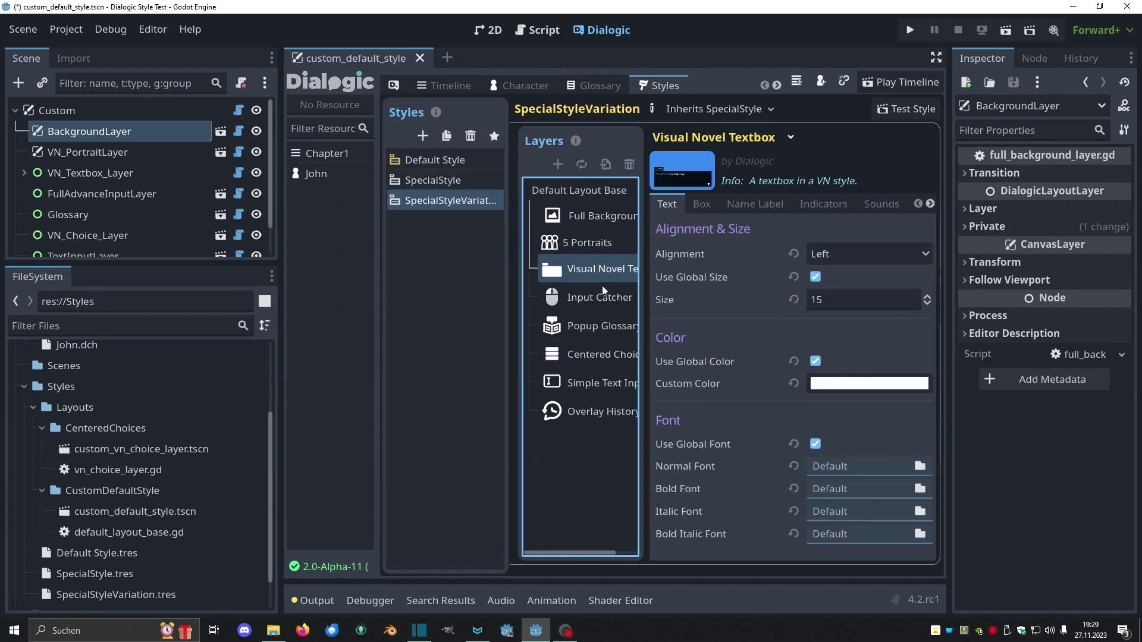
# Set SpecialStyleVariation's Default Layout Base background colour to blue.
pyautogui.click(583, 190)
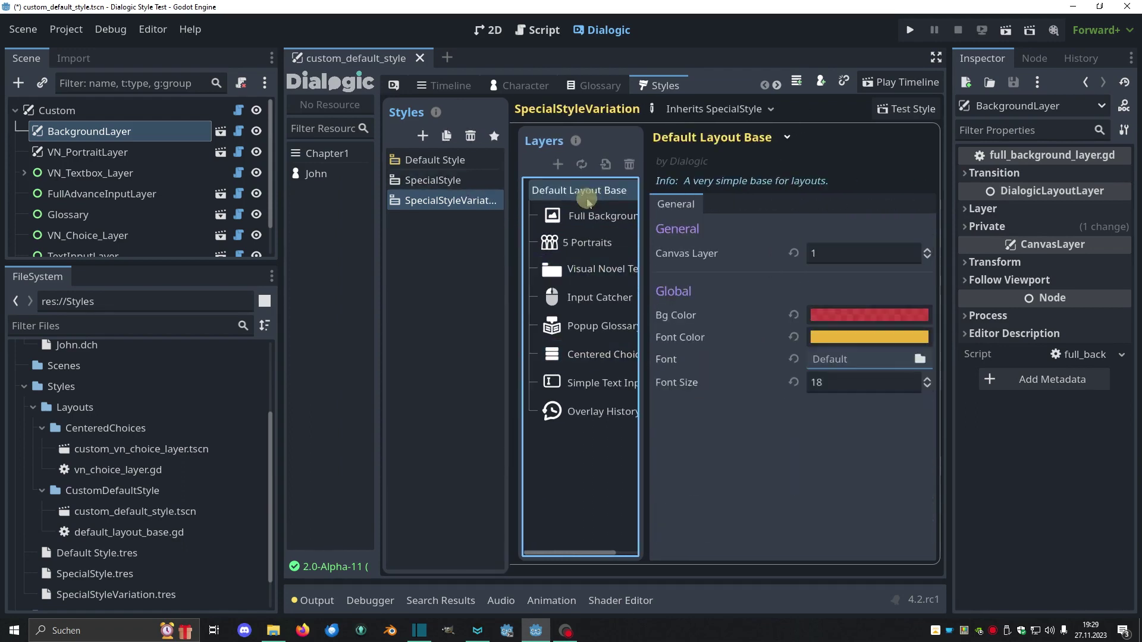
pyautogui.click(856, 315)
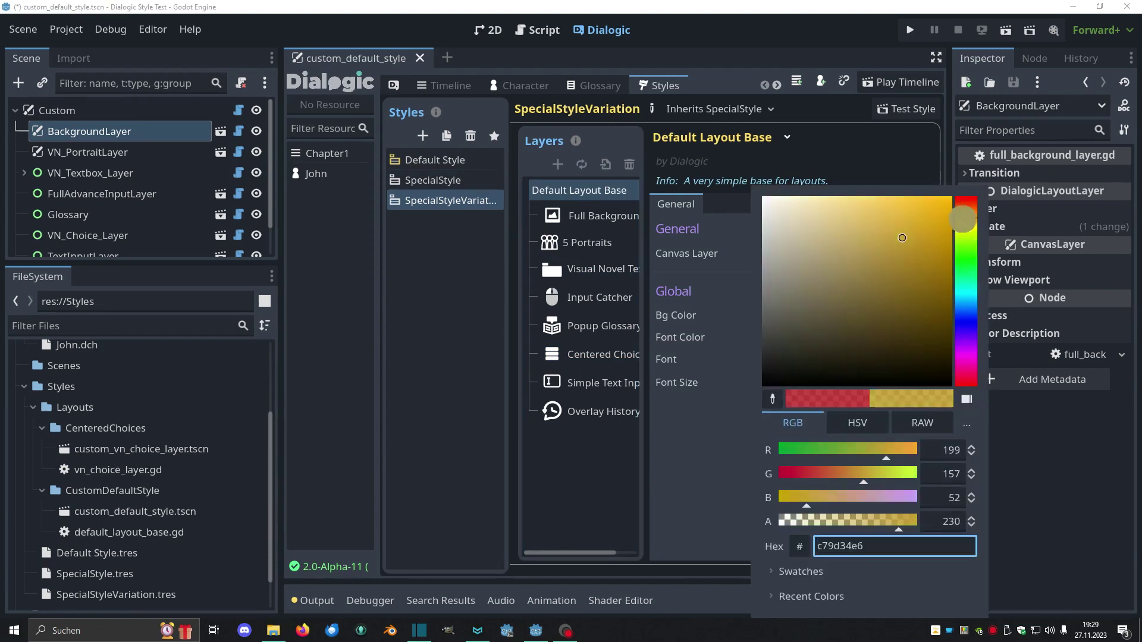
pyautogui.moveTo(972, 265); pyautogui.dragTo(966, 219)
pyautogui.moveTo(902, 238); pyautogui.dragTo(913, 223)
pyautogui.click(722, 404)
pyautogui.click(854, 315)
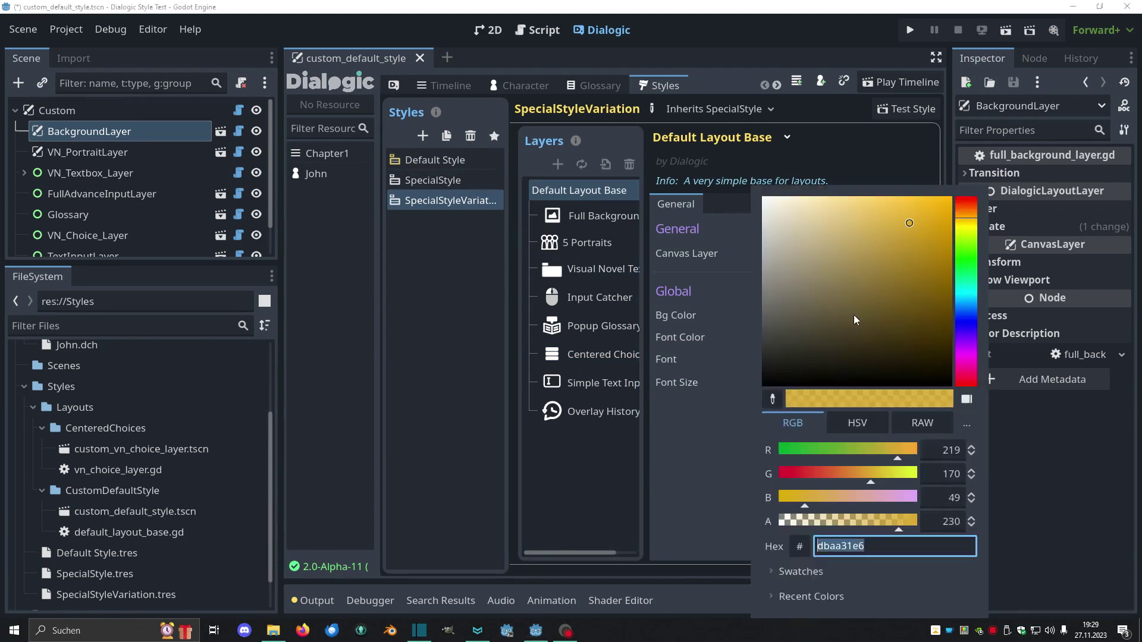
pyautogui.click(965, 317)
pyautogui.click(694, 421)
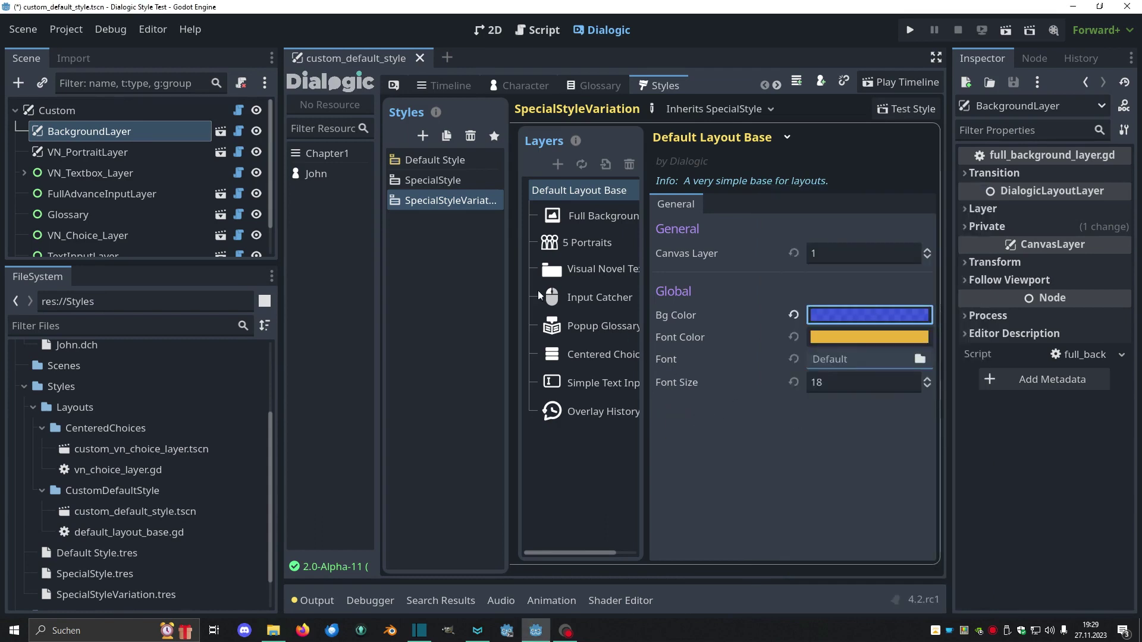
pyautogui.click(593, 269)
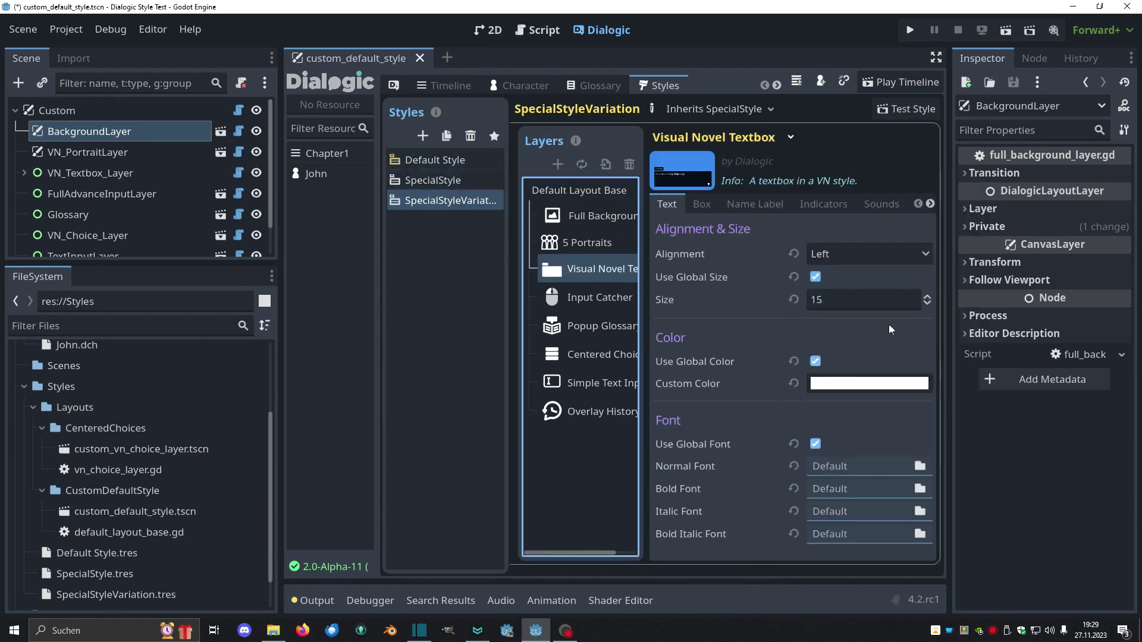
pyautogui.moveTo(643, 333); pyautogui.dragTo(783, 319)
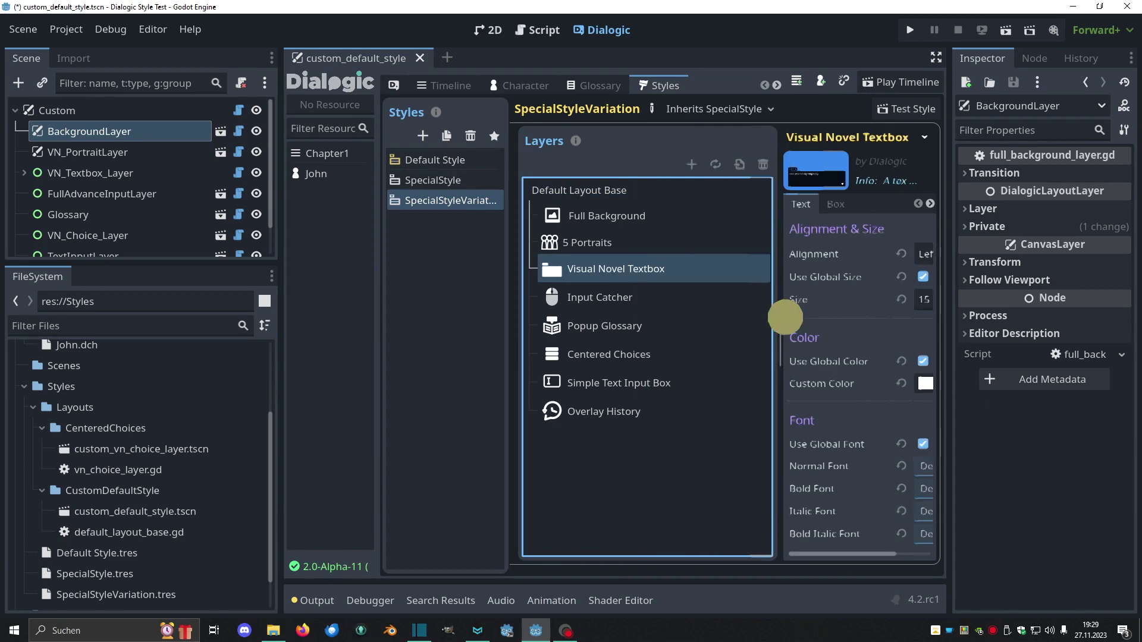
# Change SpecialStyle's font colour to magenta.
pyautogui.click(443, 179)
pyautogui.moveTo(783, 262); pyautogui.dragTo(705, 262)
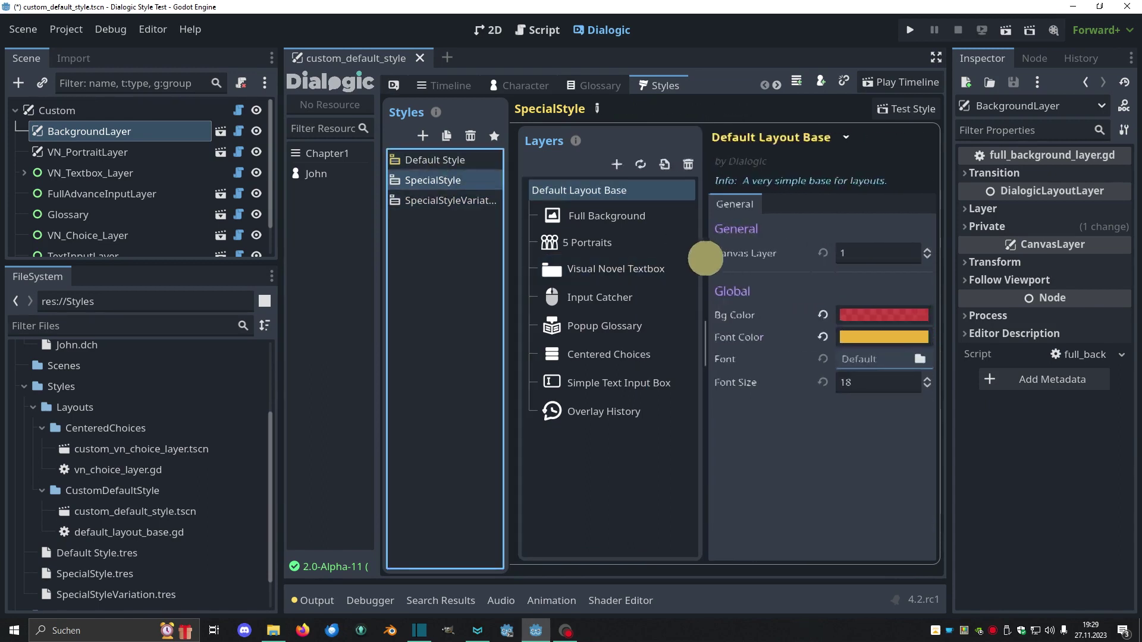
pyautogui.click(883, 337)
pyautogui.moveTo(981, 182); pyautogui.dragTo(981, 187)
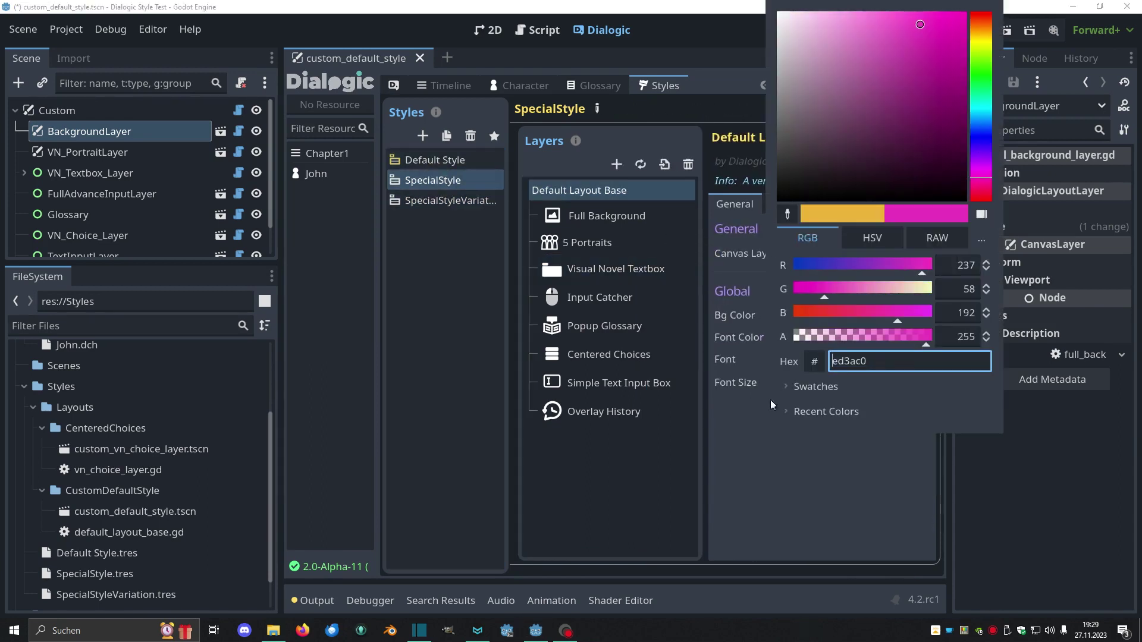
pyautogui.click(766, 435)
# Review SpecialStyleVariation's base settings, then make SpecialStyle the default style.
pyautogui.click(450, 200)
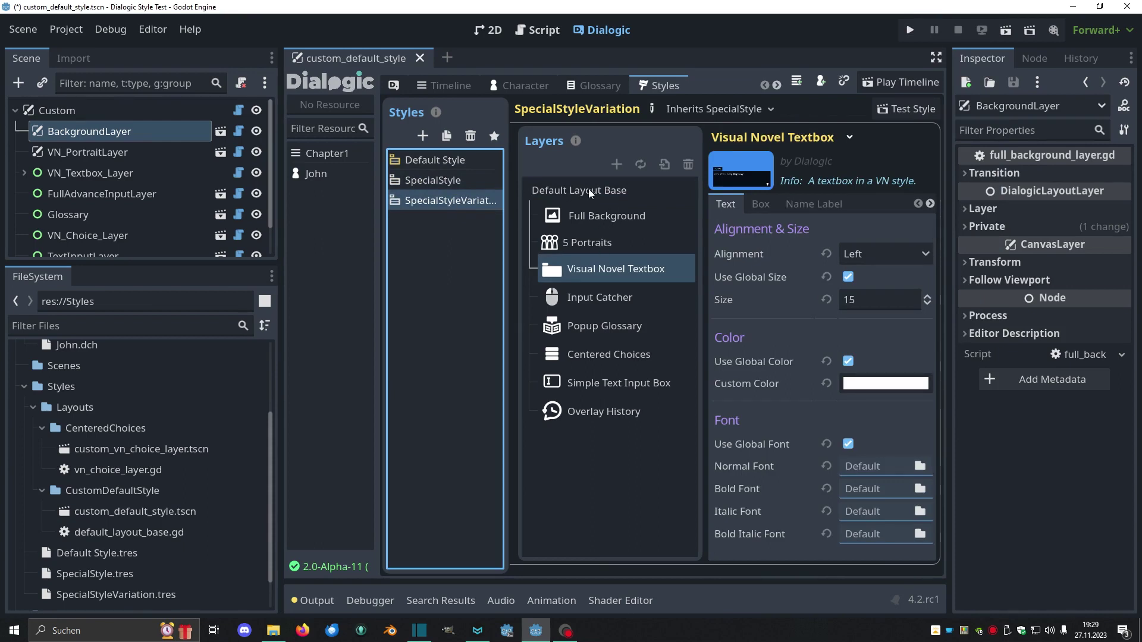
pyautogui.click(587, 189)
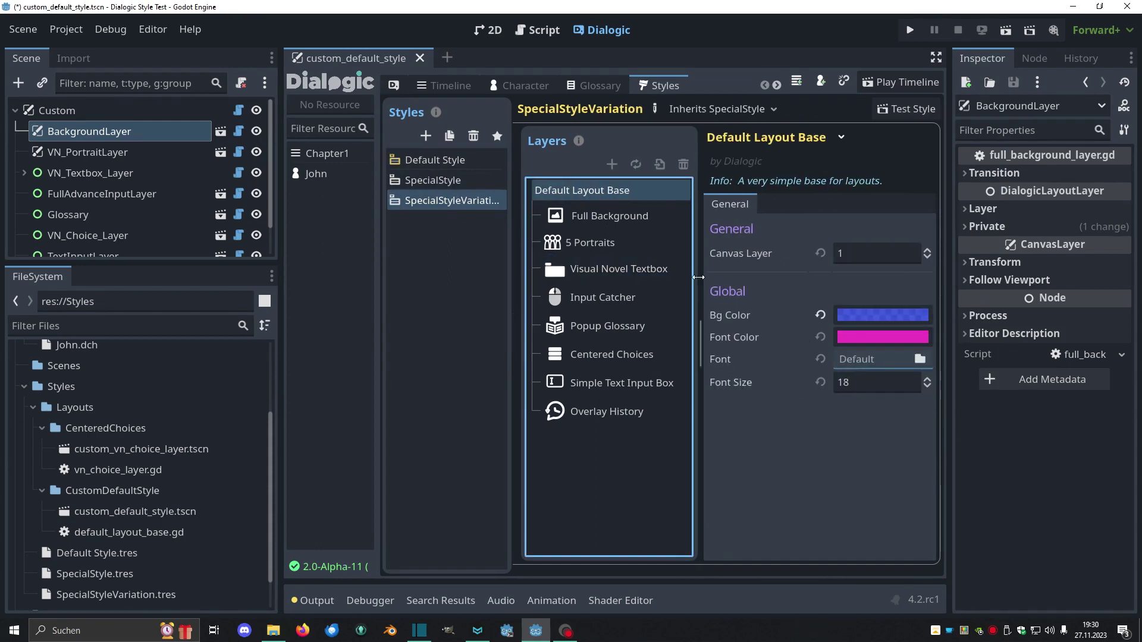
pyautogui.moveTo(698, 278); pyautogui.dragTo(694, 279)
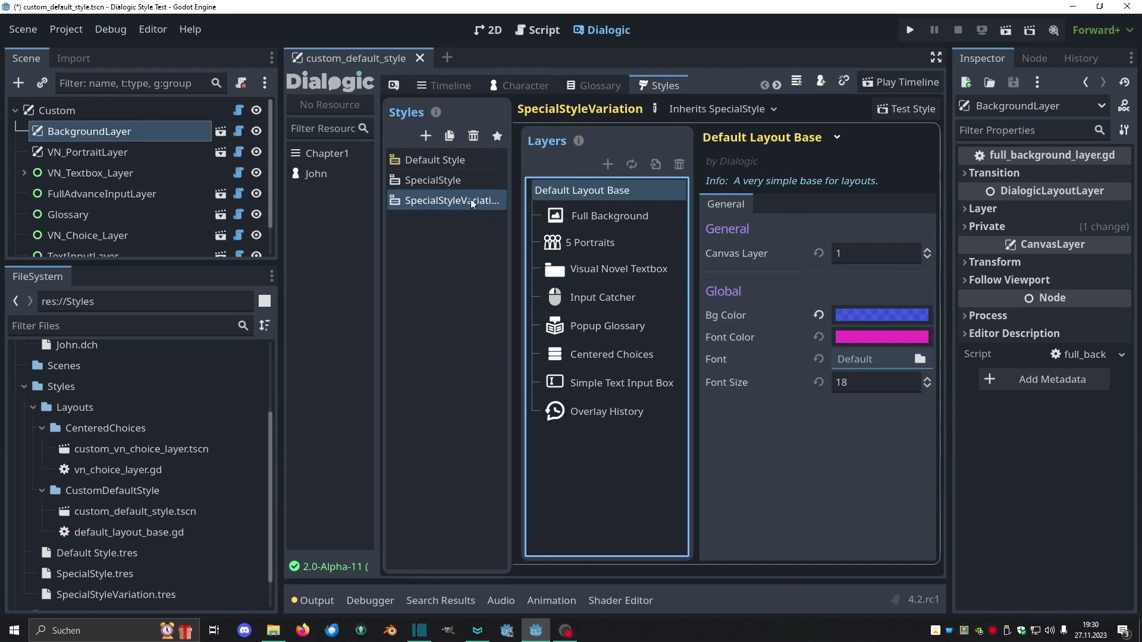
pyautogui.click(449, 179)
pyautogui.click(496, 137)
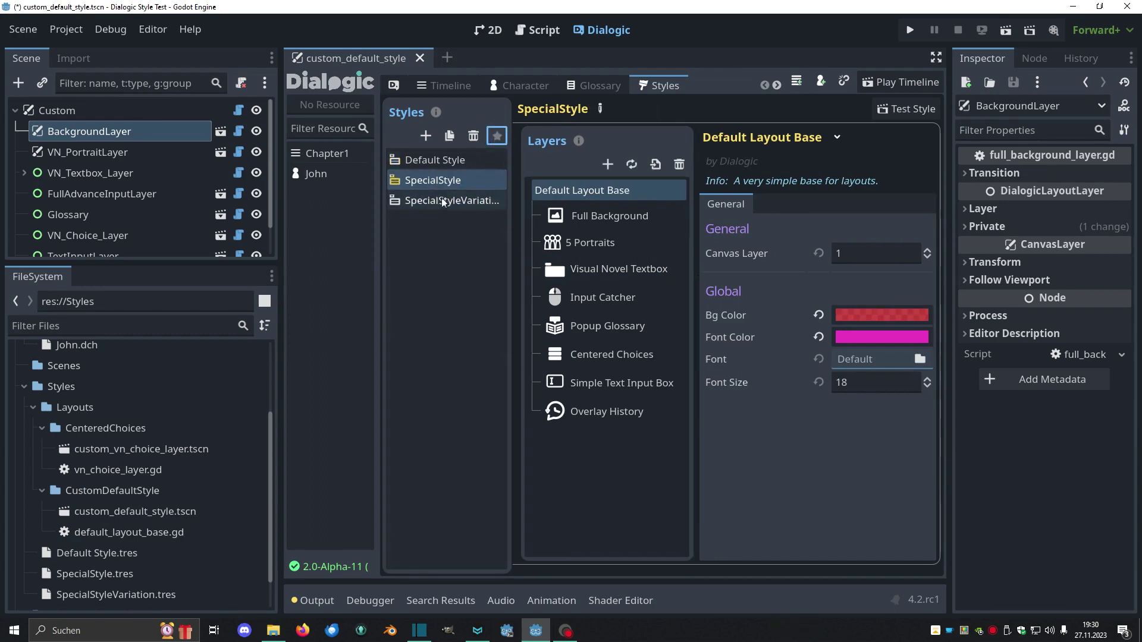
pyautogui.moveTo(514, 336); pyautogui.dragTo(532, 336)
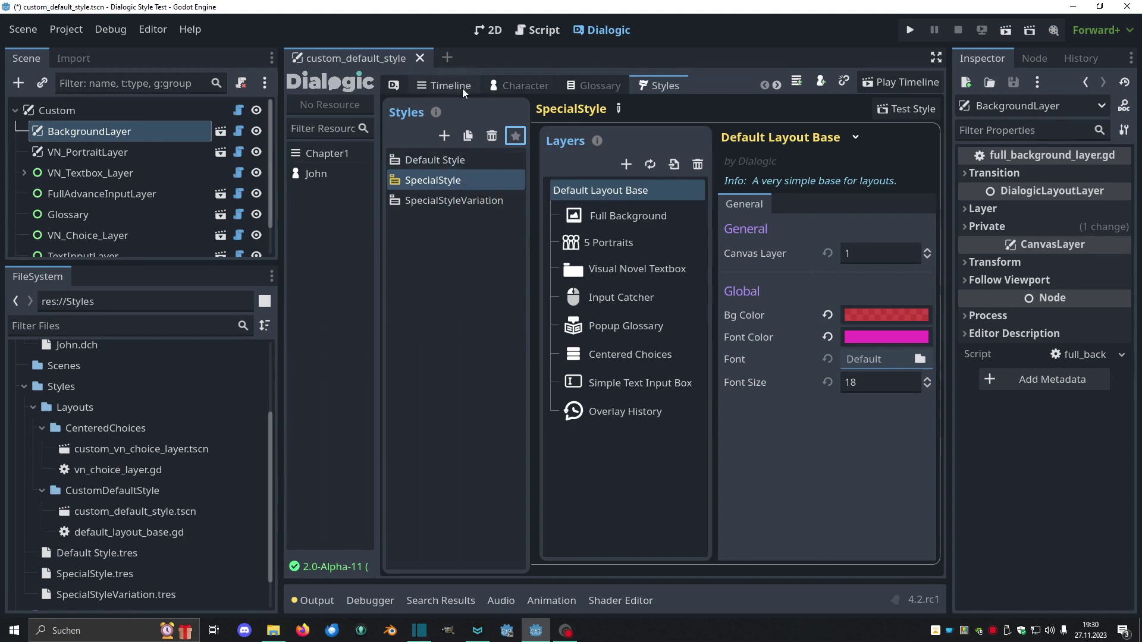
# Set character John's style to SpecialStyleVariation.
pyautogui.click(522, 85)
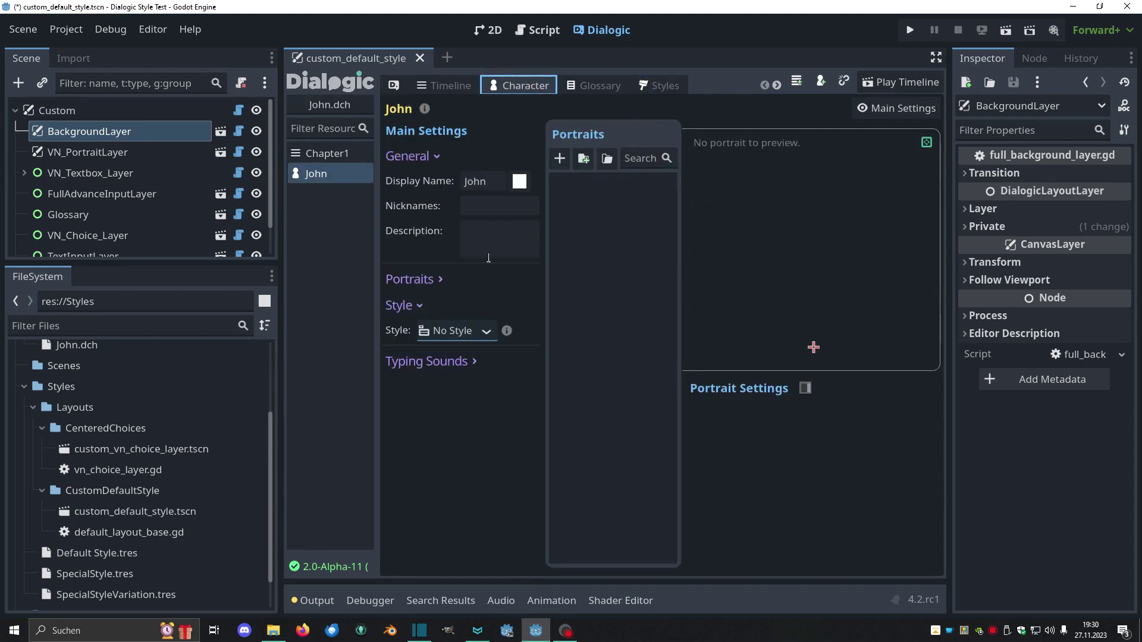
pyautogui.click(489, 328)
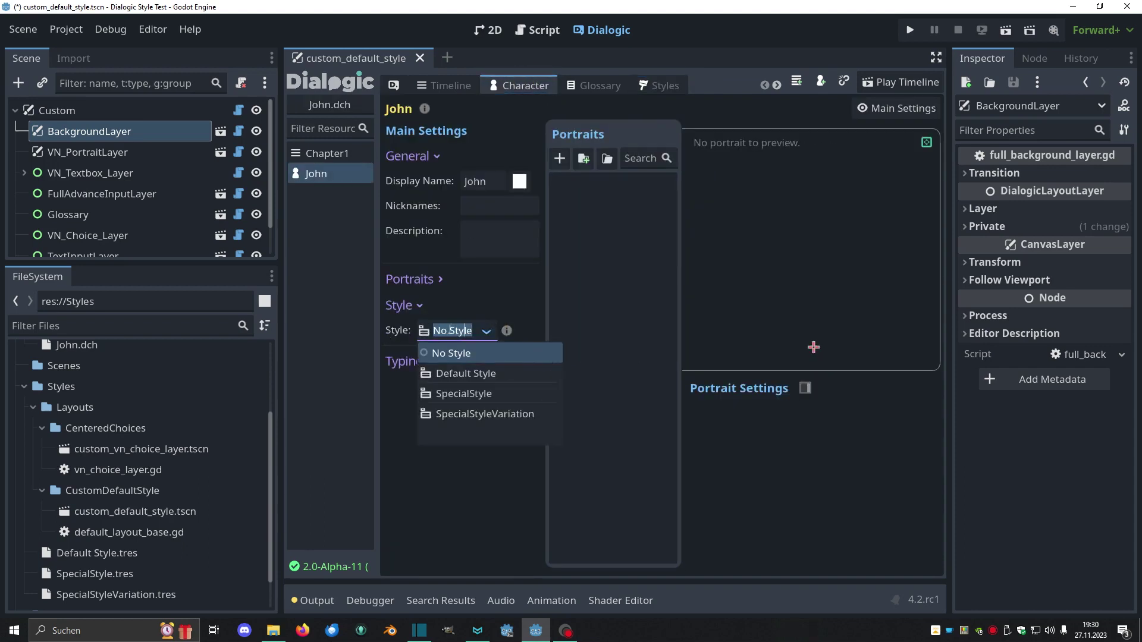
pyautogui.click(495, 414)
# Play the timeline to John's blue-box line, close the game, and return to Styles.
pyautogui.hotkey('ctrl', 'F5')
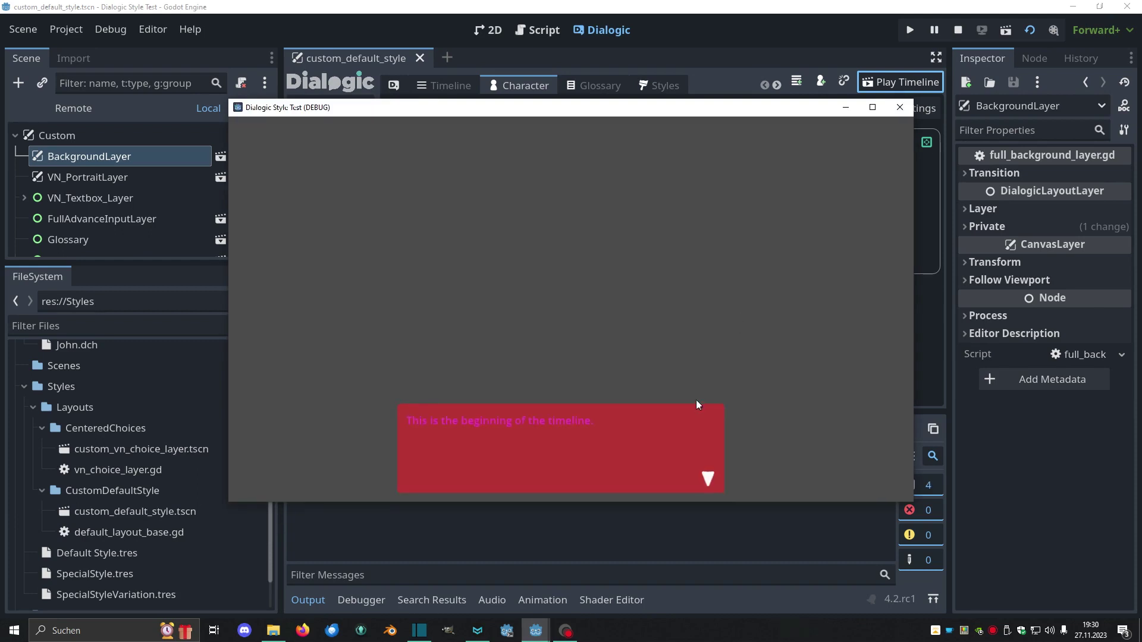
pyautogui.click(695, 403)
pyautogui.click(902, 110)
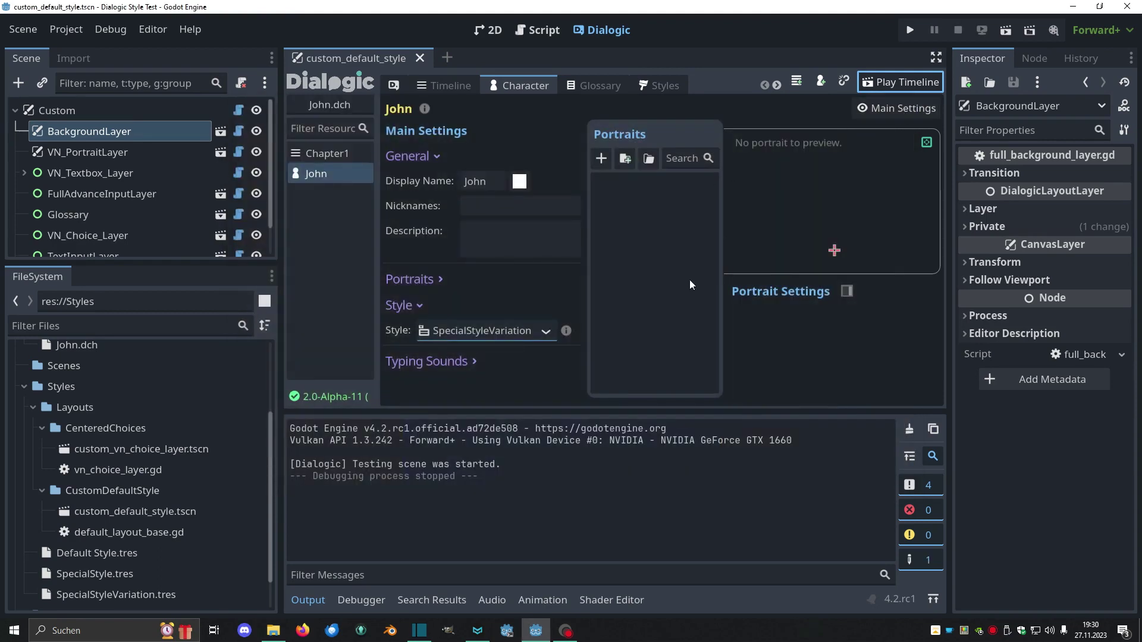
pyautogui.click(665, 84)
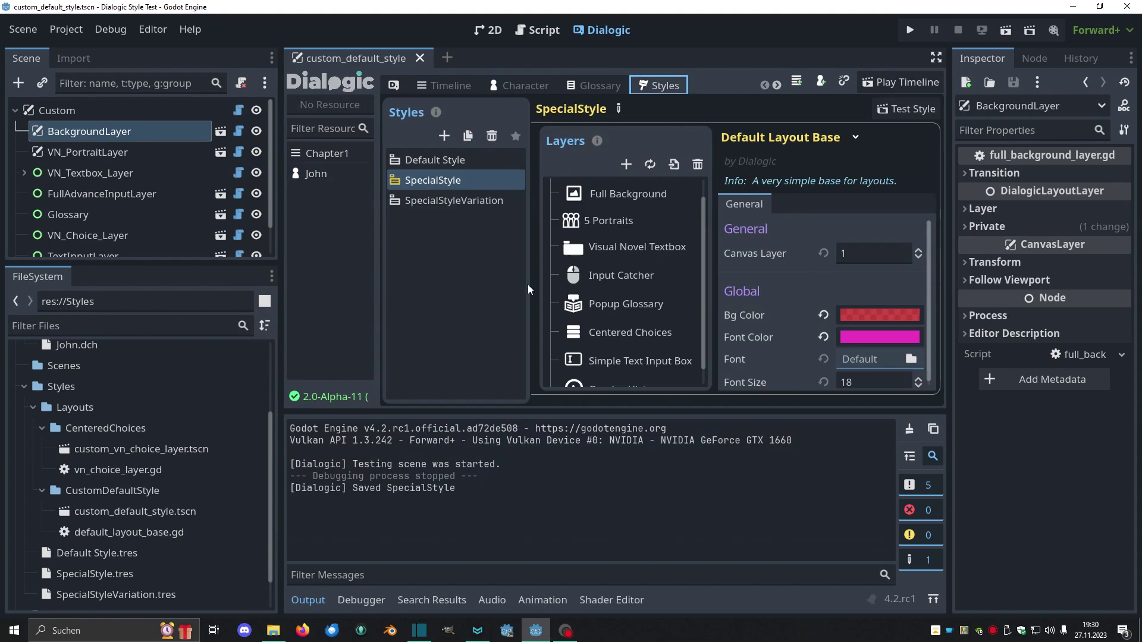
pyautogui.scroll(1, 625, 306)
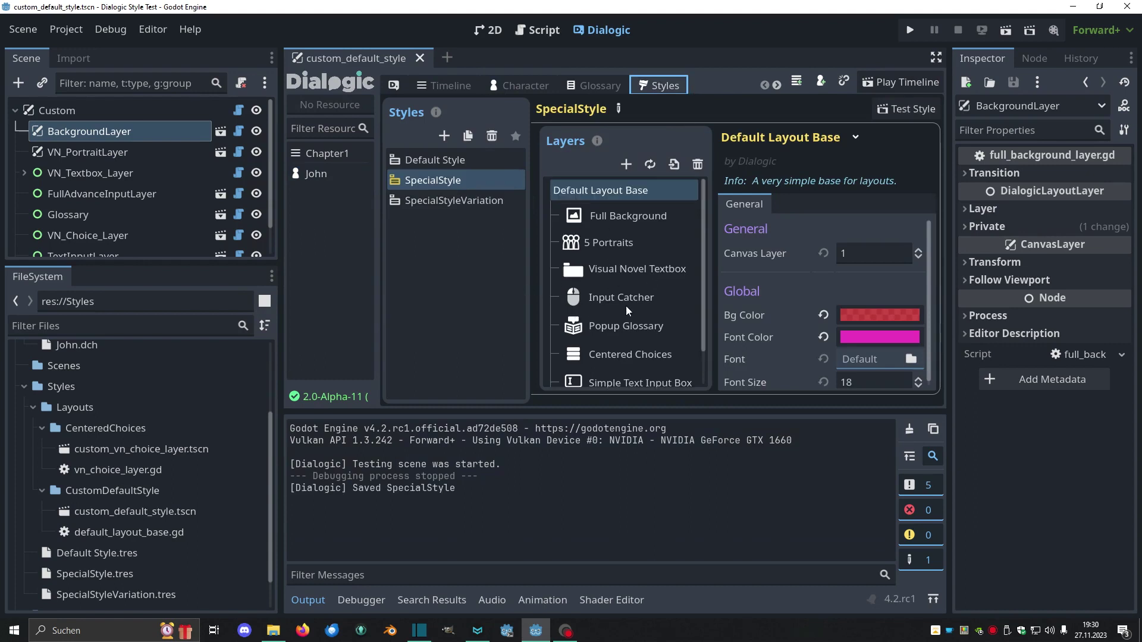